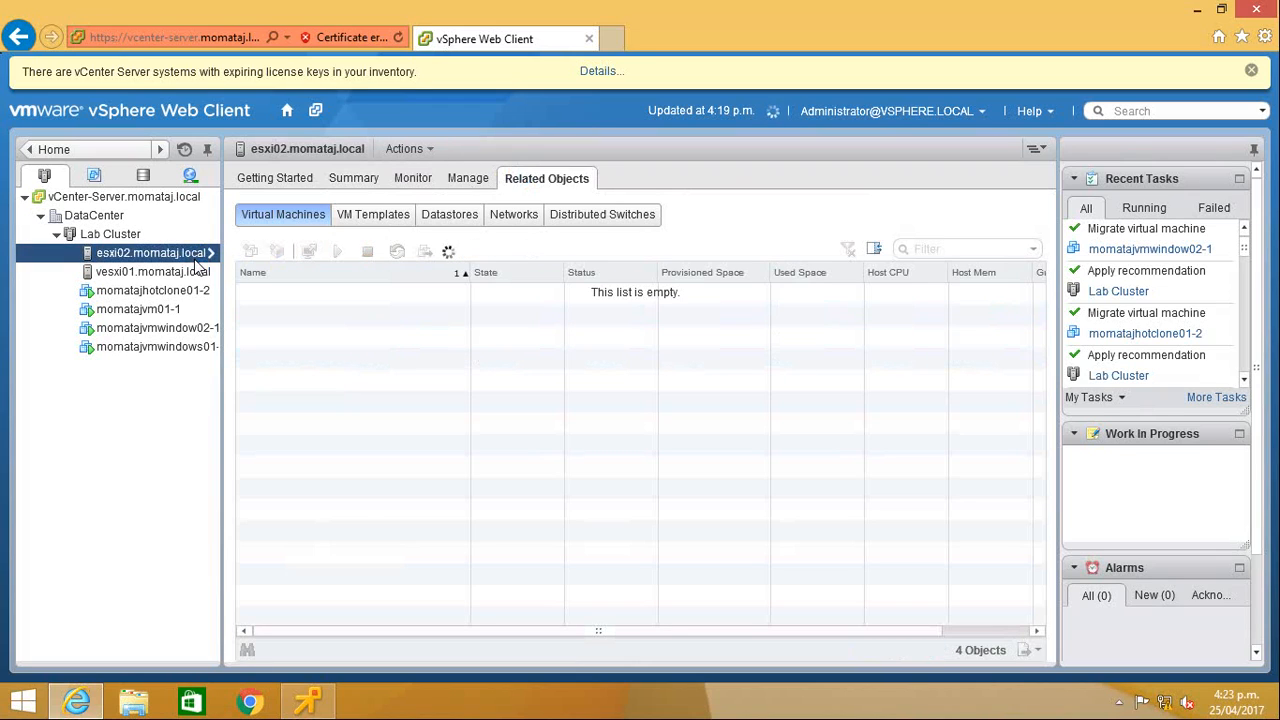
Step: Dismiss the sign-in error in the momatajvmwindow02-1 remote console and launch the cpubusy script on its desktop
left_click(194, 271)
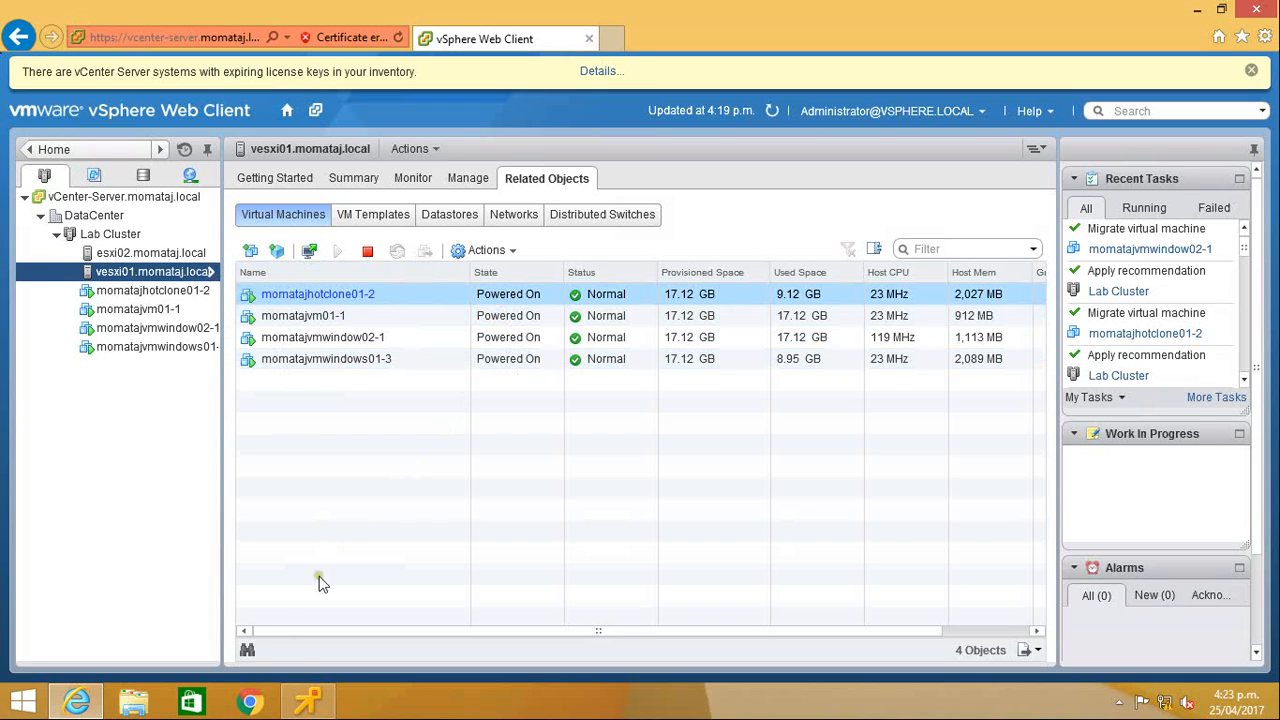
left_click(305, 701)
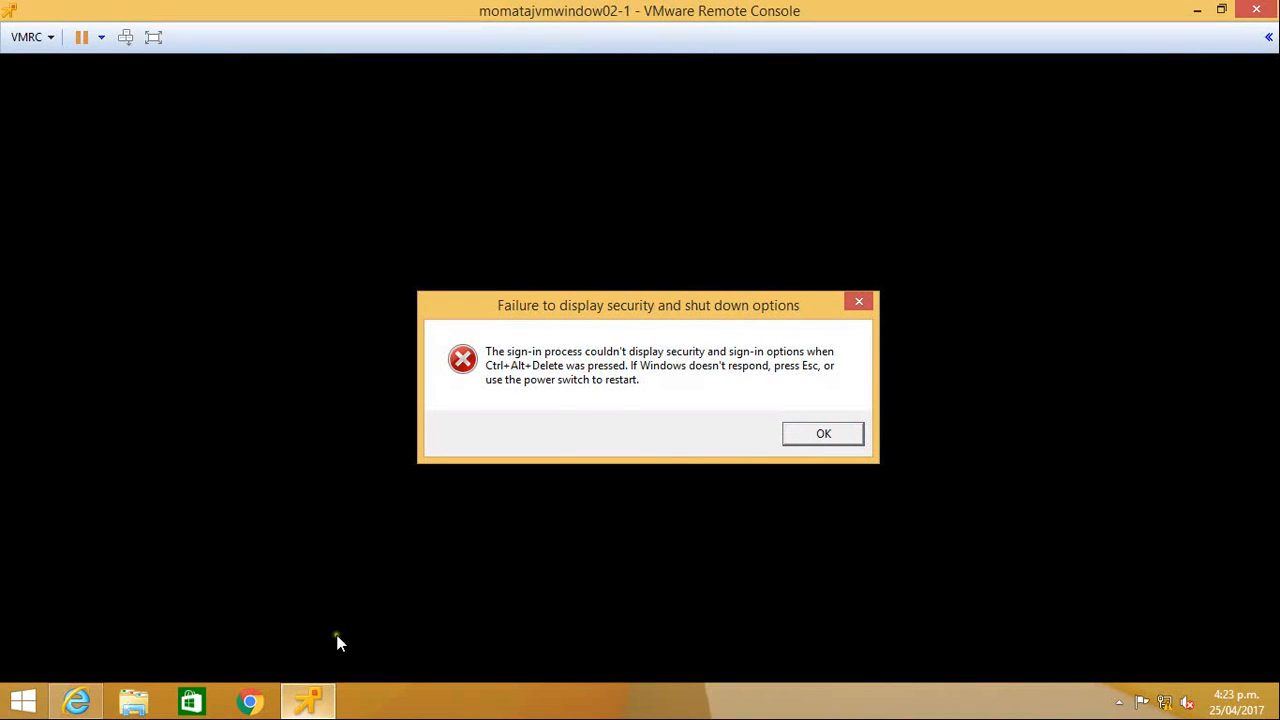
left_click(815, 435)
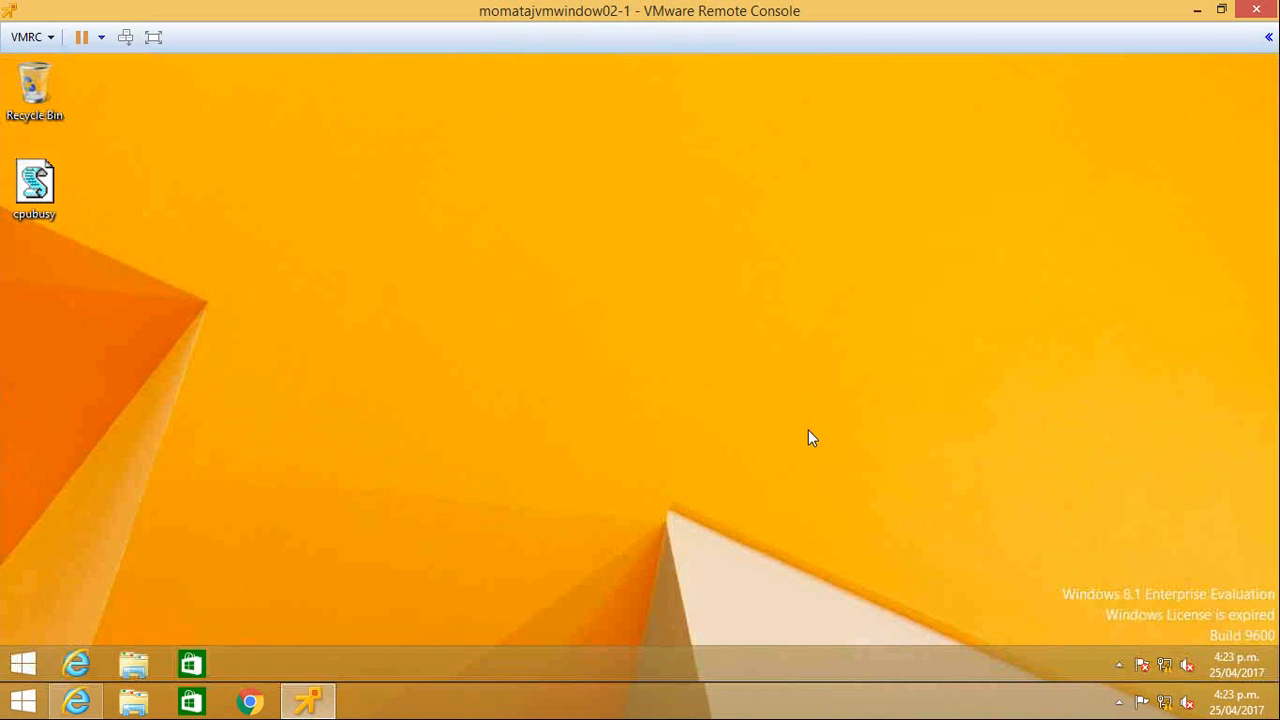
double_click(40, 213)
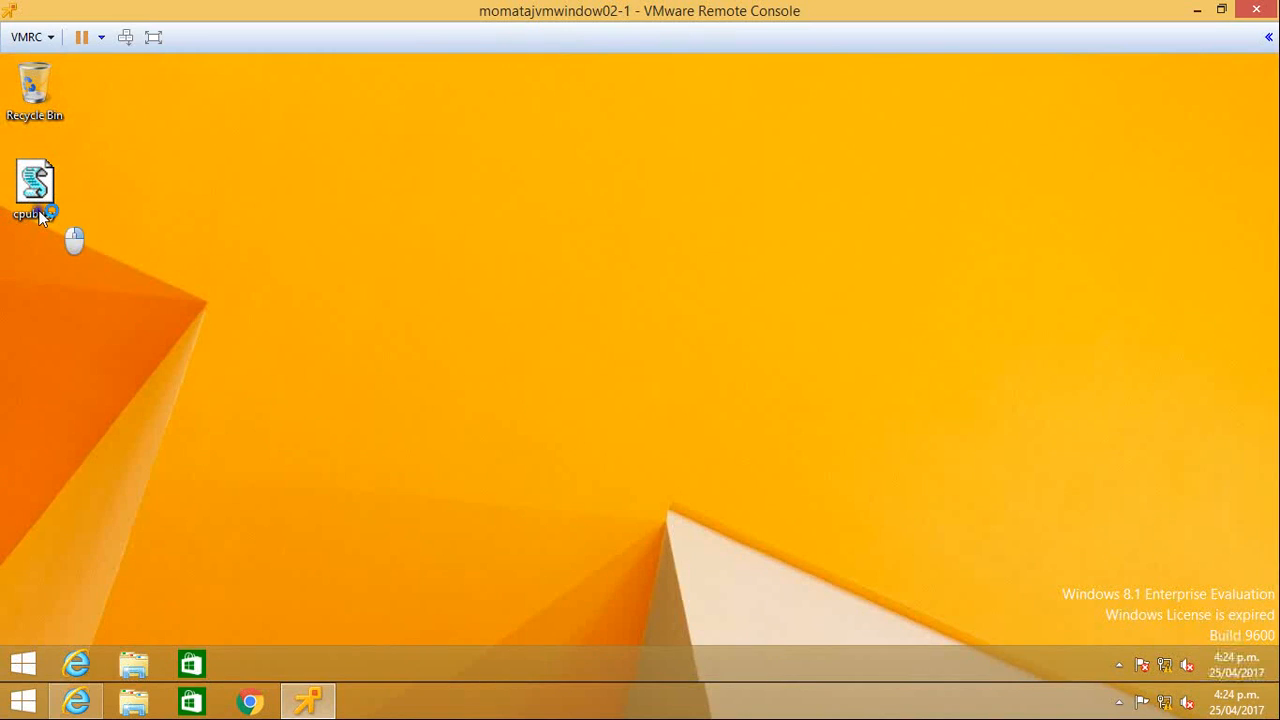
key("Escape")
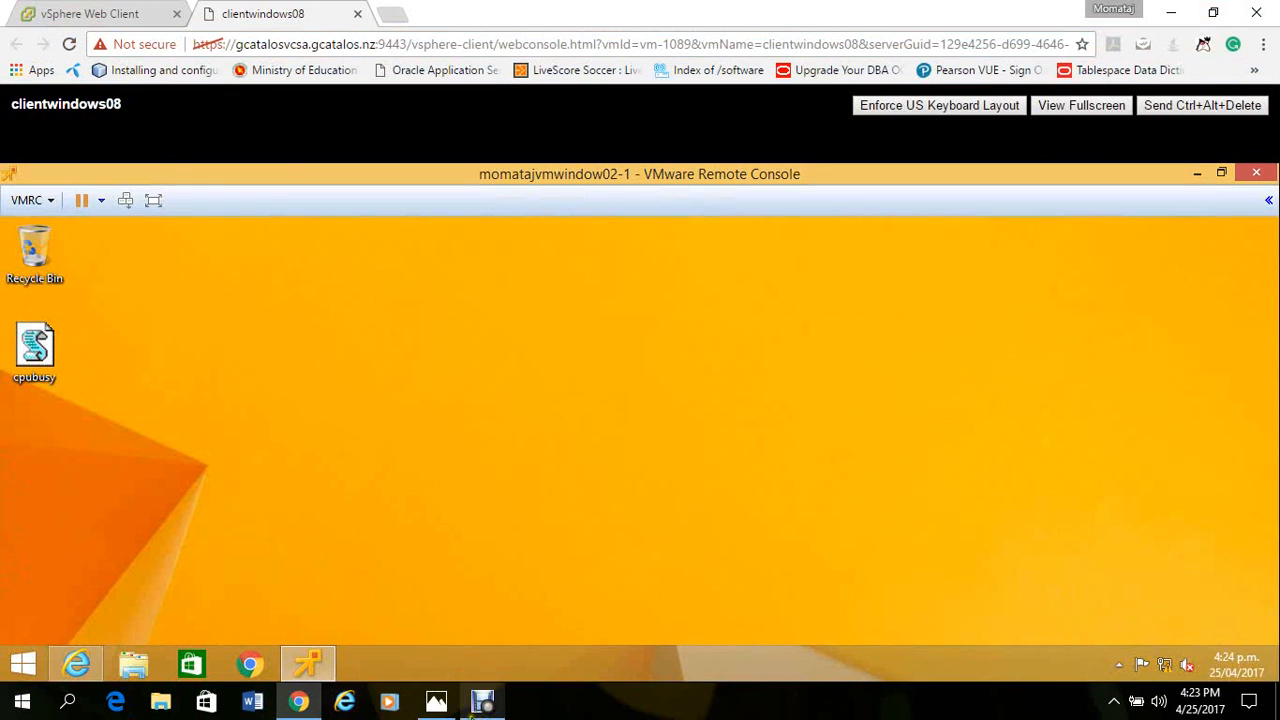
left_click(485, 704)
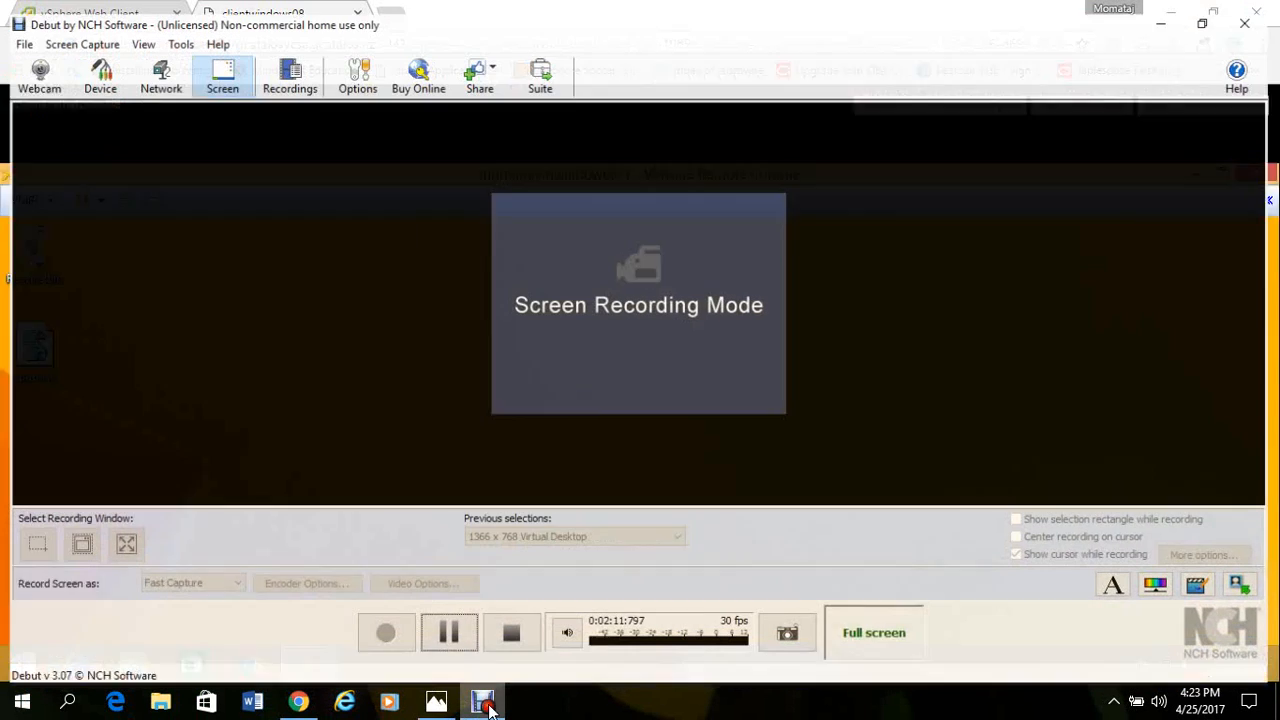
left_click(446, 632)
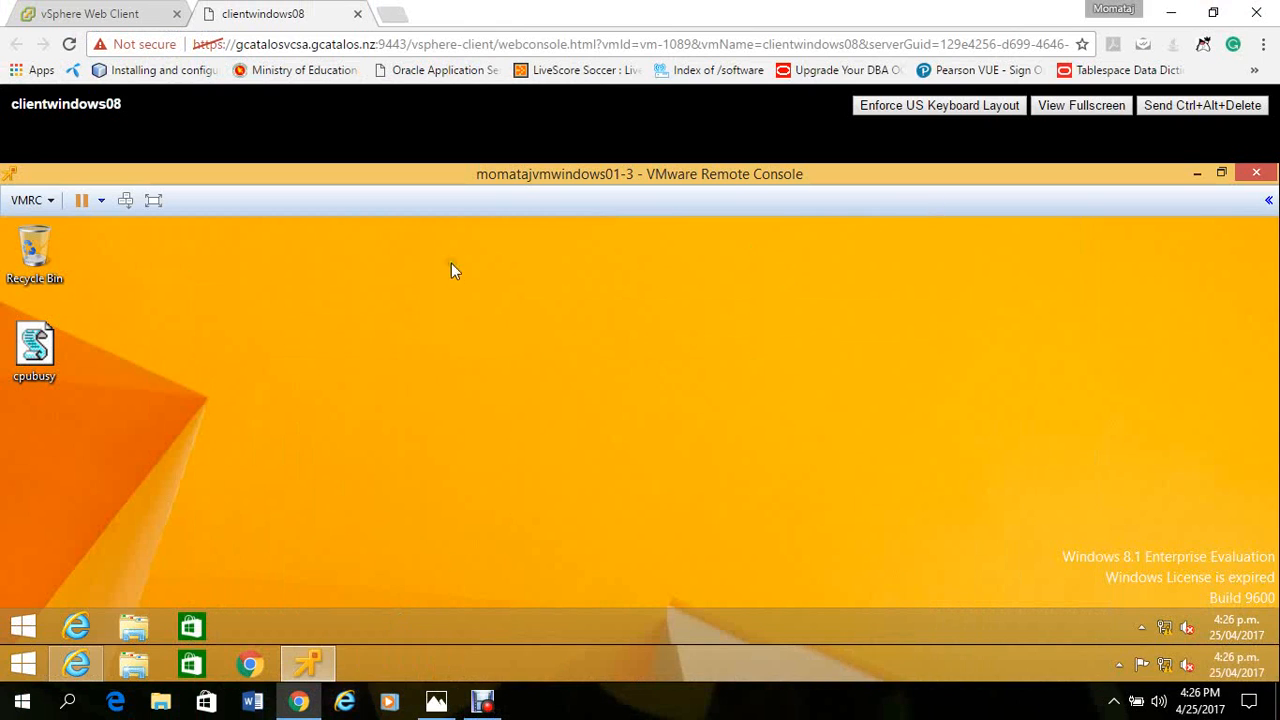
Step: Run the cpubusy script with Command Prompt in the momatajvmwindows01-3 remote console
double_click(30, 350)
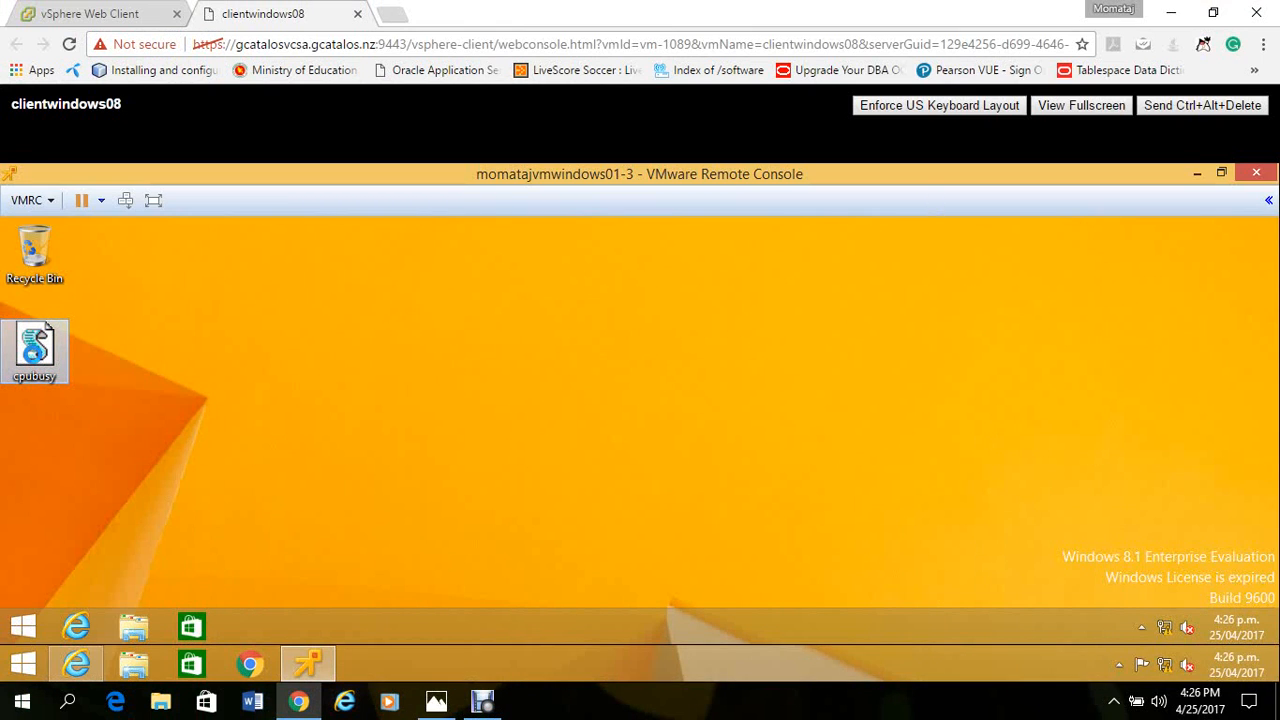
right_click(22, 350)
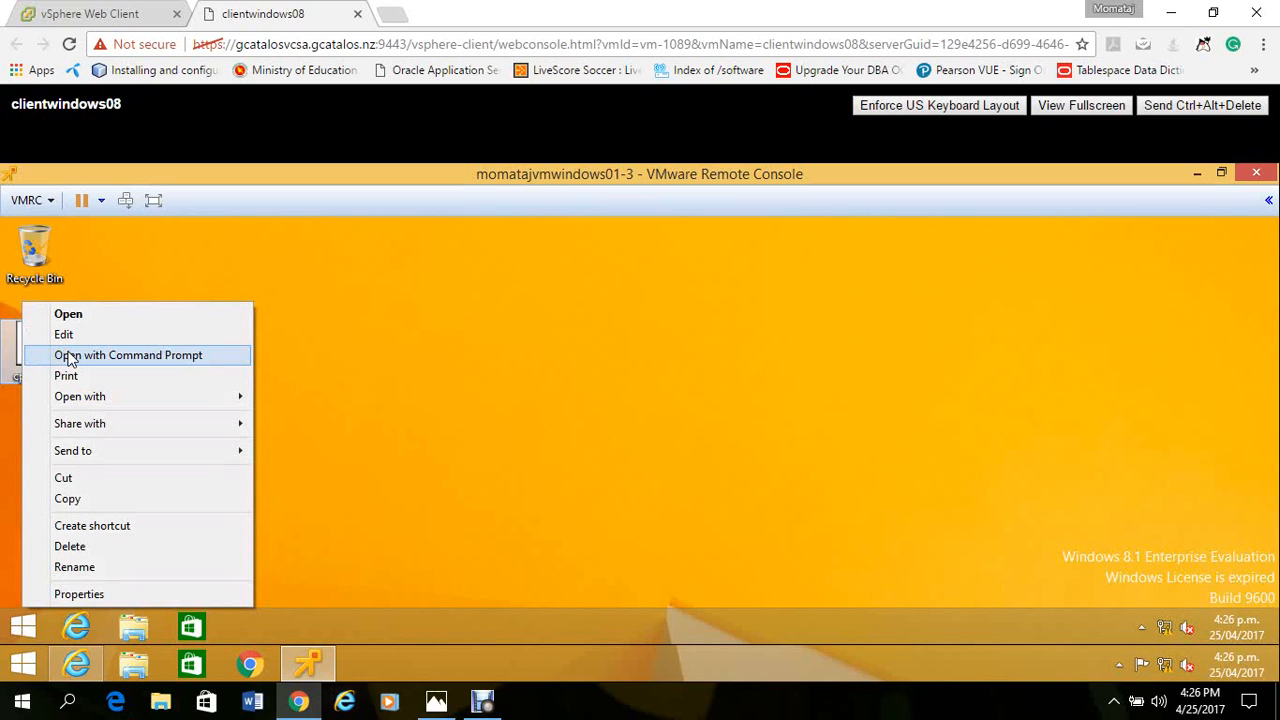
left_click(68, 356)
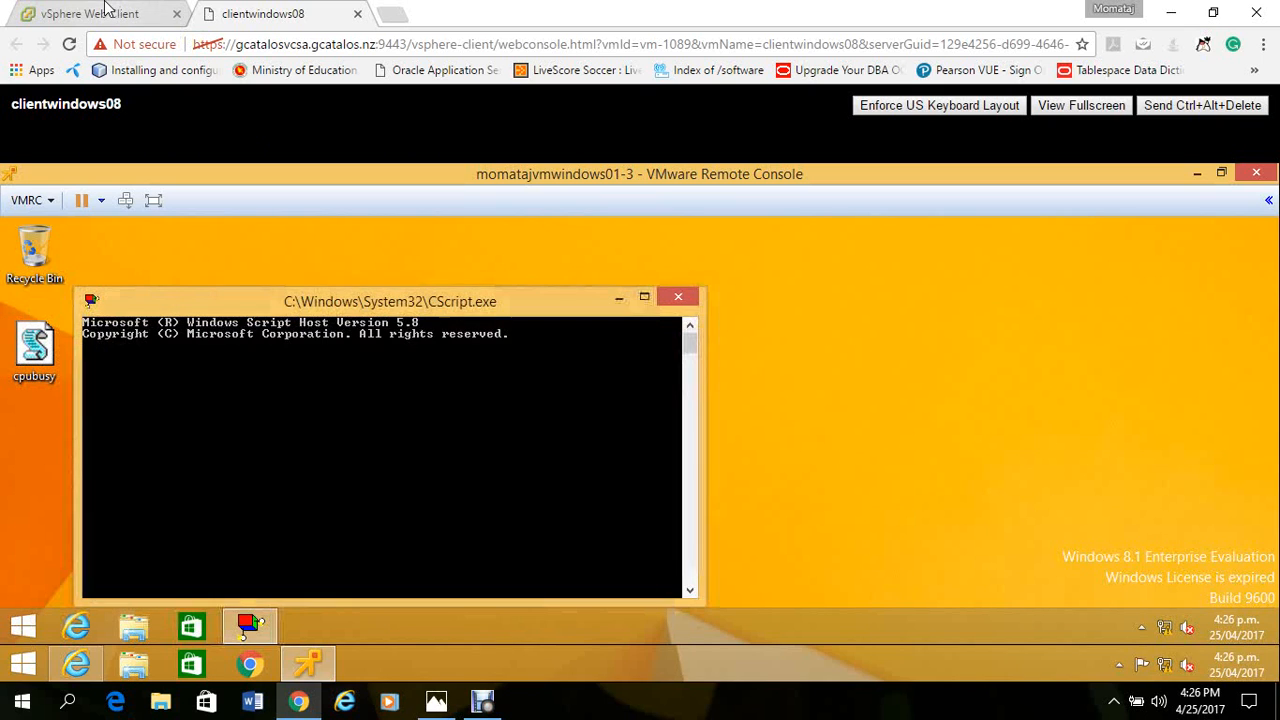
Step: Return to Lab Cluster's virtual machine list in the clientwindows08 vSphere Web Client and show the console full screen
left_click(108, 10)
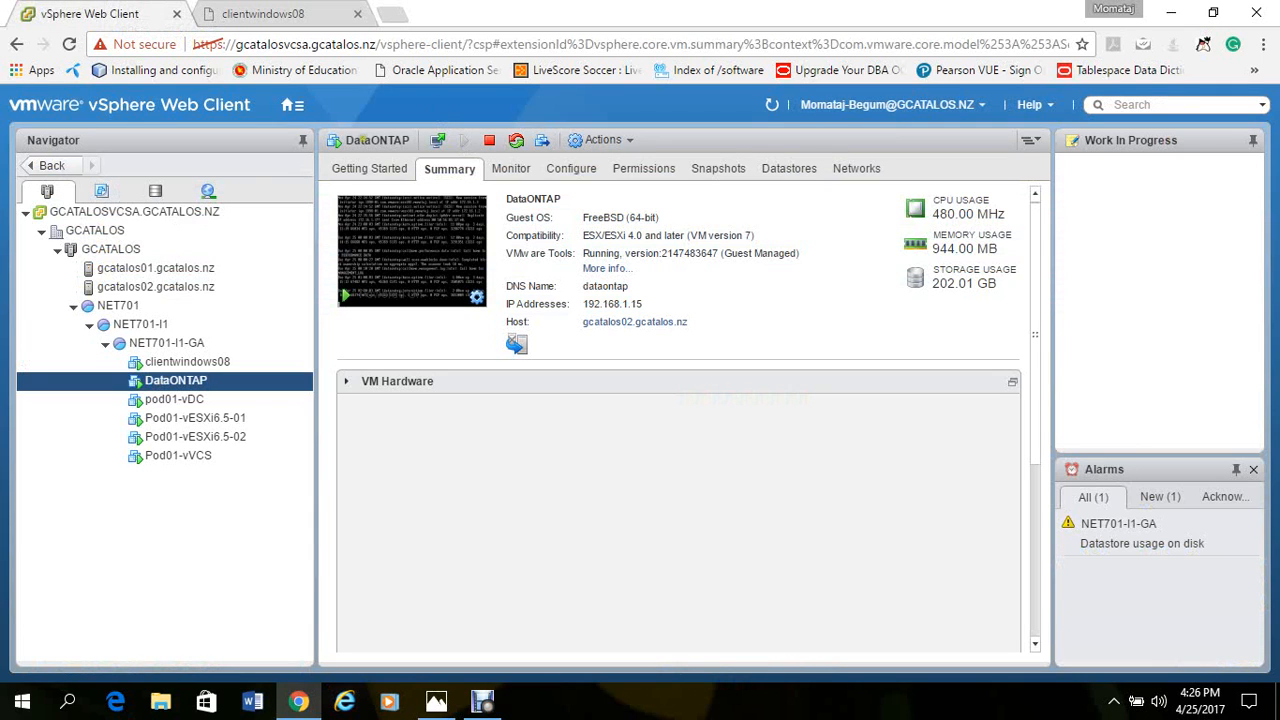
left_click(250, 14)
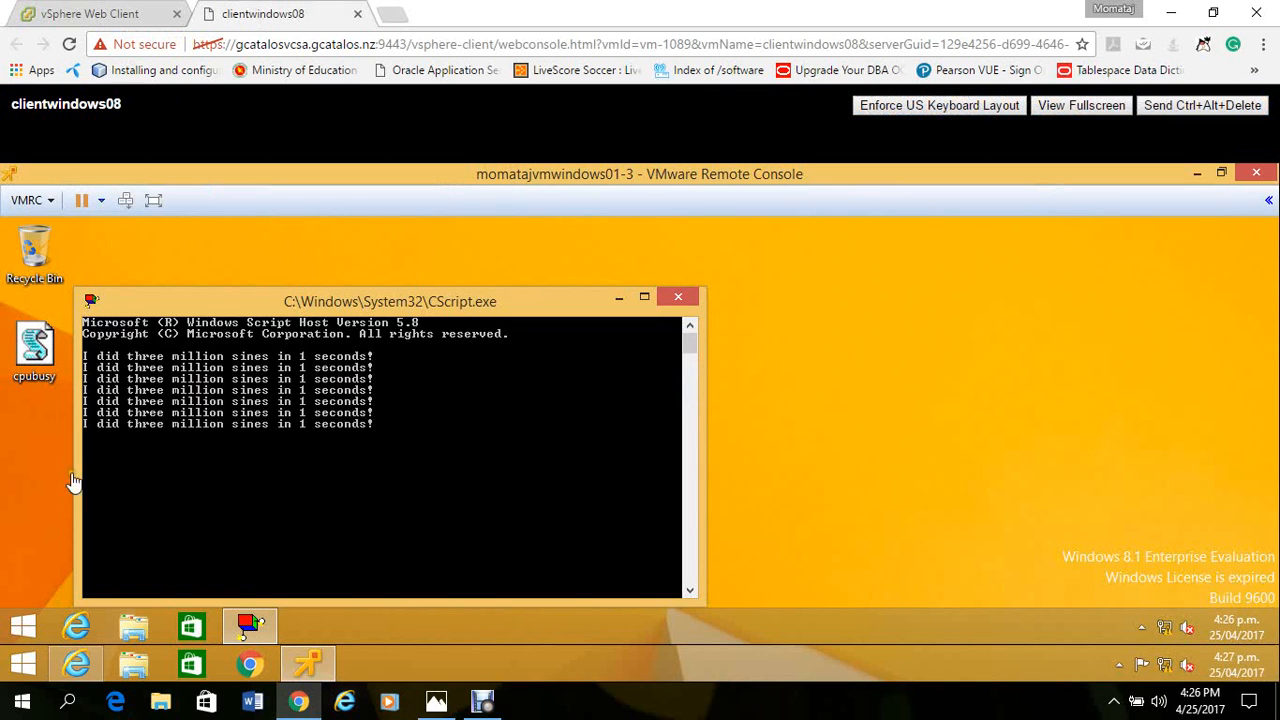
left_click(77, 668)
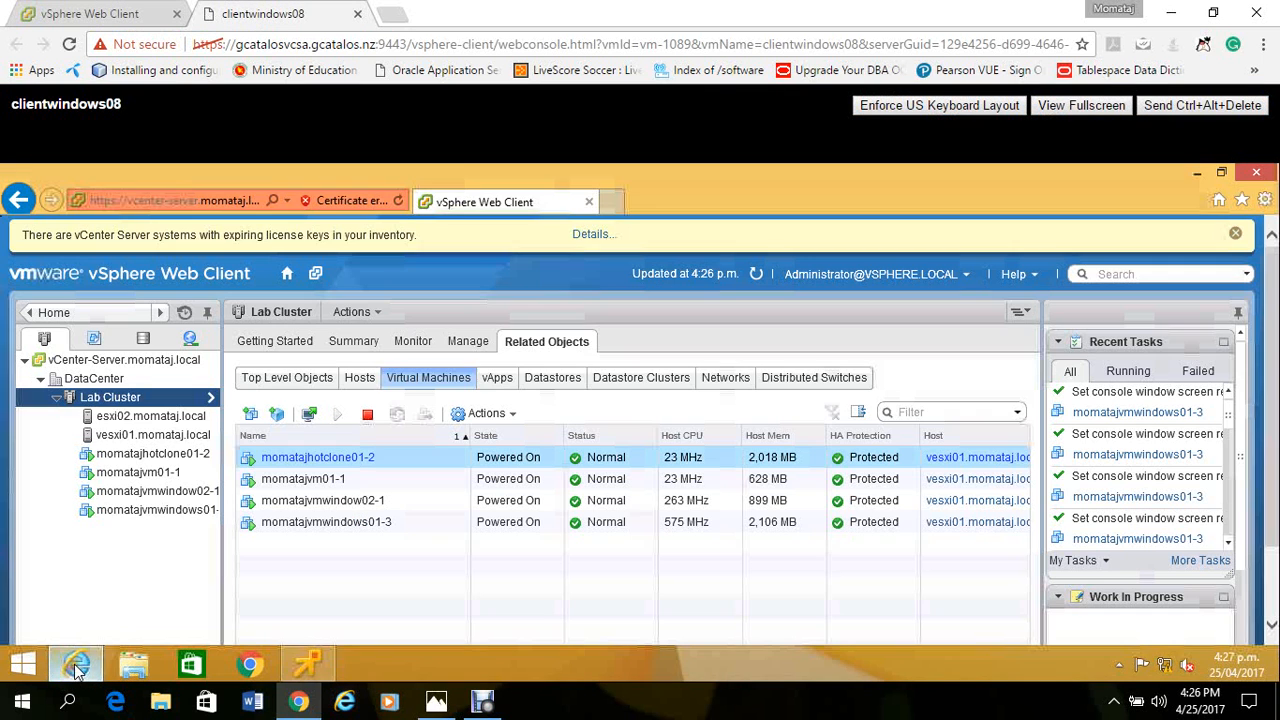
left_click(1072, 104)
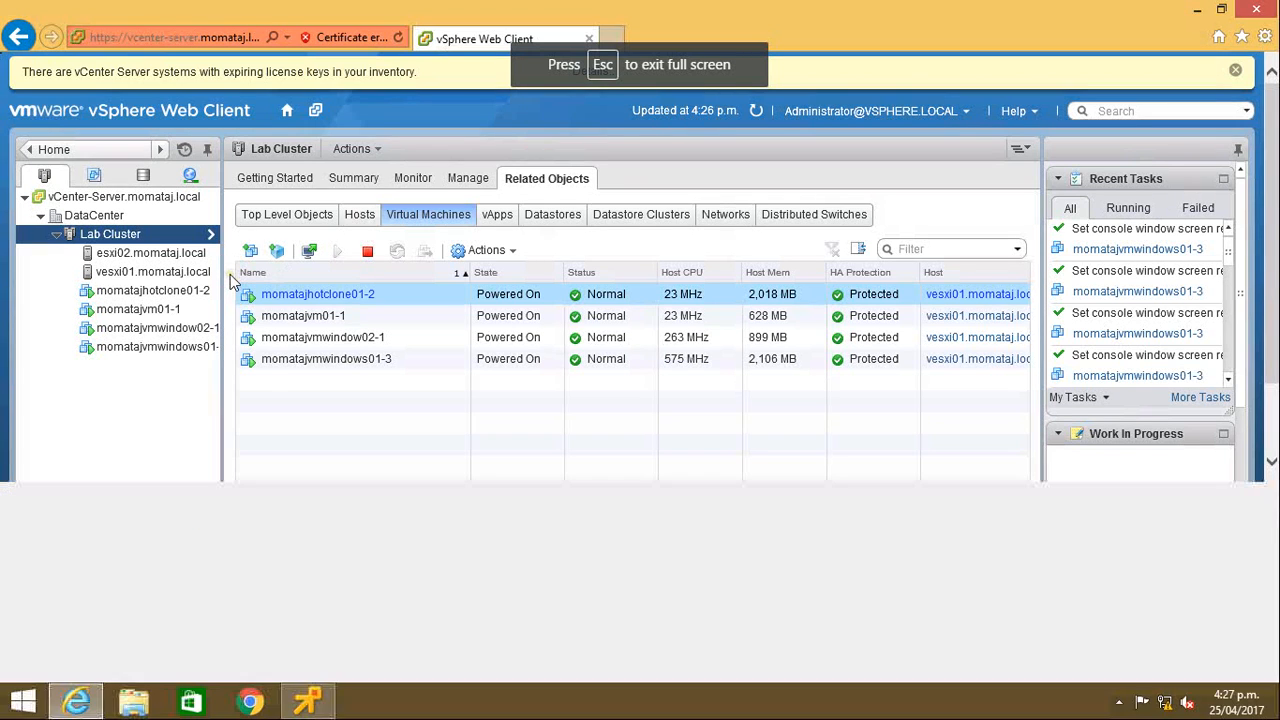
Step: Open Lab Cluster's vSphere DRS settings for editing, review the expanded DRS Automation options and accept the settings
right_click(127, 238)
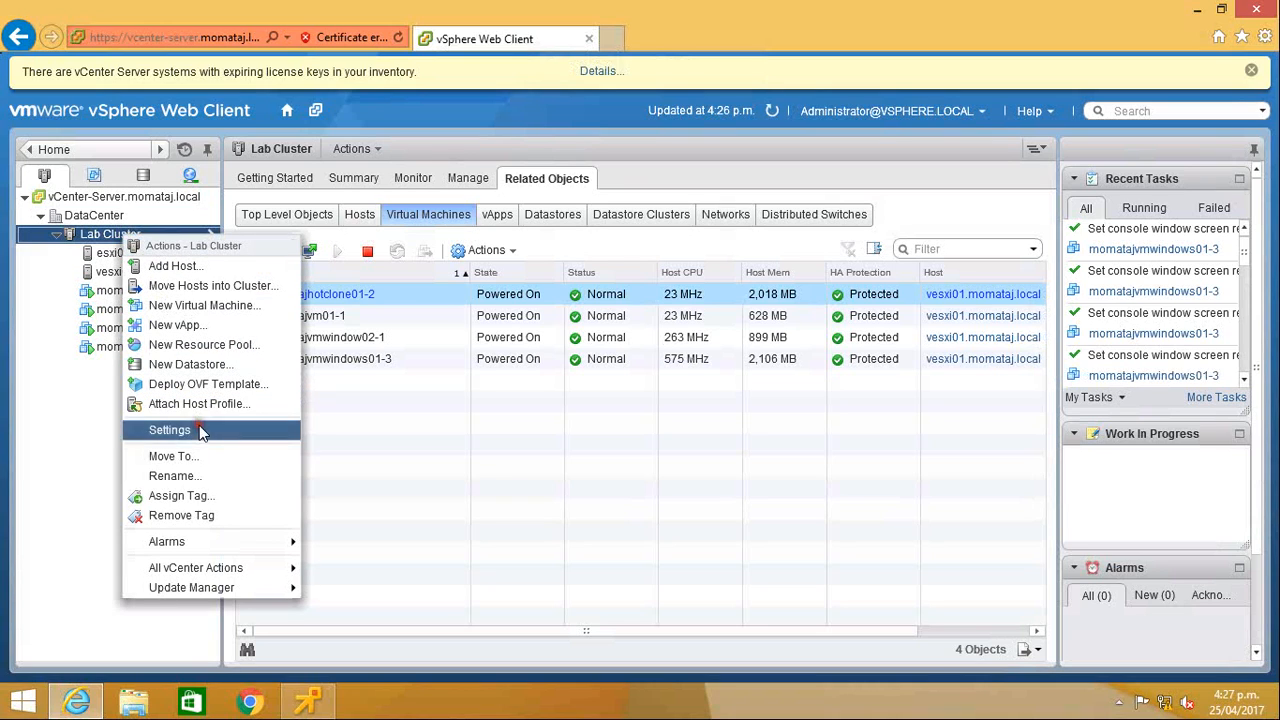
left_click(199, 427)
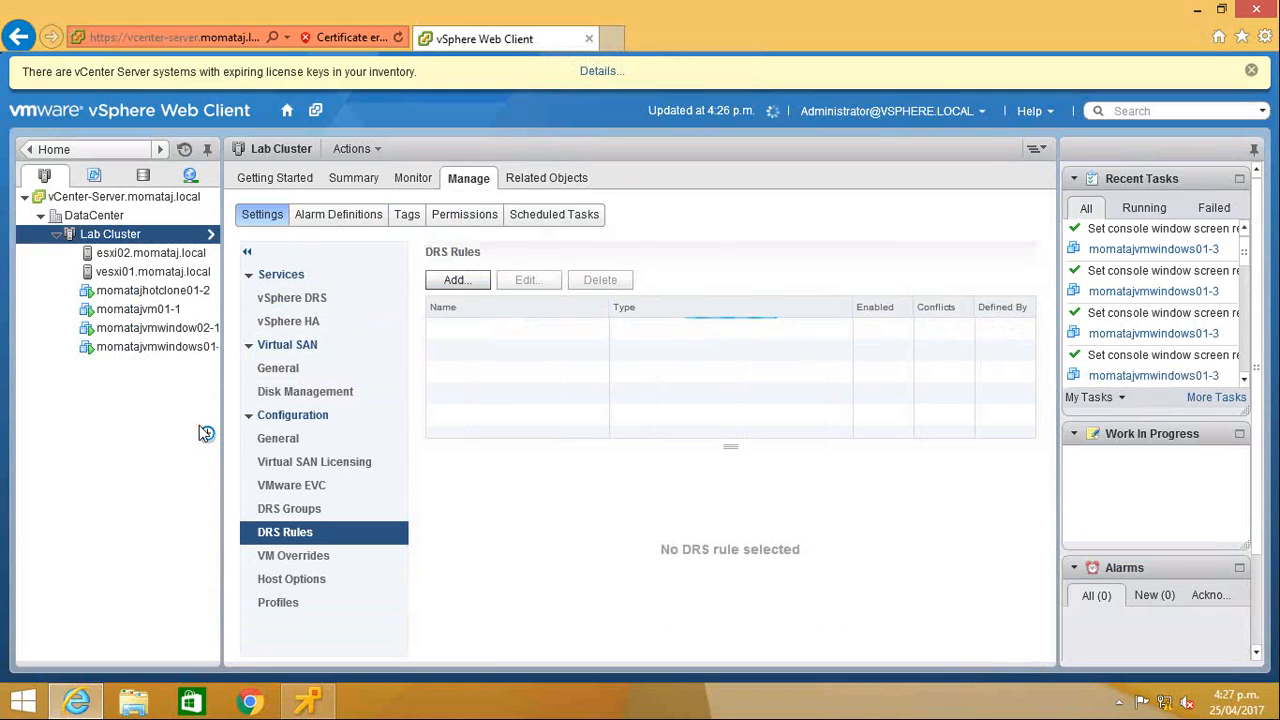
left_click(332, 320)
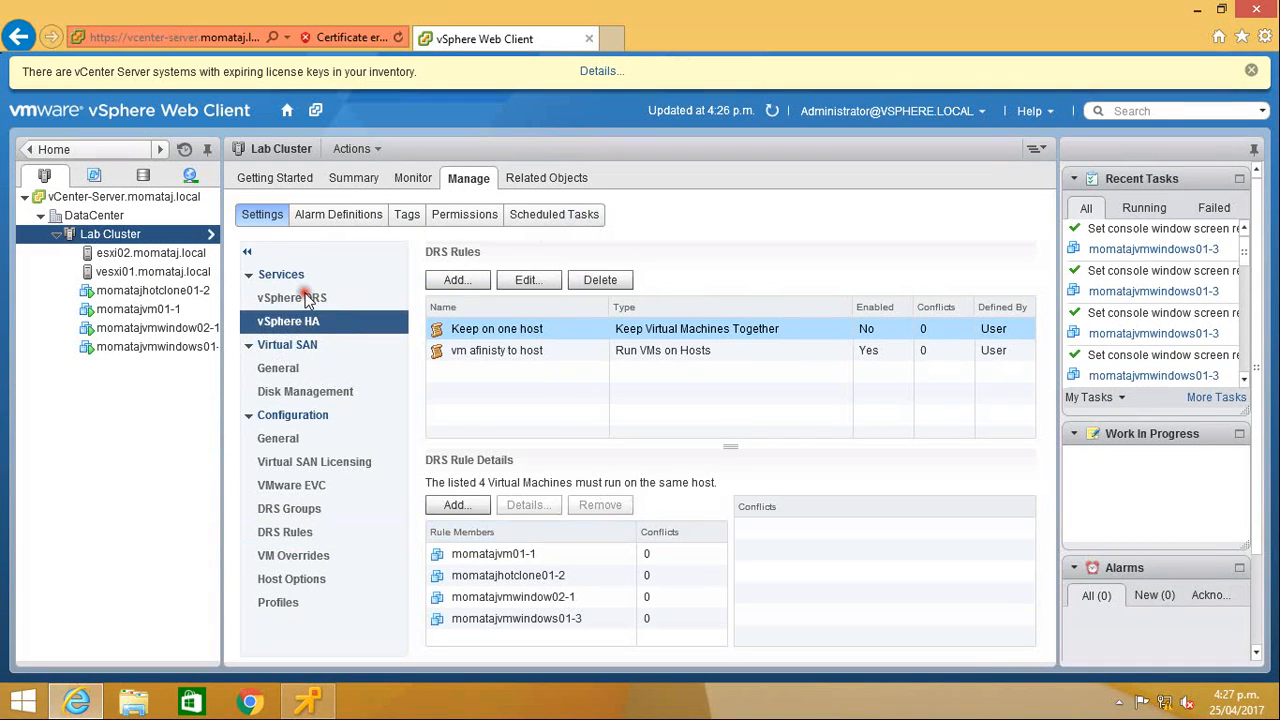
left_click(308, 300)
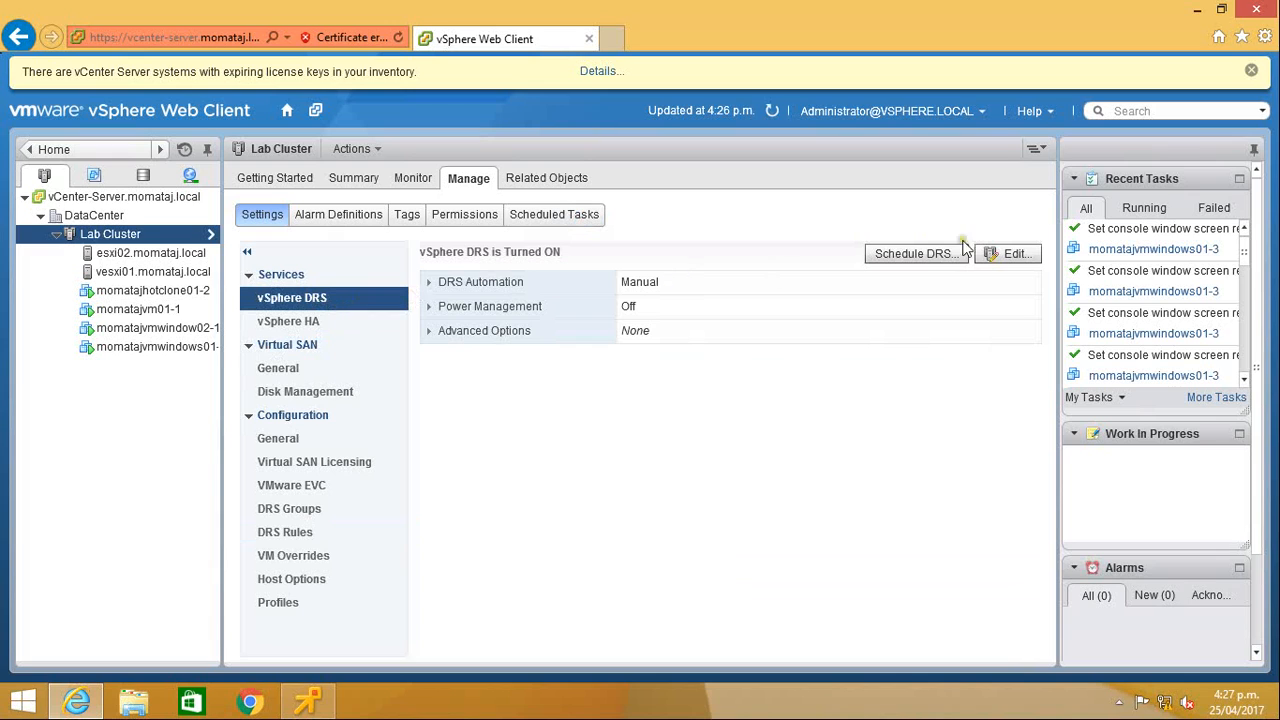
left_click(997, 260)
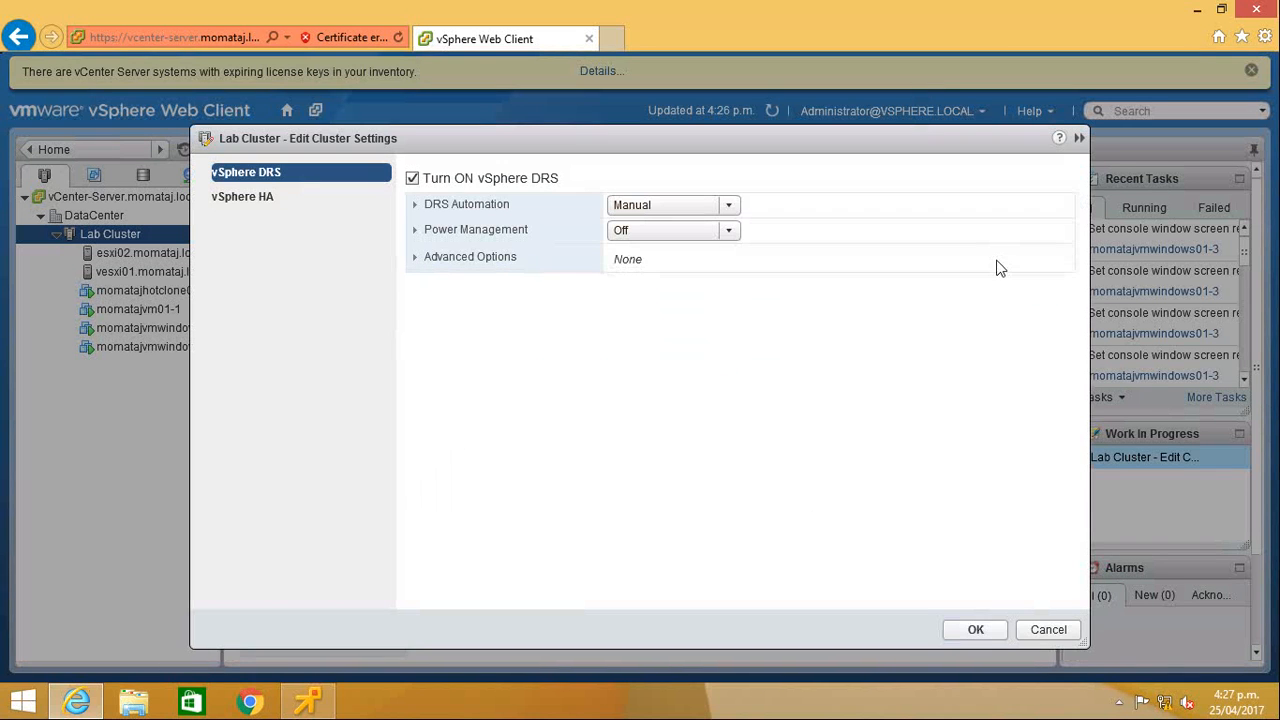
left_click(415, 205)
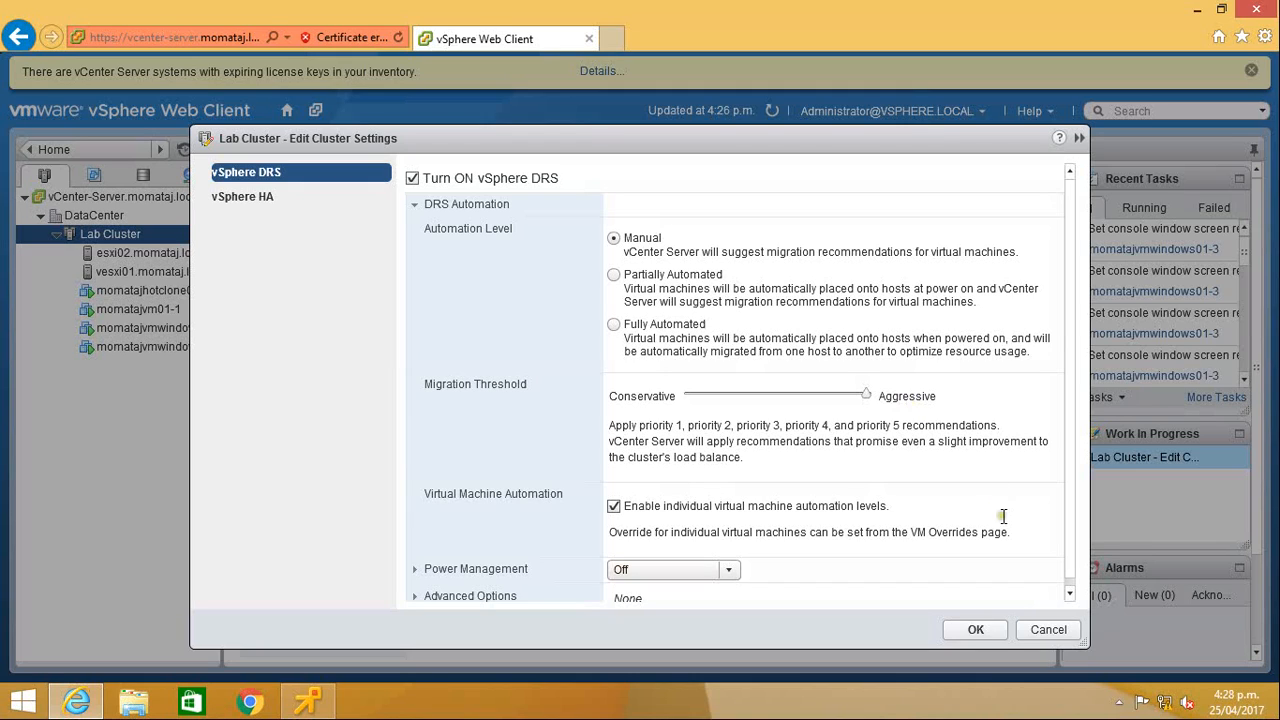
left_click(1070, 593)
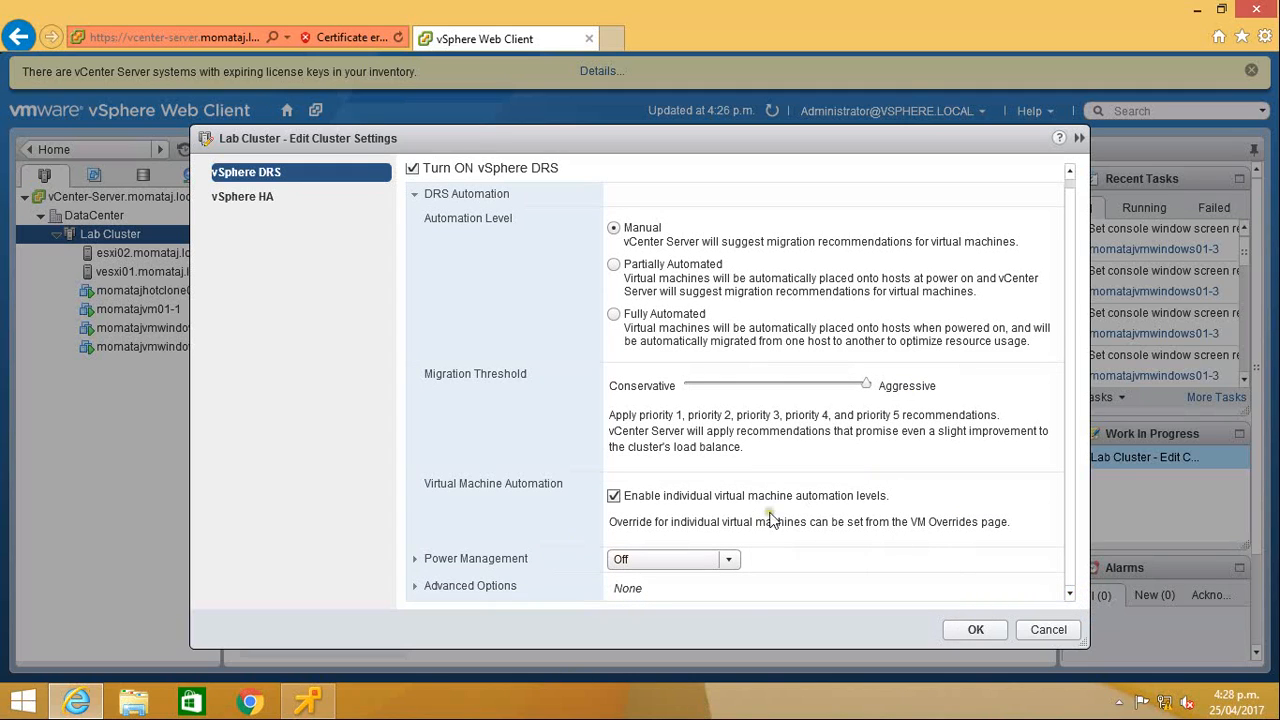
left_click(972, 630)
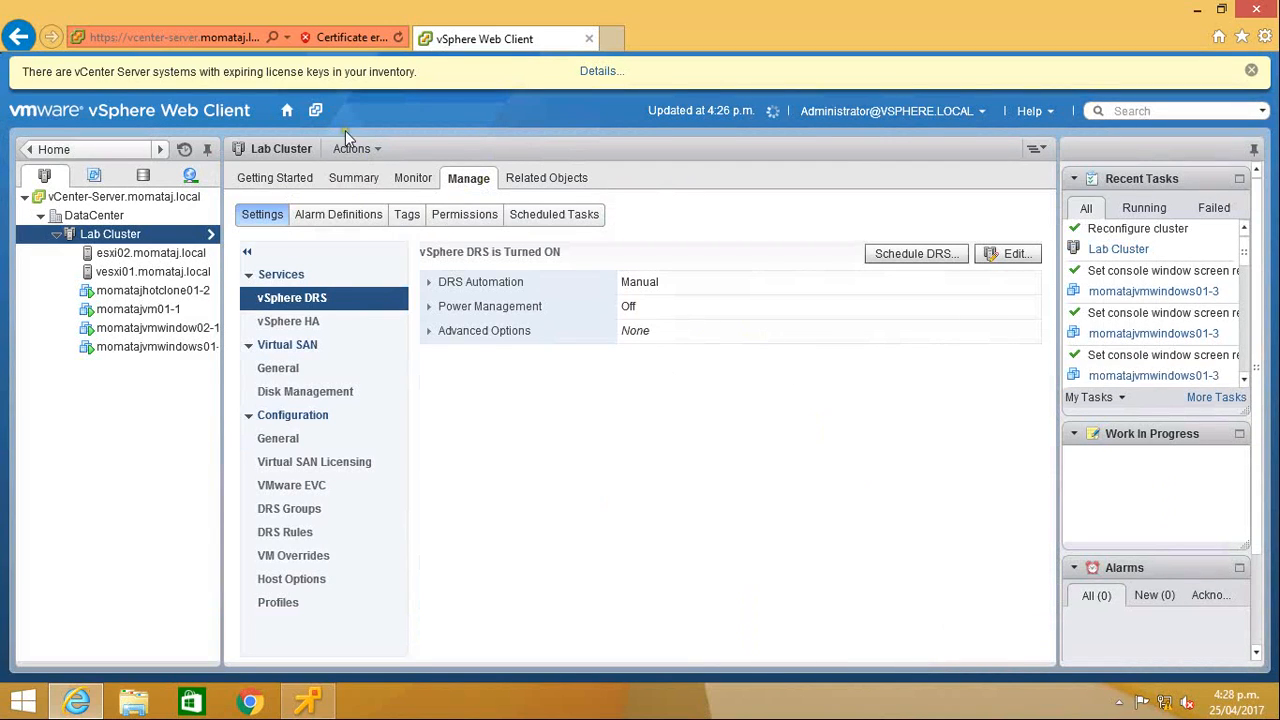
Step: Check Lab Cluster's DRS CPU utilization per host and run DRS to refresh the recommendations
left_click(422, 184)
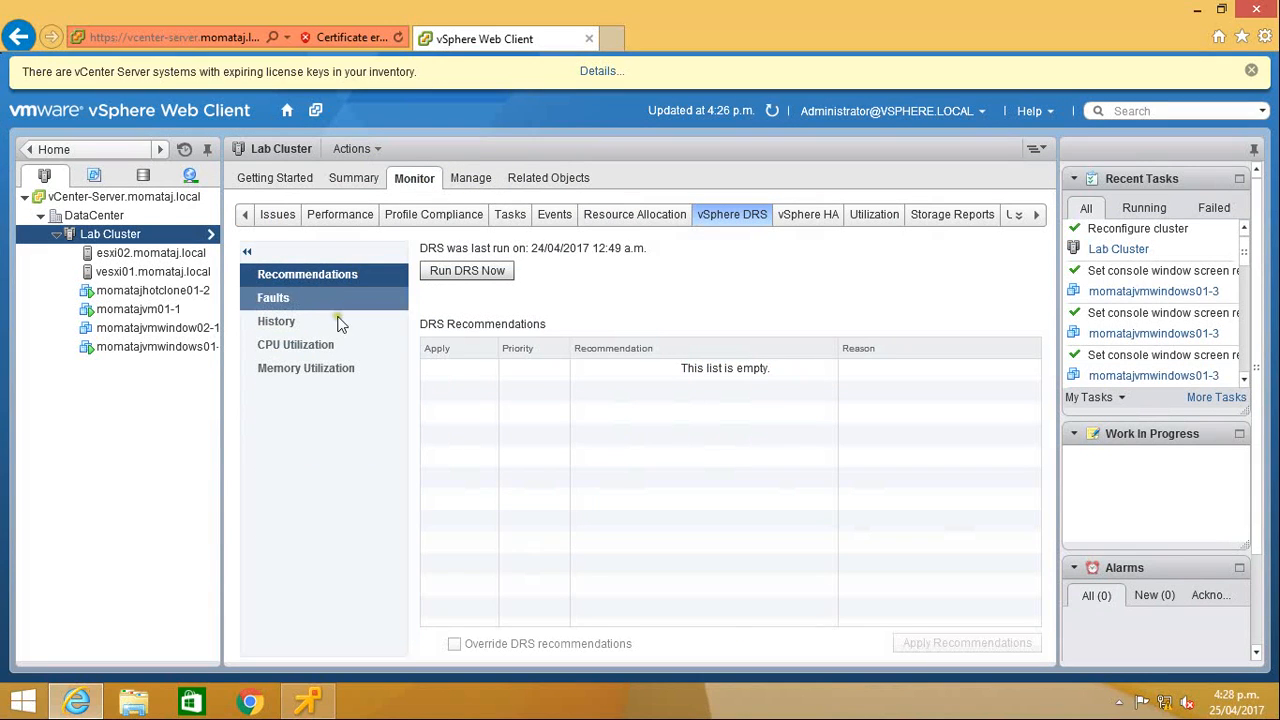
left_click(317, 343)
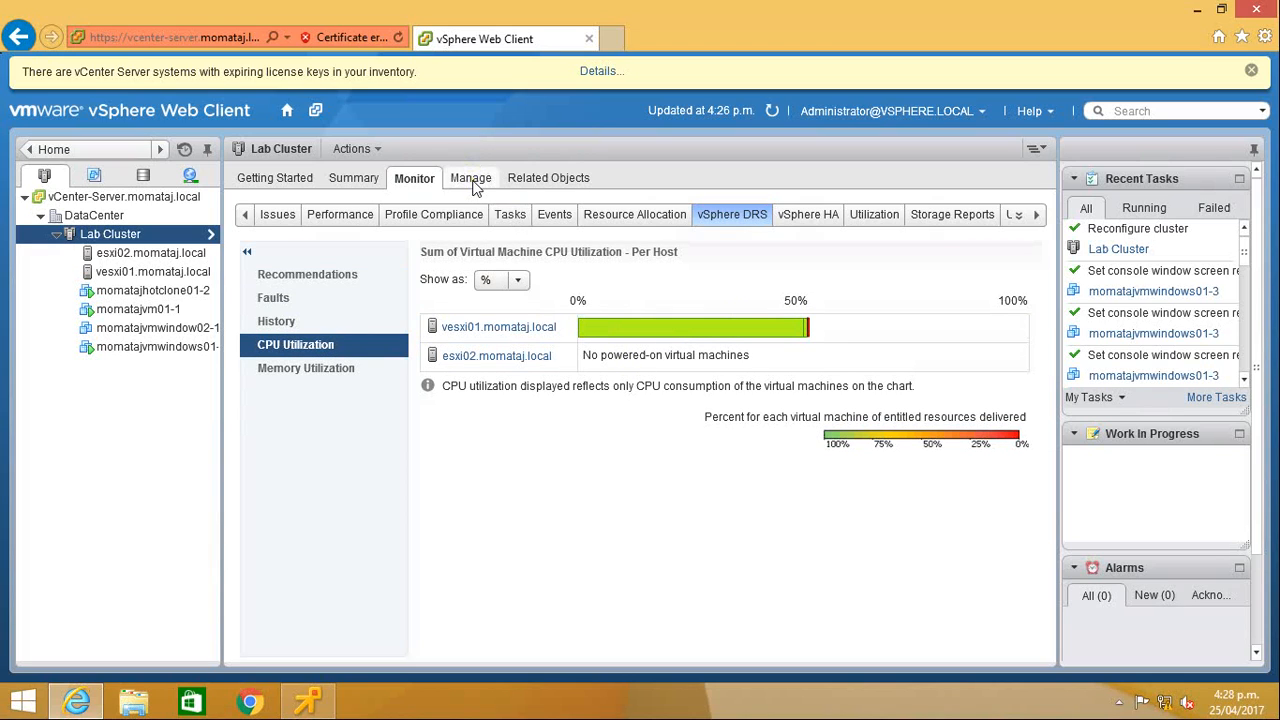
left_click(294, 282)
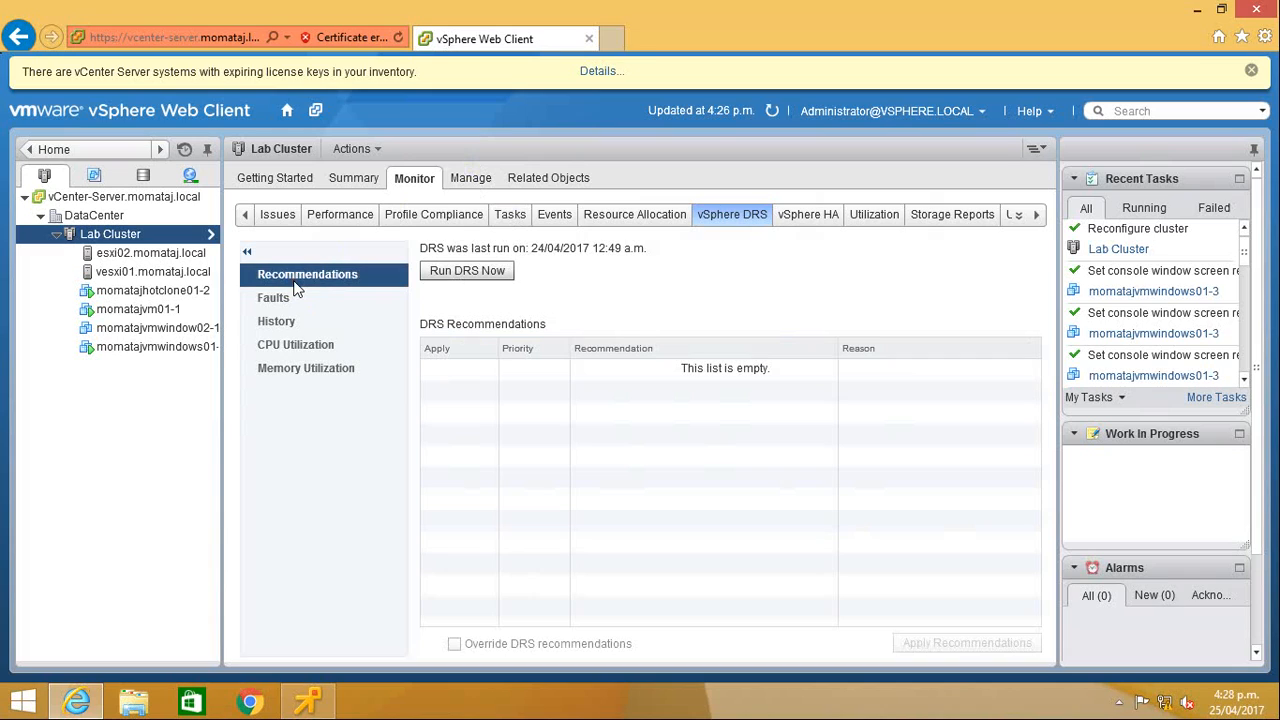
left_click(458, 276)
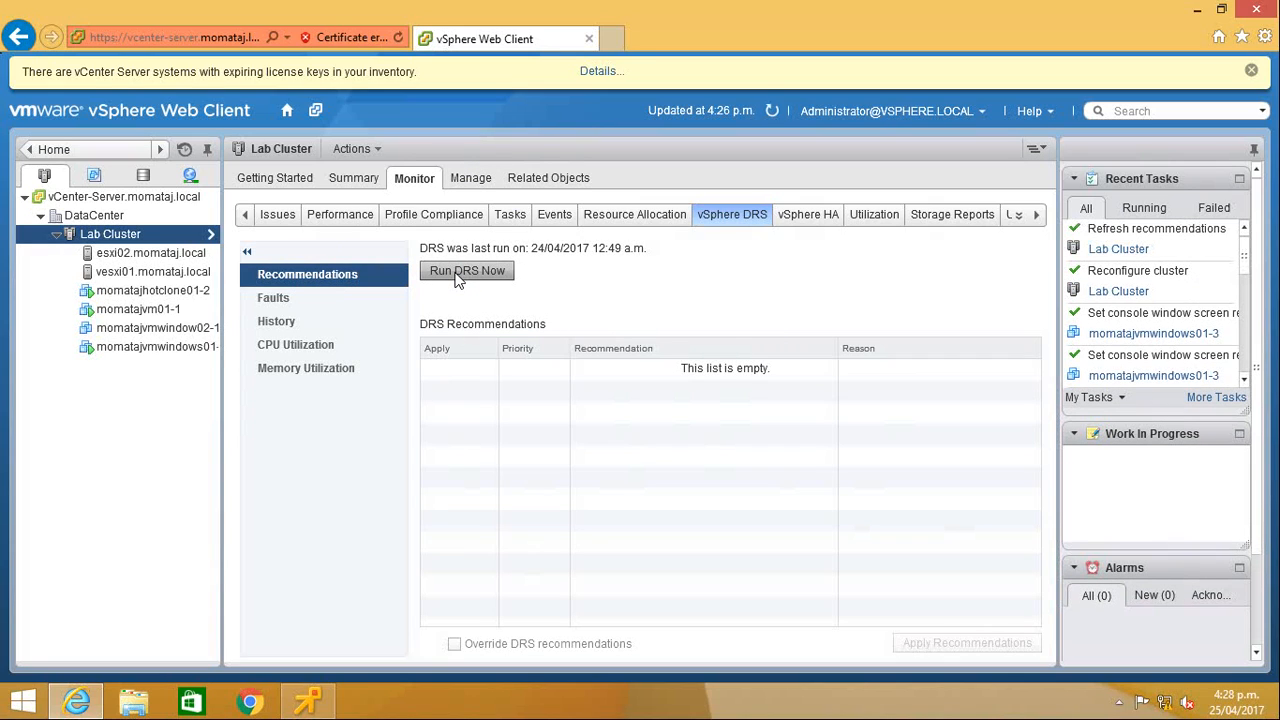
left_click(465, 271)
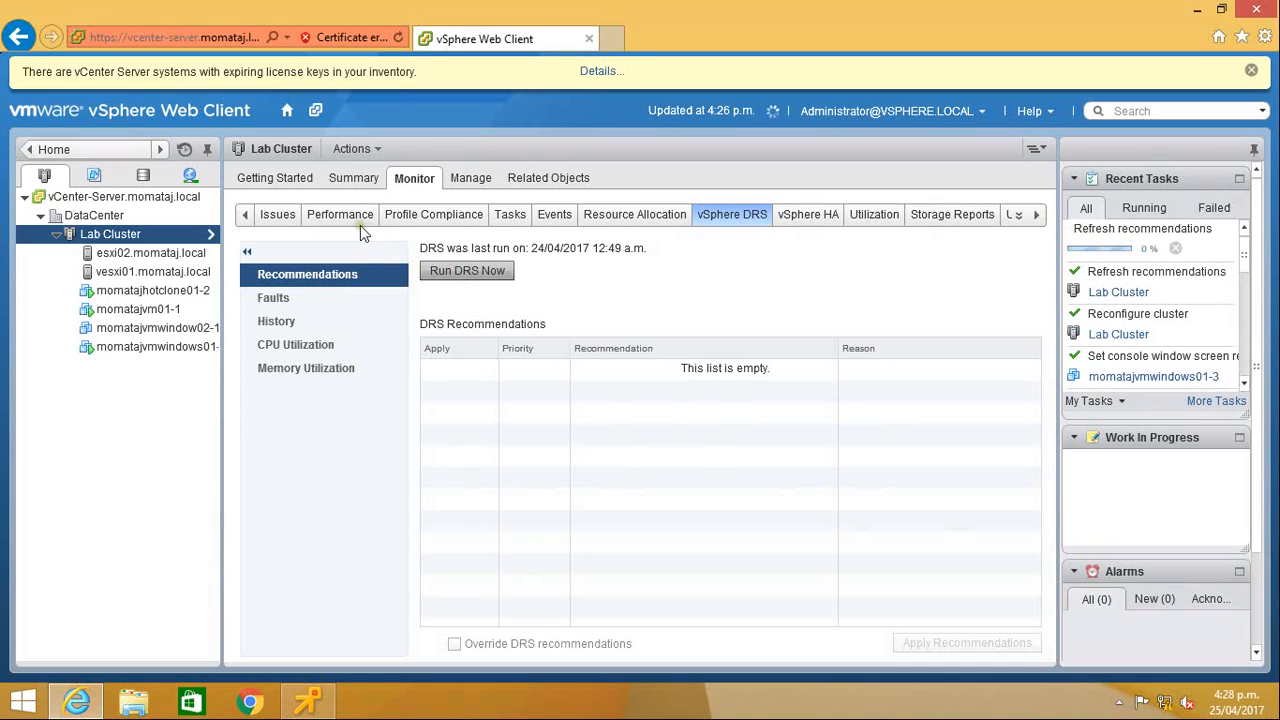
Step: Examine Lab Cluster's summary, including the vSphere DRS balance and migration settings
left_click(337, 215)
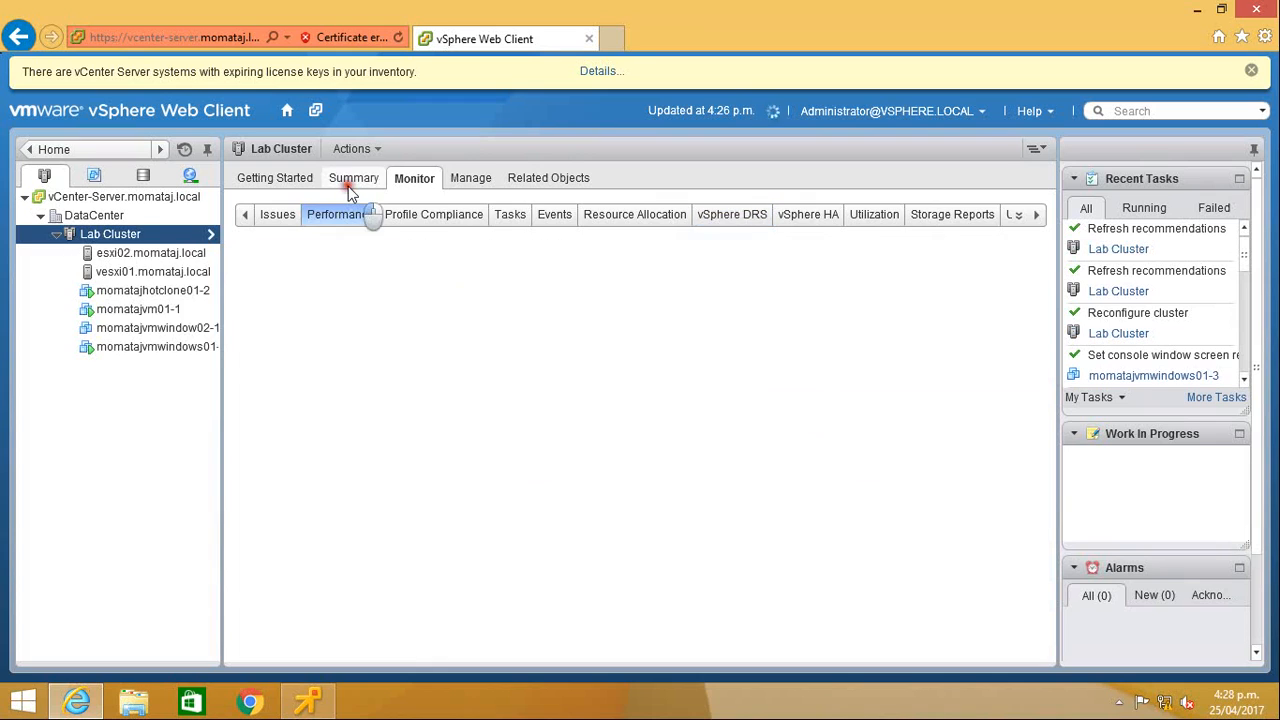
left_click(352, 180)
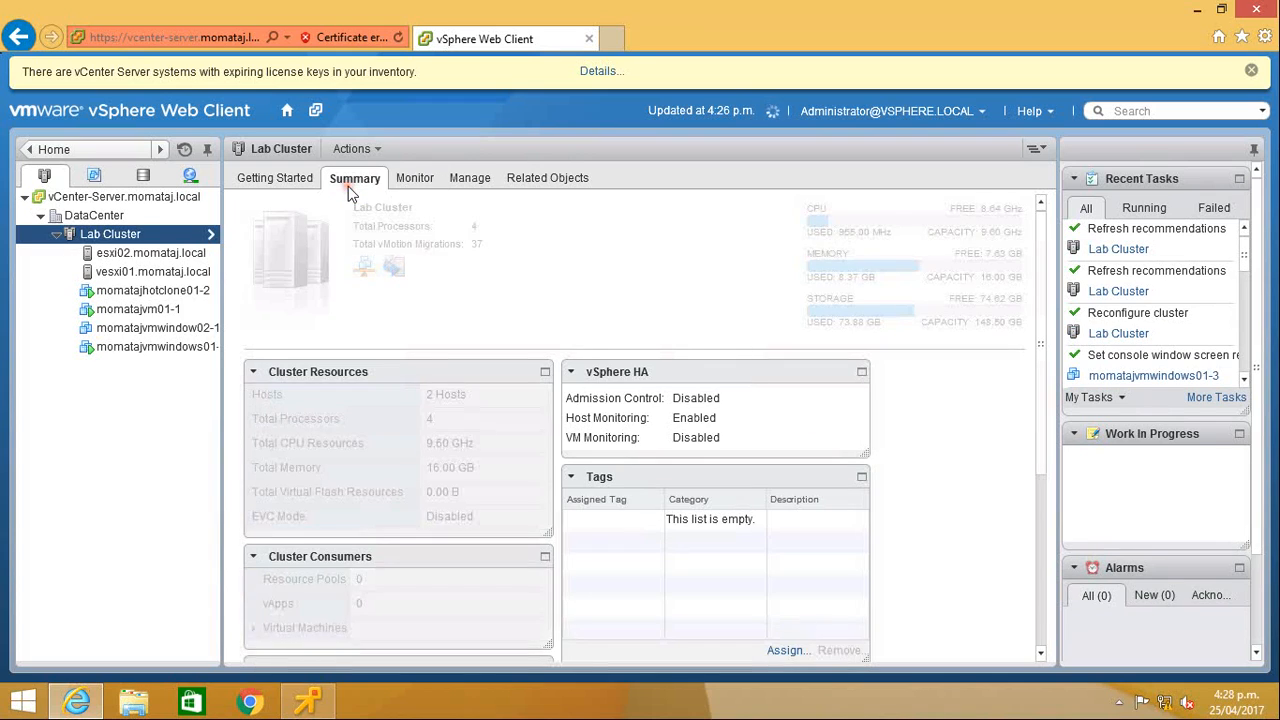
left_click(1042, 583)
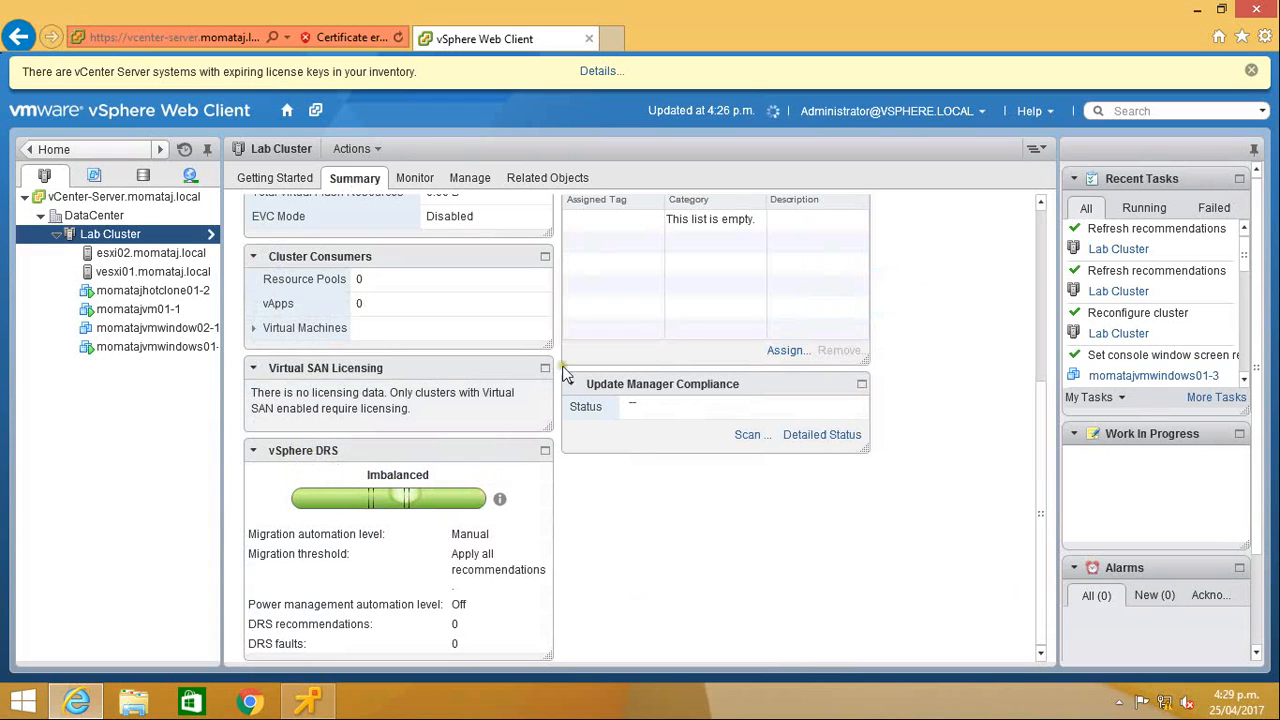
left_click(1040, 240)
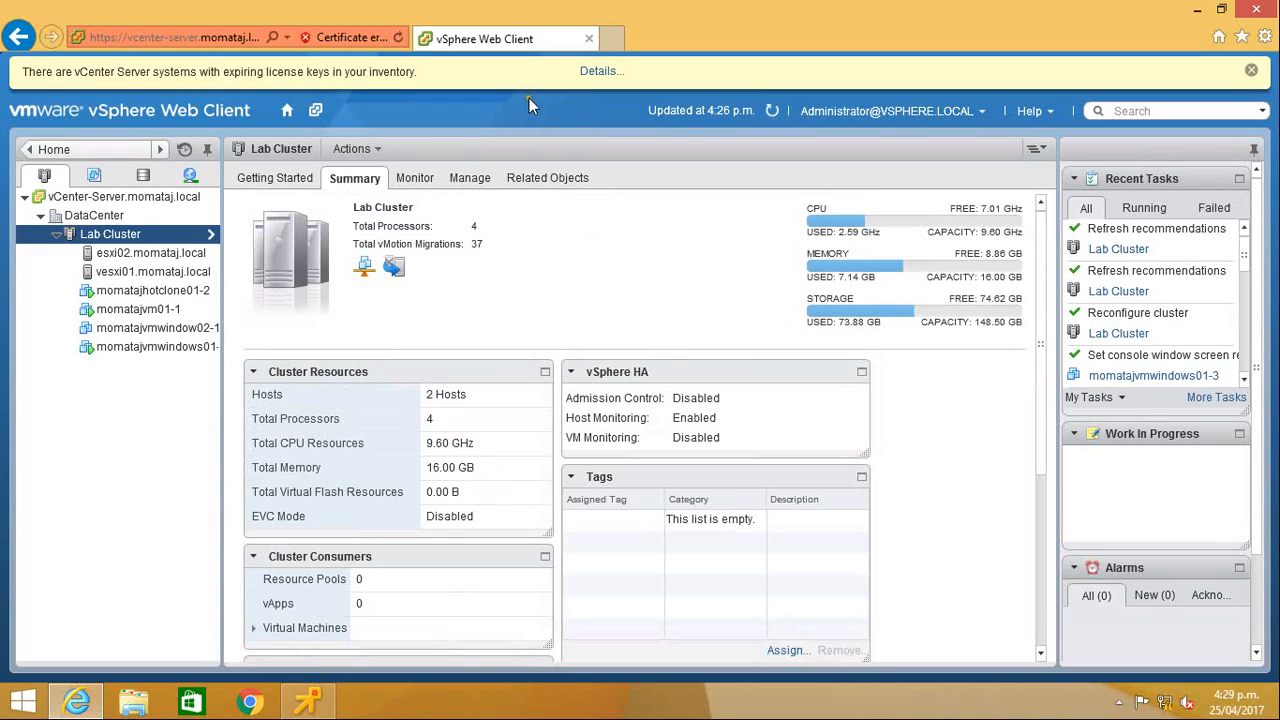
Step: Return to Lab Cluster's DRS recommendations, run DRS again and leave the full-screen console view
left_click(497, 177)
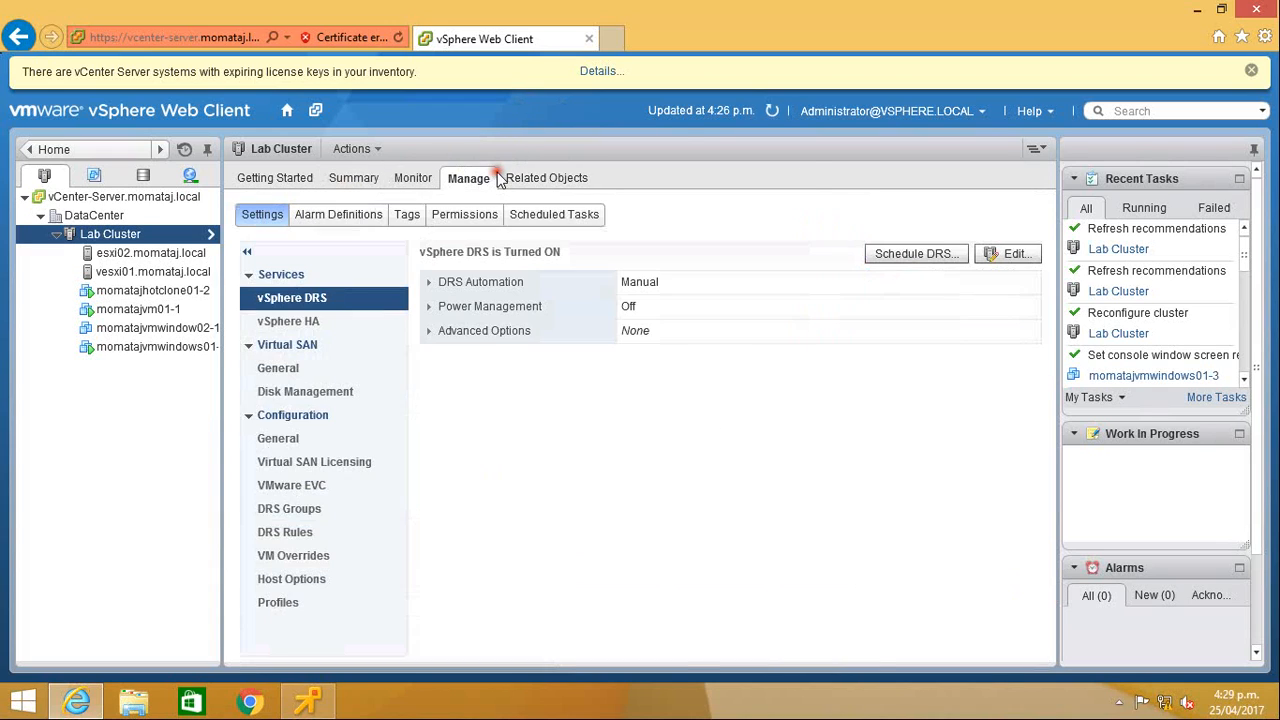
left_click(408, 177)
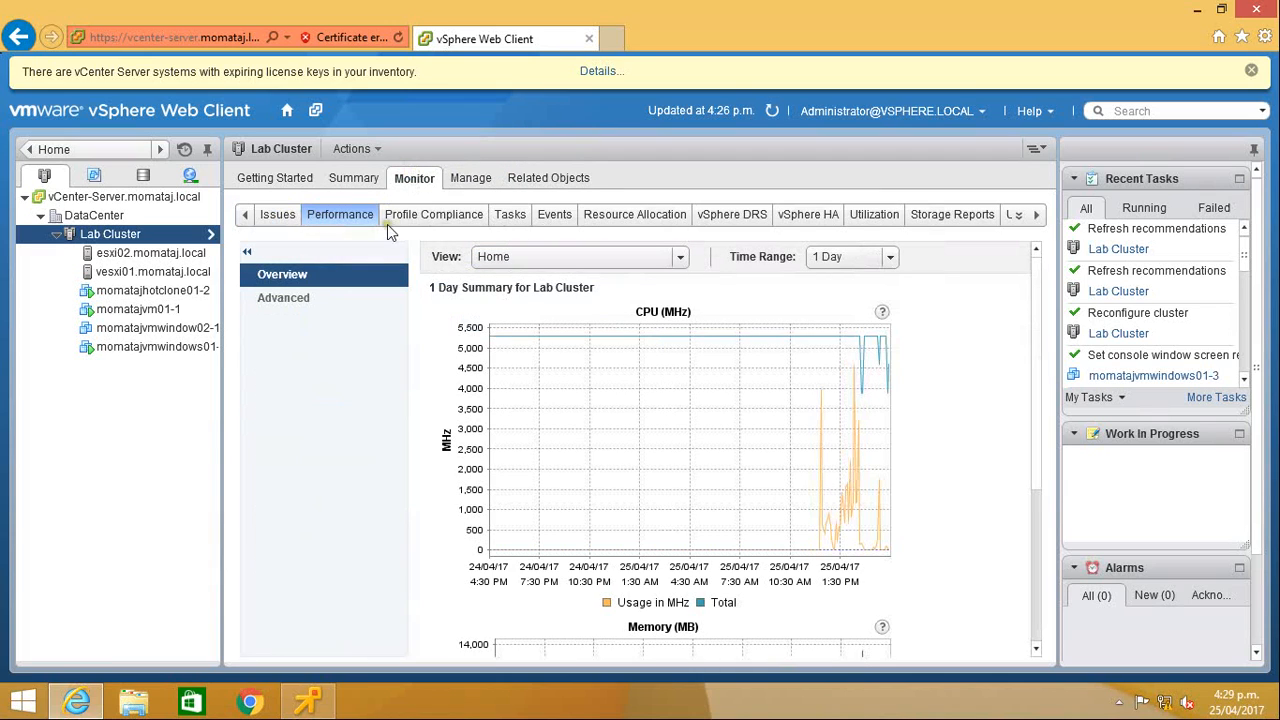
left_click(736, 219)
left_click(481, 270)
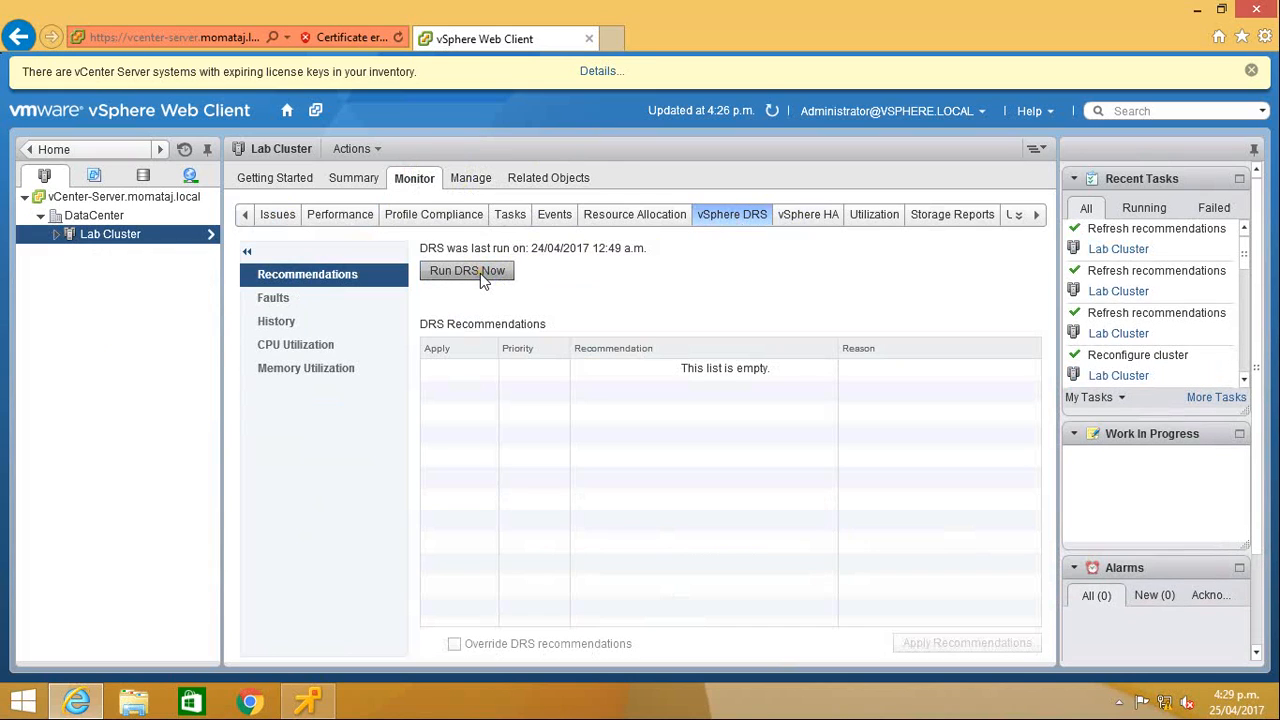
key("Escape")
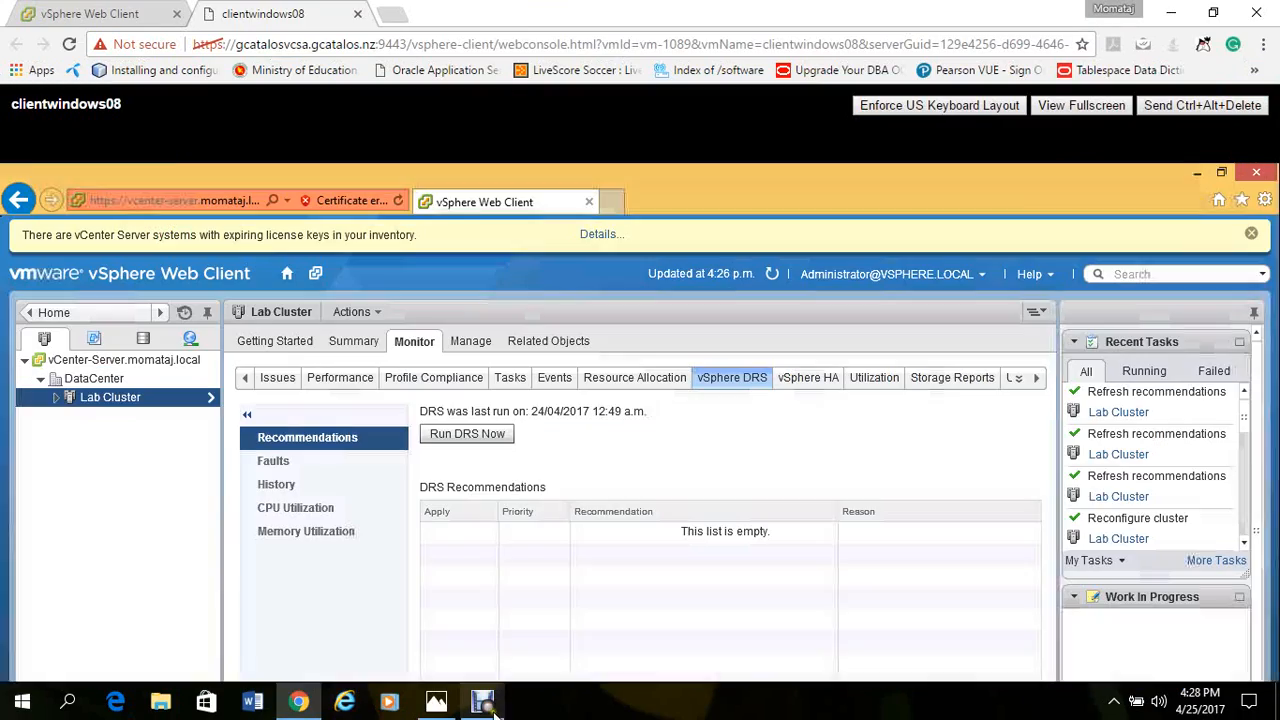
left_click(486, 708)
left_click(445, 628)
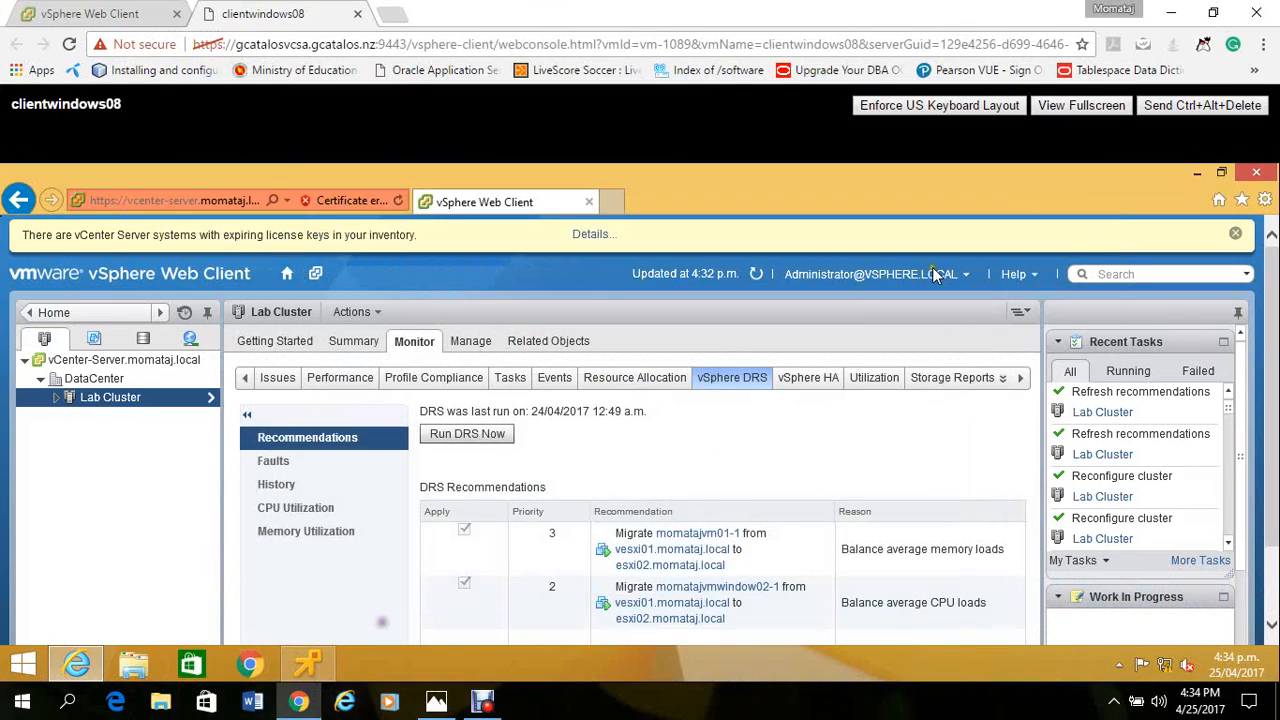
Step: In the full-screen clientwindows08 console, run DRS on Lab Cluster and apply both virtual machine migration recommendations
left_click(1081, 105)
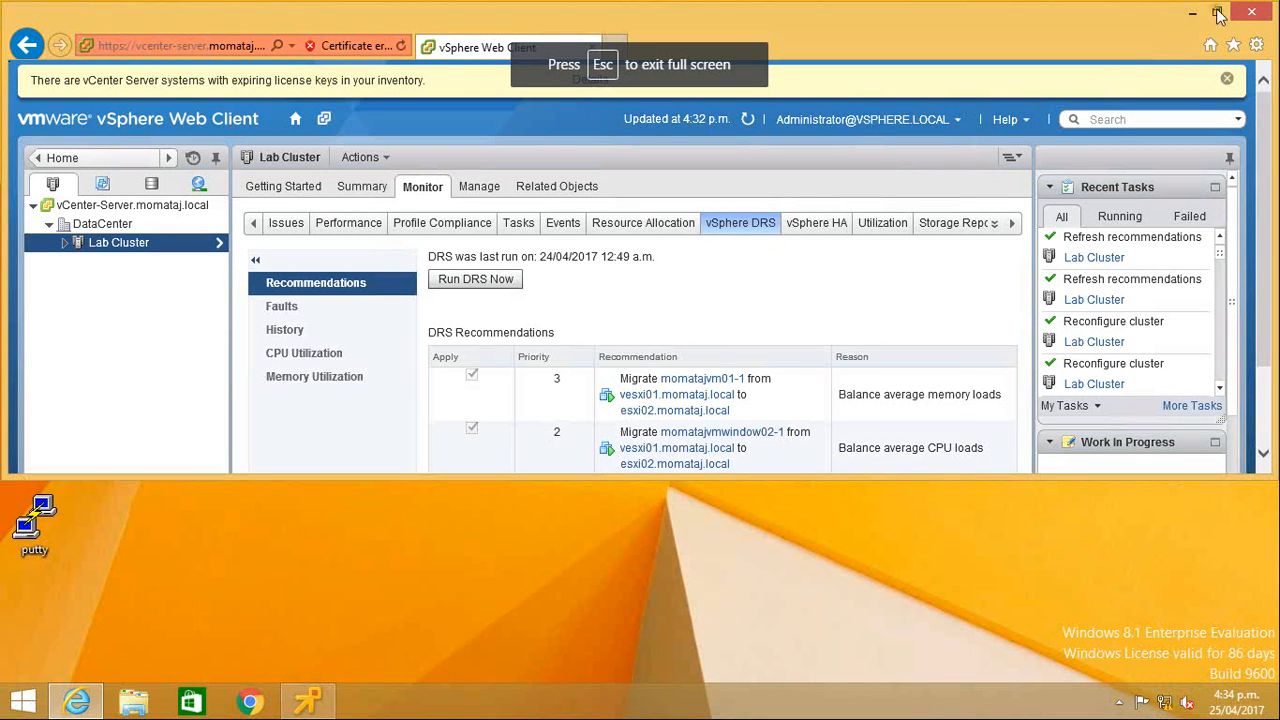
left_click(1218, 12)
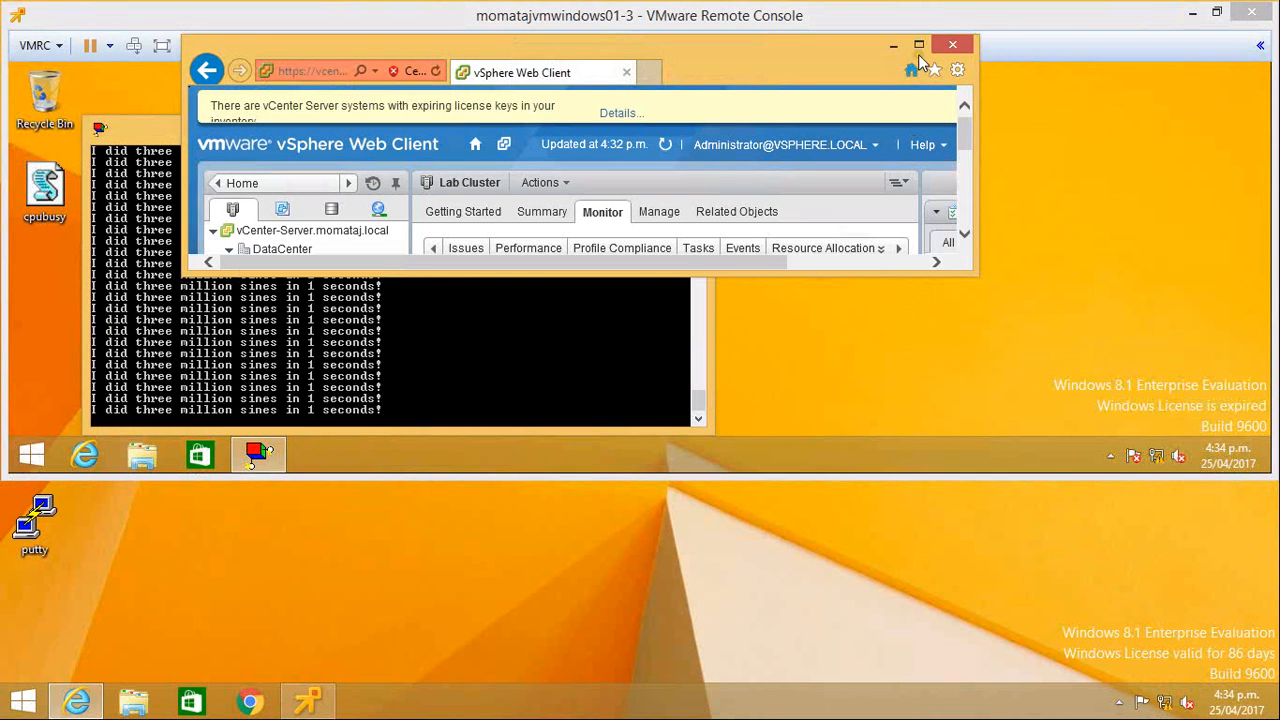
left_click(918, 47)
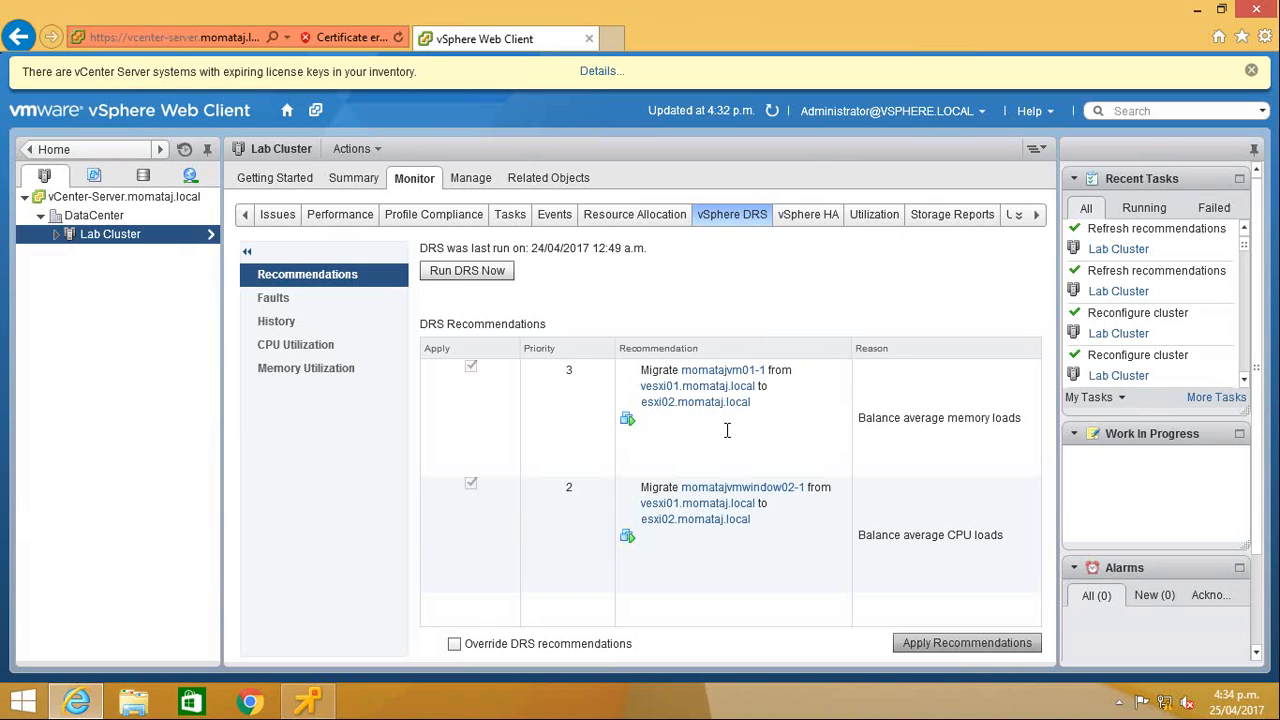
left_click(467, 273)
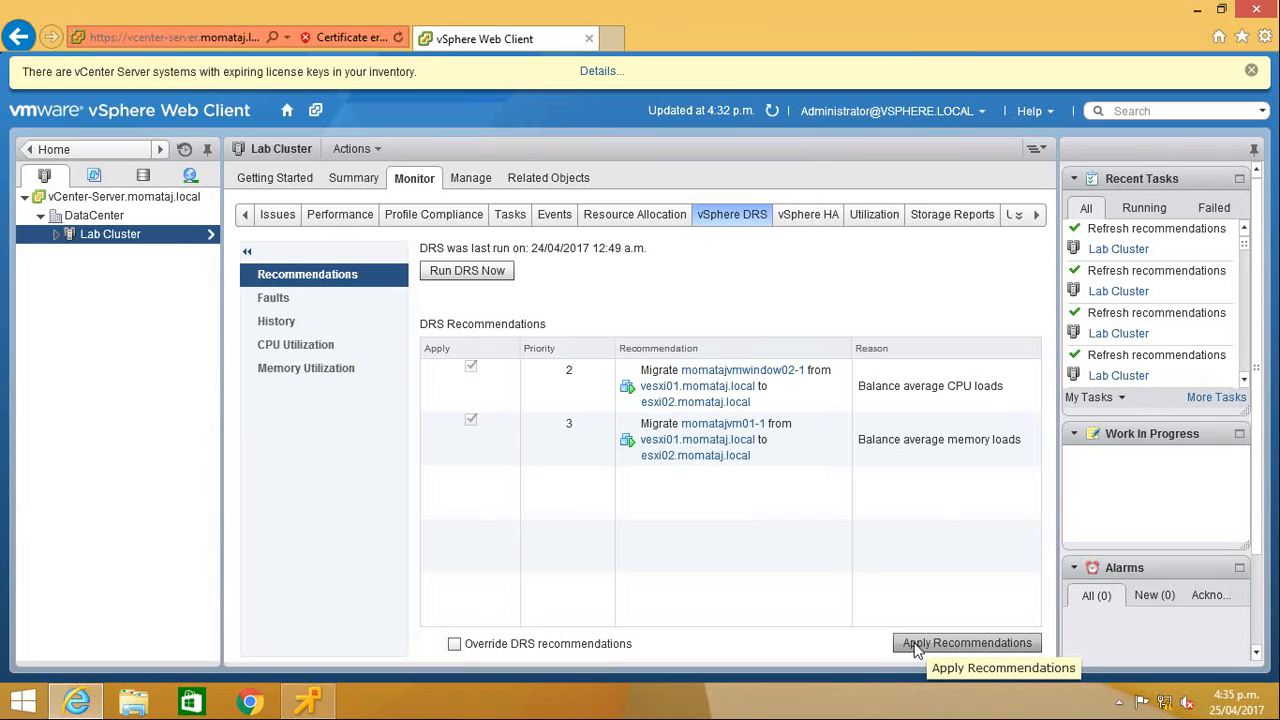
left_click(915, 648)
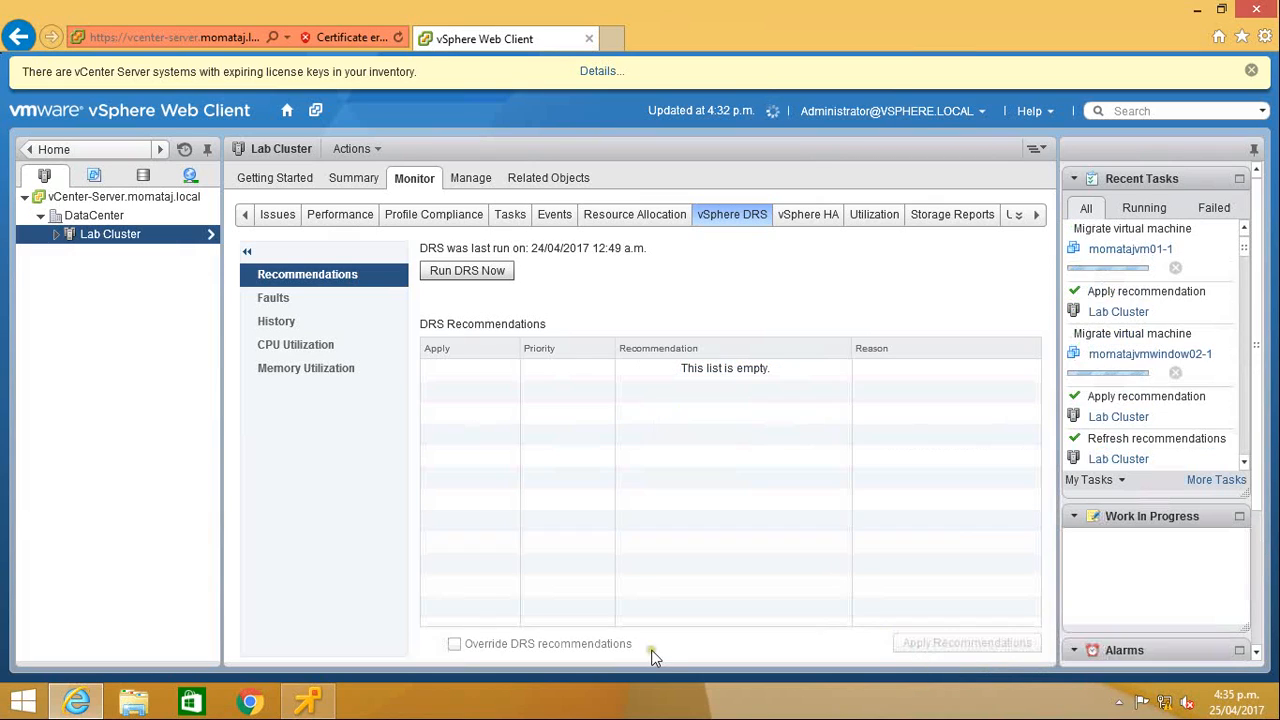
key("Escape")
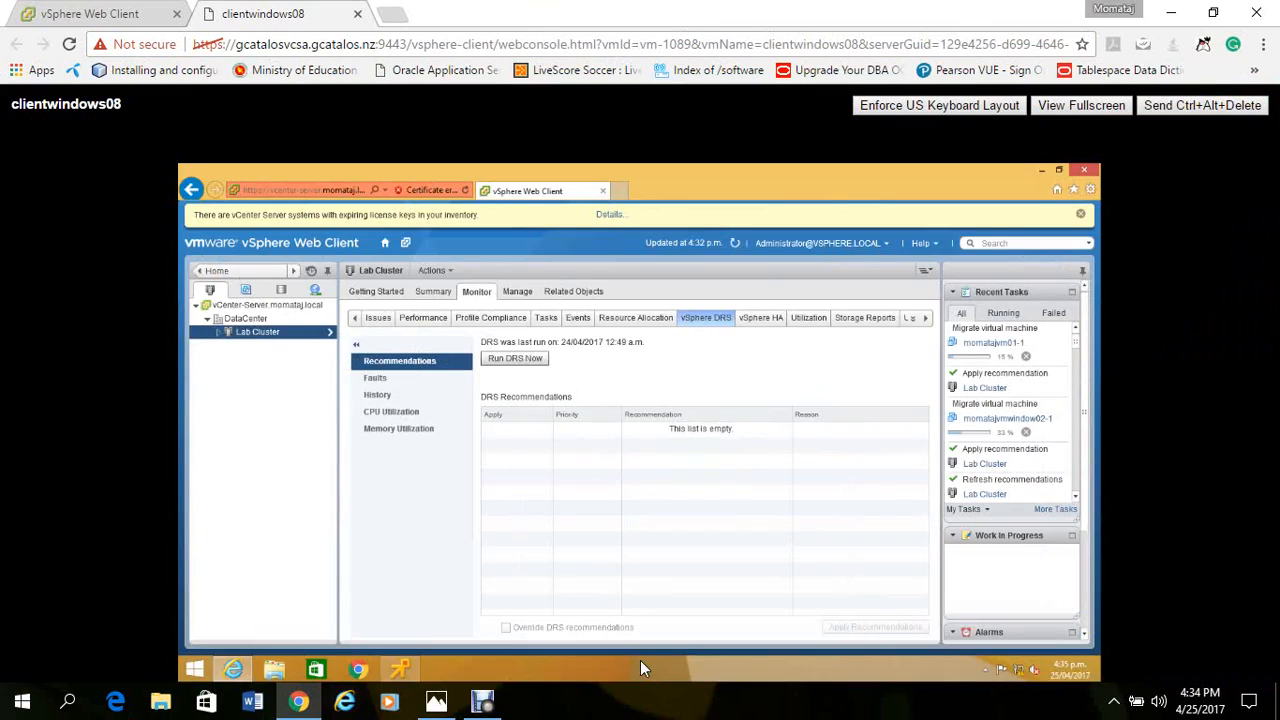
left_click(485, 703)
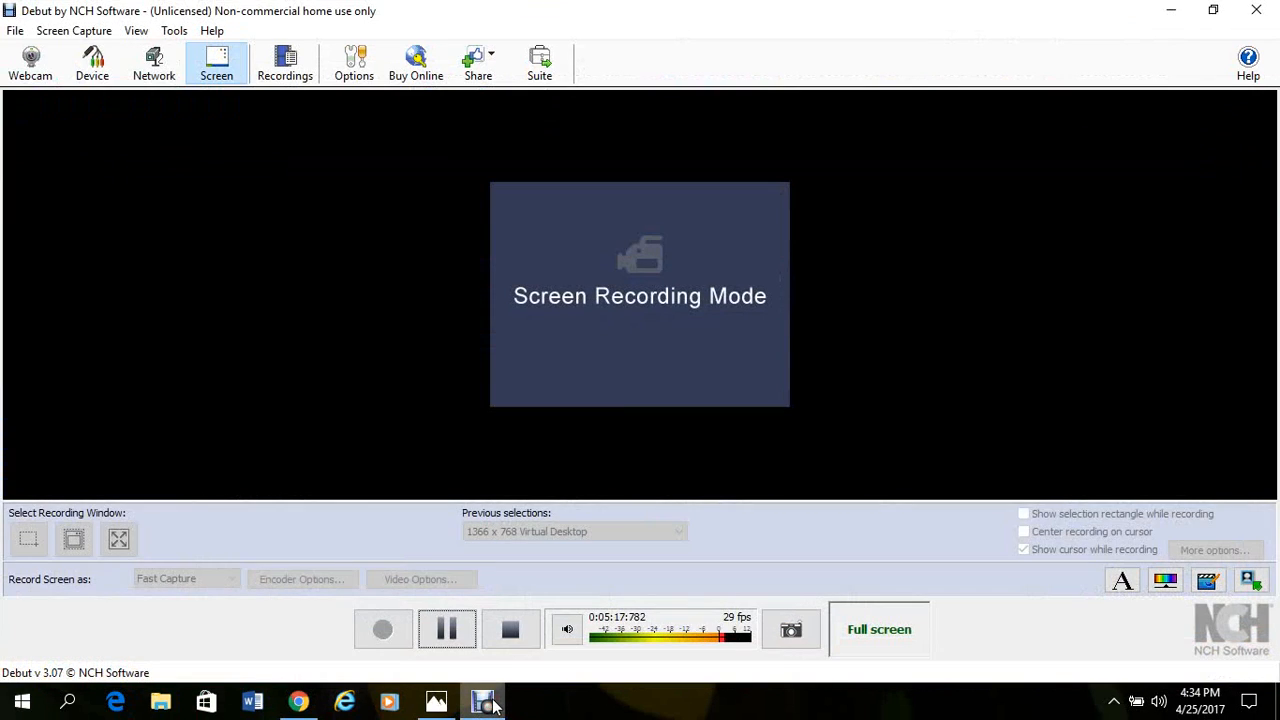
left_click(448, 646)
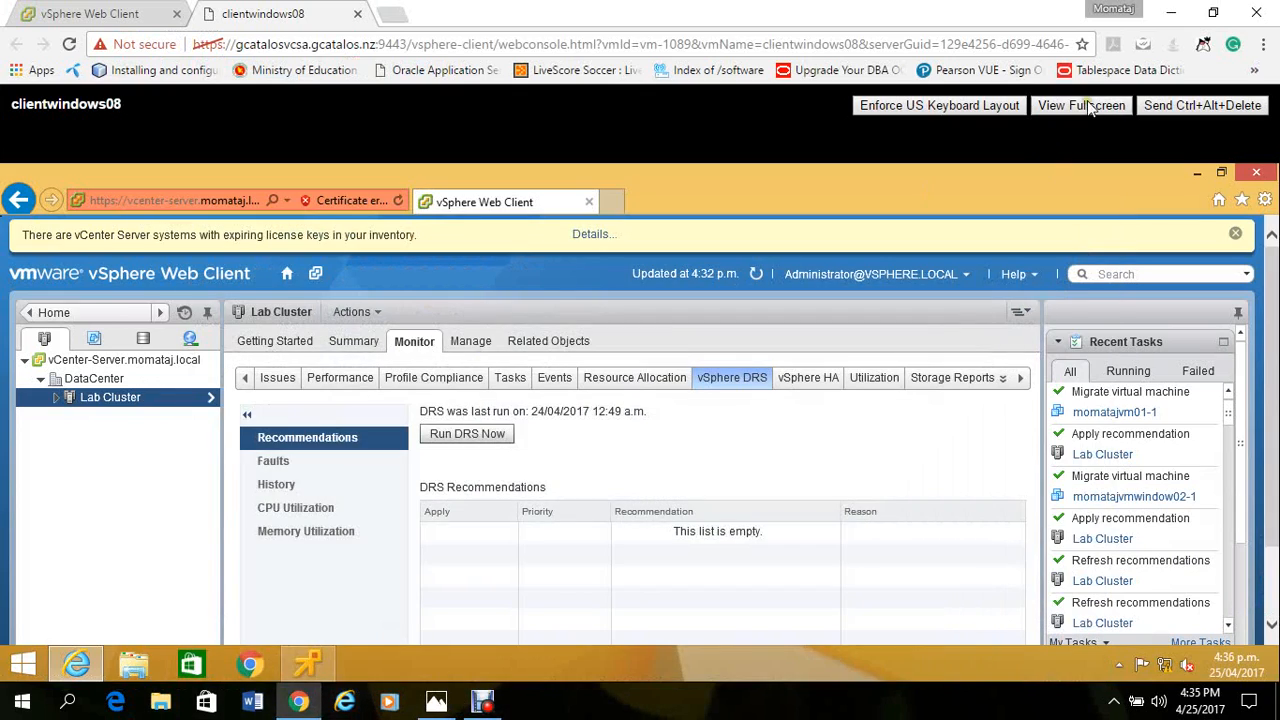
Step: Return to the full-screen console, expand Lab Cluster and inspect hosts esxi02 and vesxi01, including their related virtual machines
left_click(1085, 101)
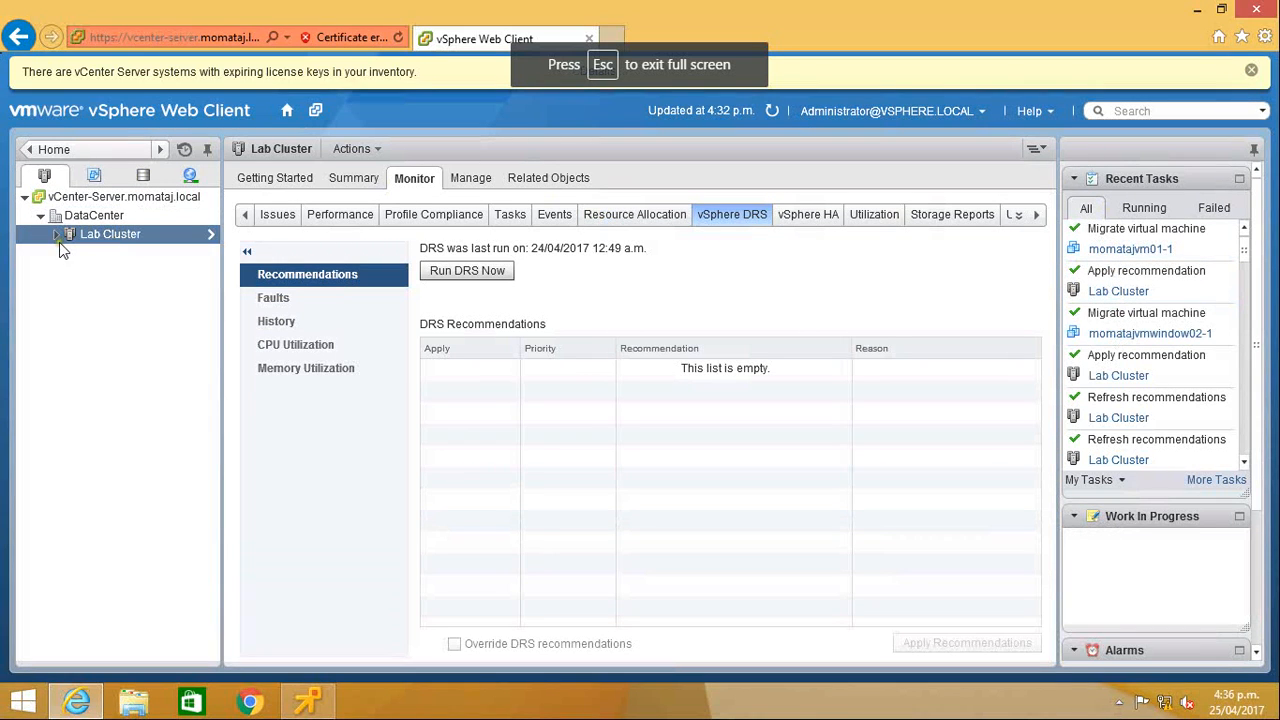
left_click(56, 234)
left_click(113, 257)
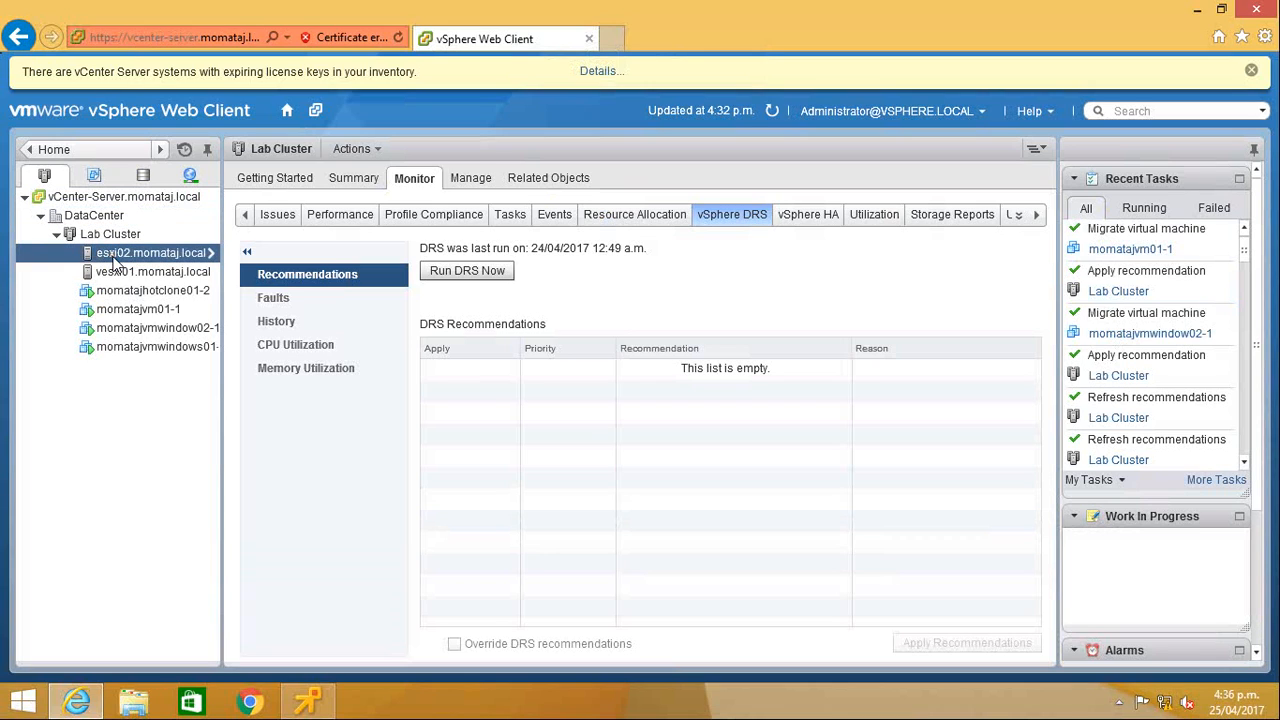
left_click(535, 179)
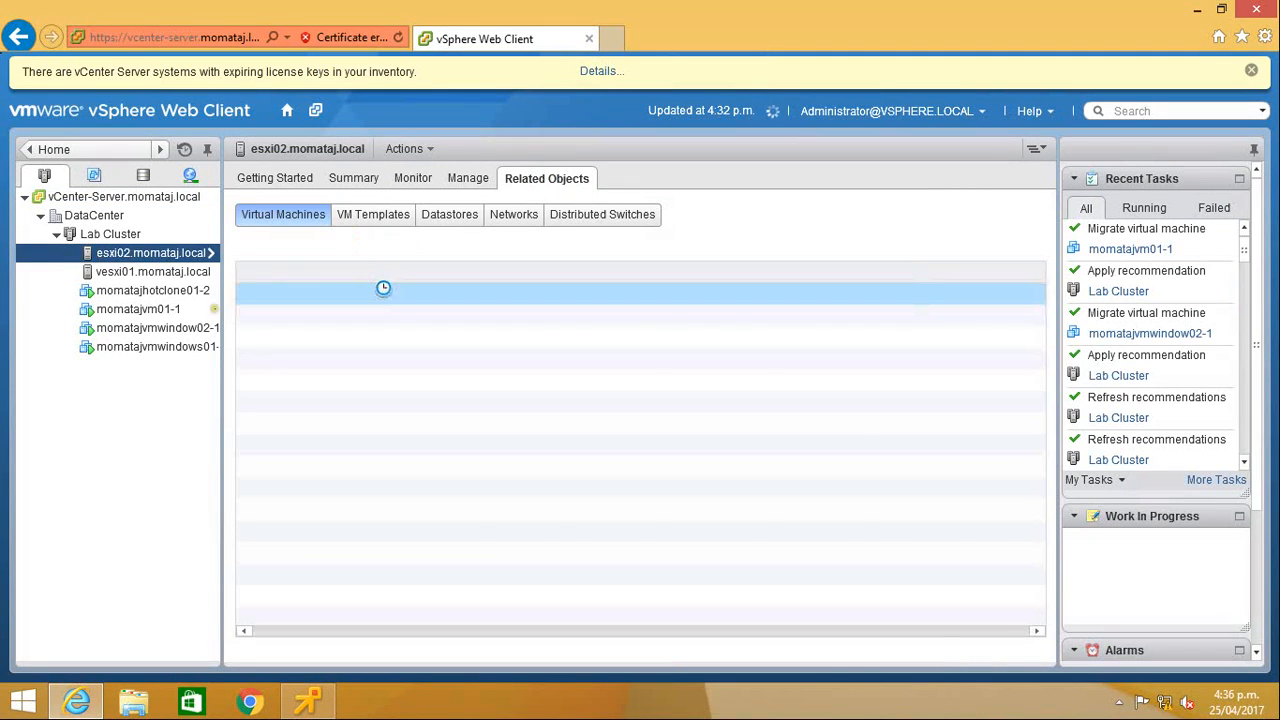
left_click(110, 273)
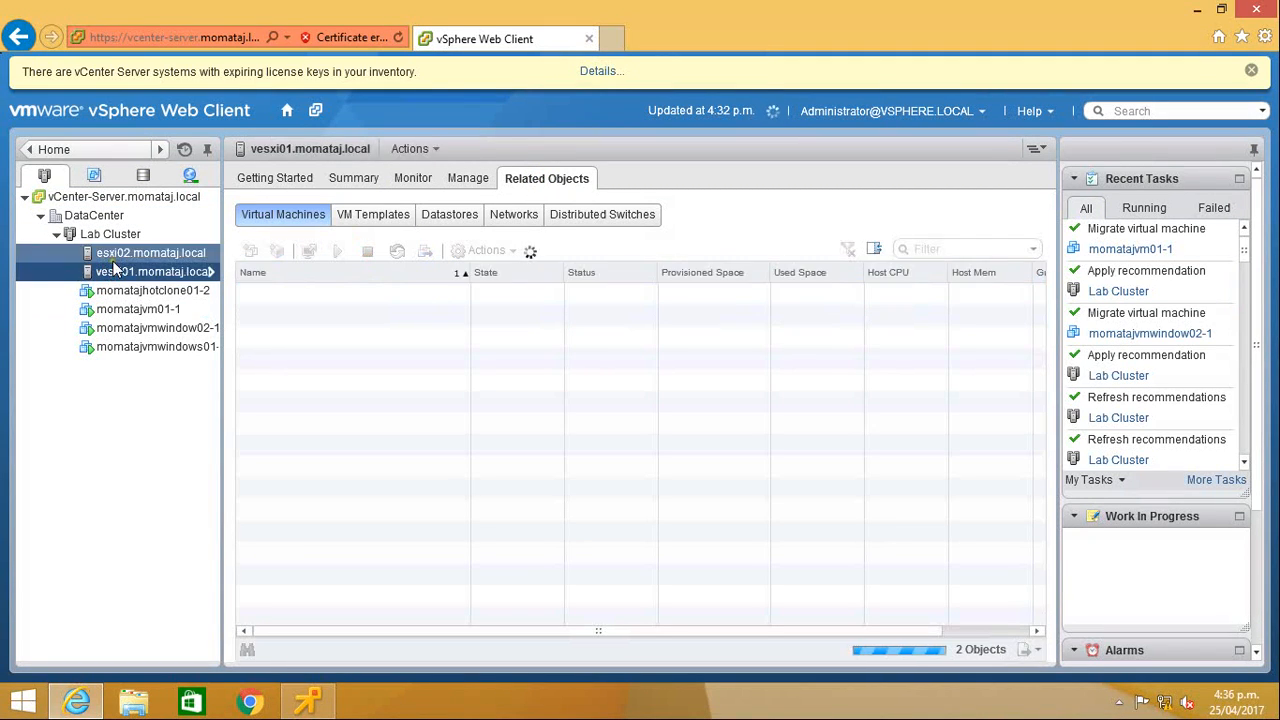
left_click(364, 177)
left_click(464, 177)
left_click(411, 178)
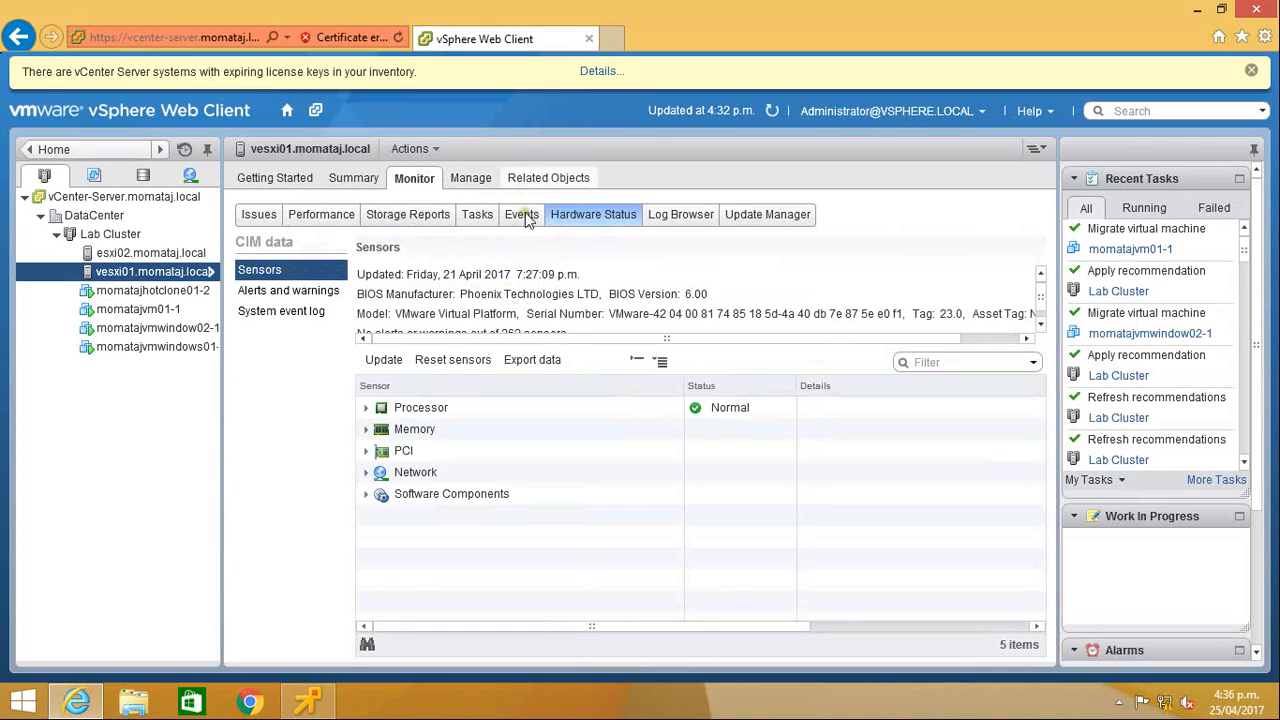
Step: Run DRS on Lab Cluster again and refresh the per-host CPU utilization view
left_click(176, 234)
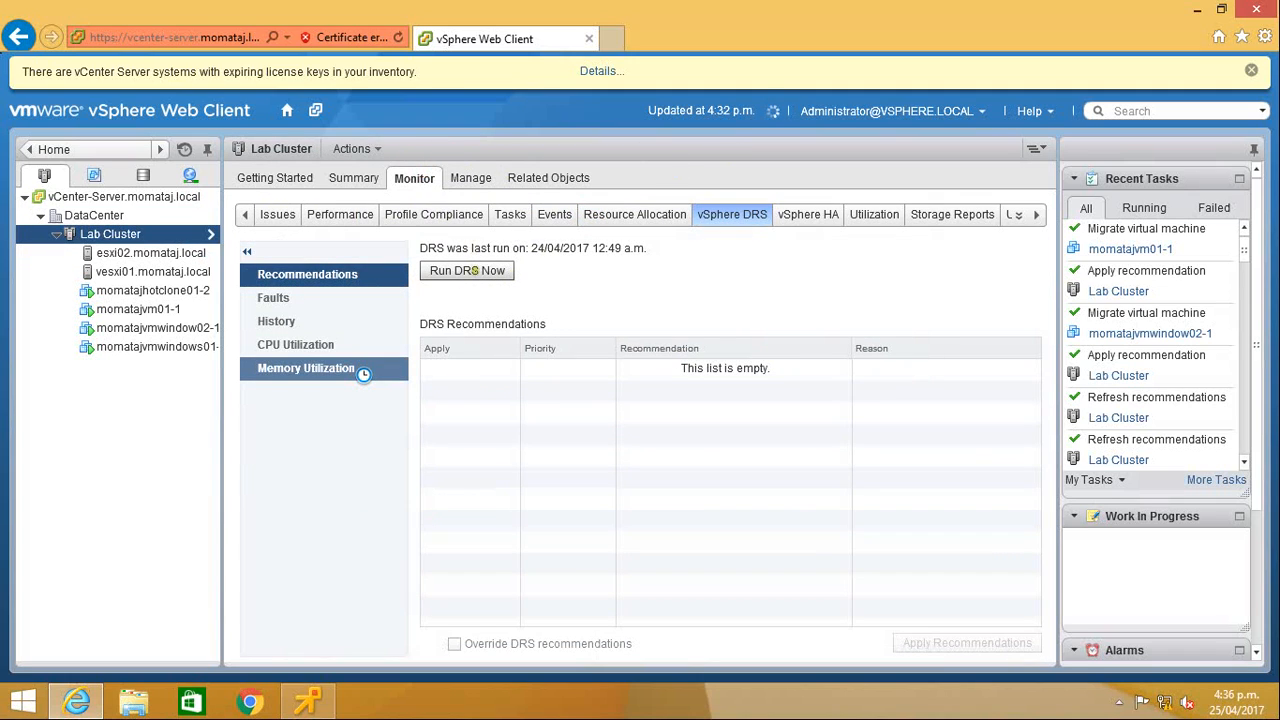
left_click(430, 276)
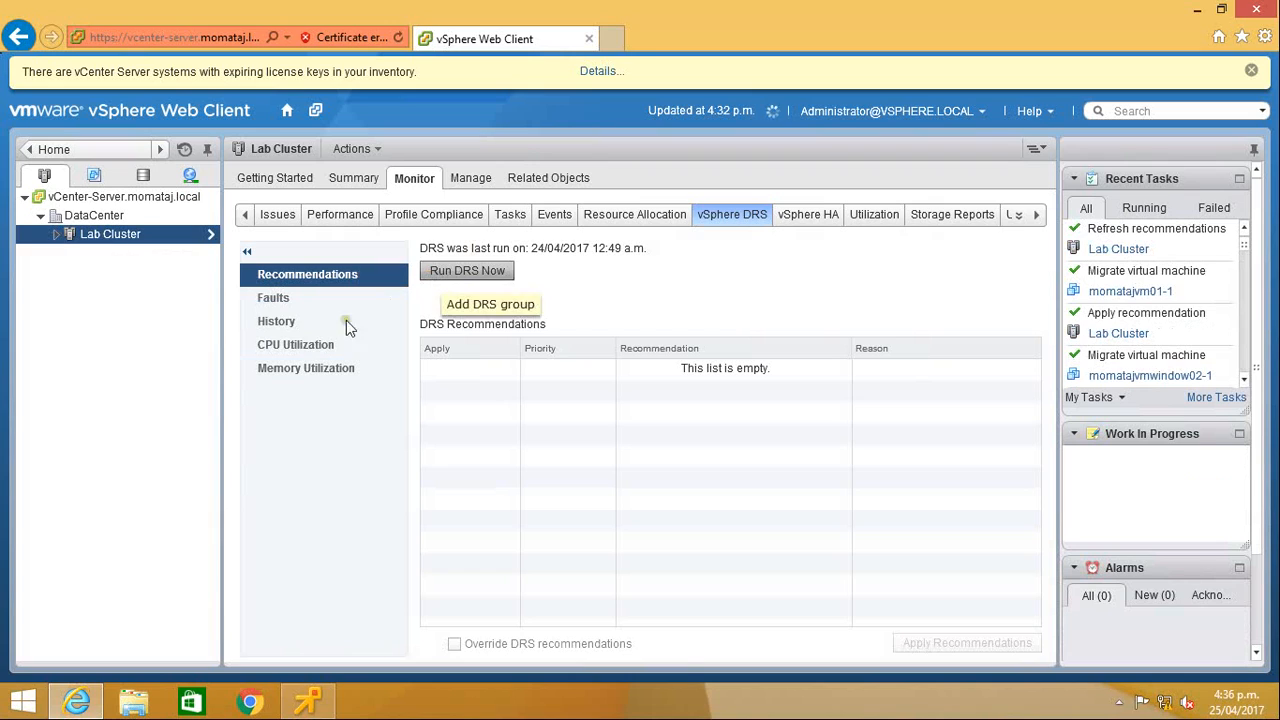
left_click(293, 347)
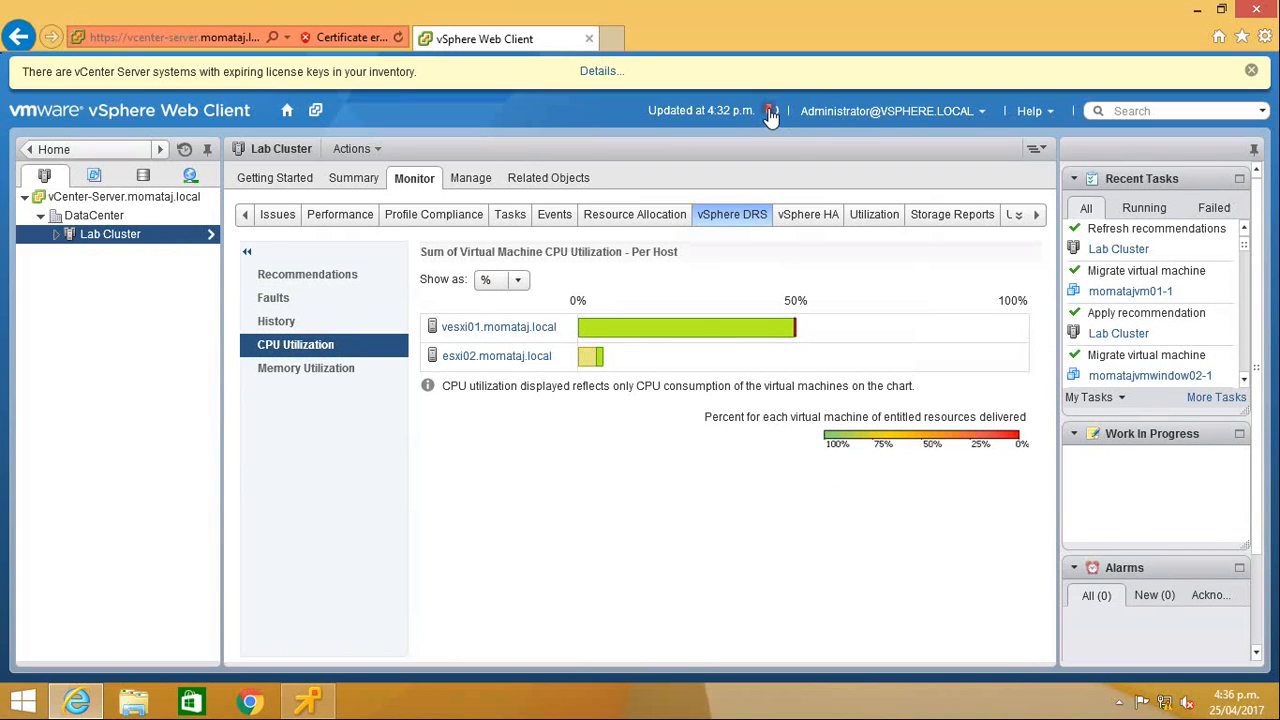
left_click(771, 113)
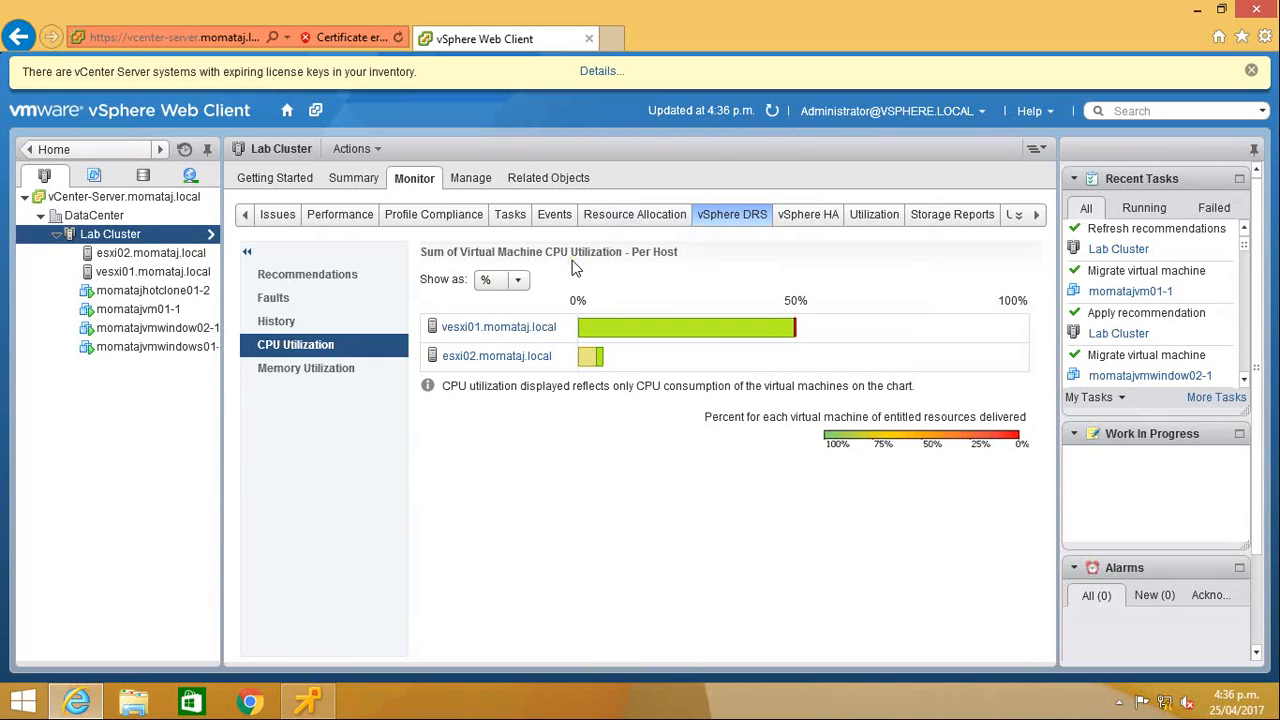
left_click(773, 110)
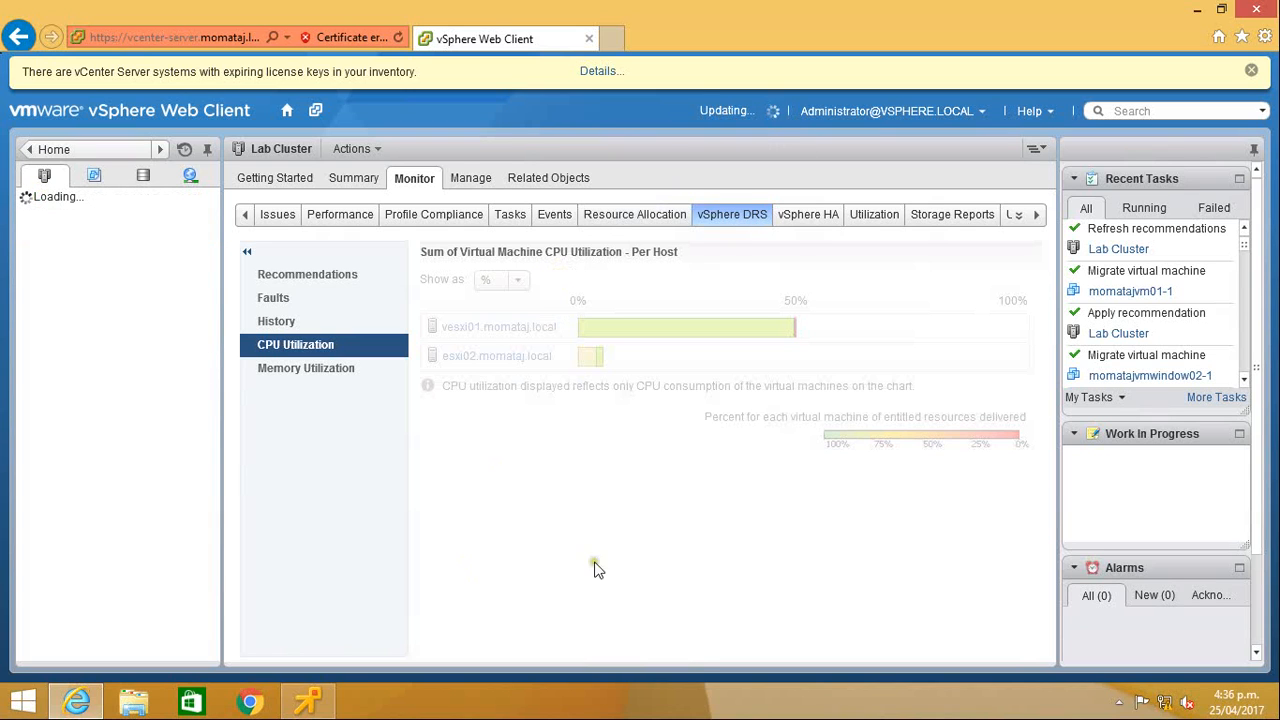
key("Escape")
left_click(482, 702)
left_click(440, 630)
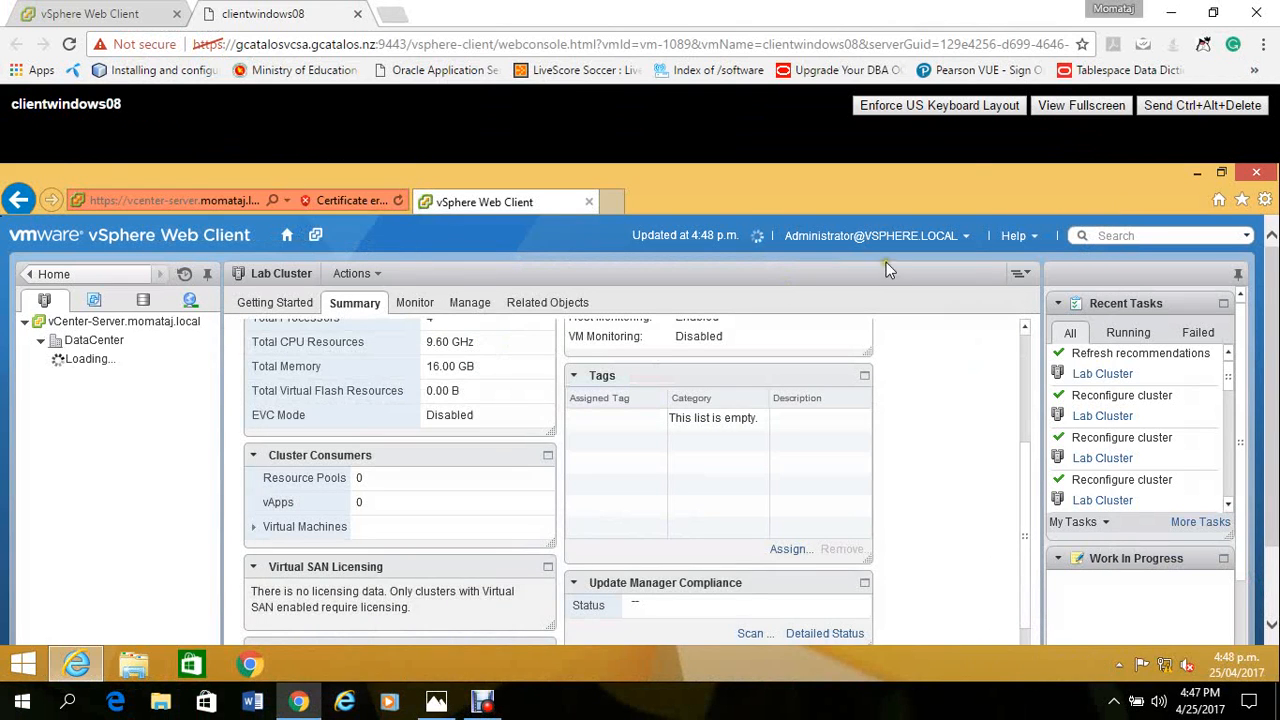
Step: In the full-screen console, review Lab Cluster's DRS balance, the virtual machines' host placement and the CPU utilization per host
left_click(1080, 105)
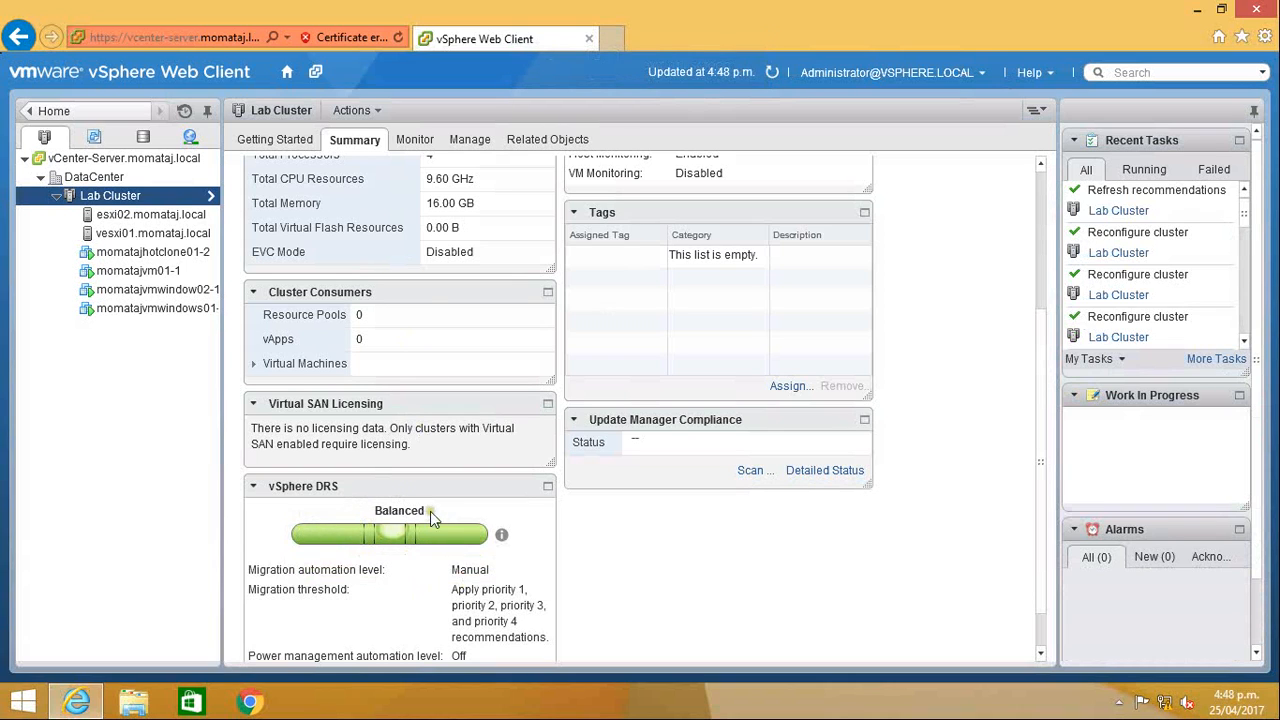
left_click(521, 139)
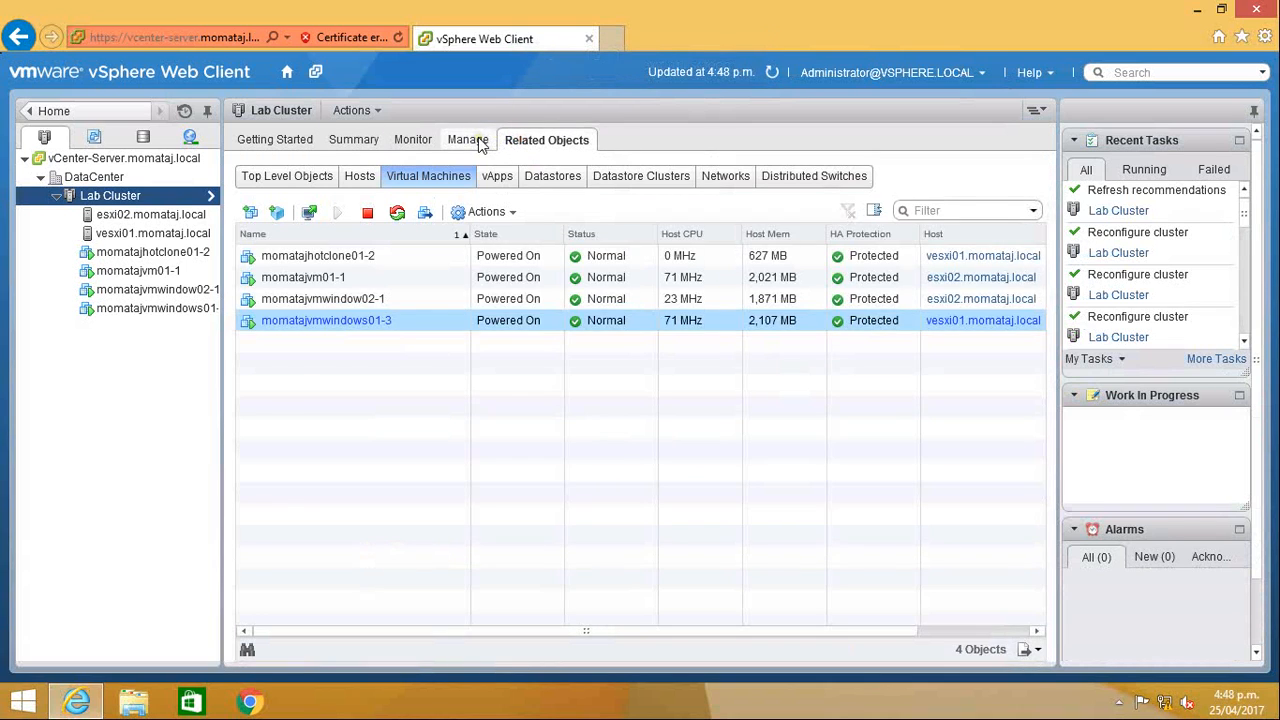
left_click(466, 140)
left_click(414, 142)
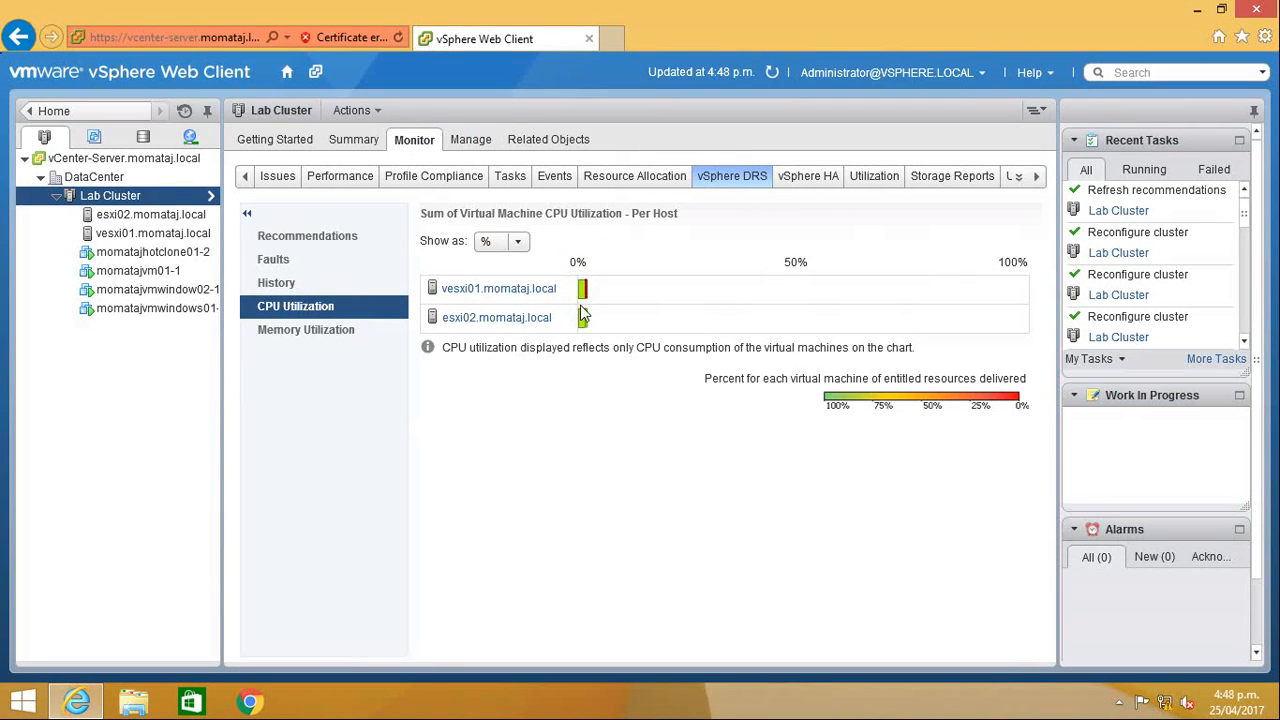
mouse_move(583, 316)
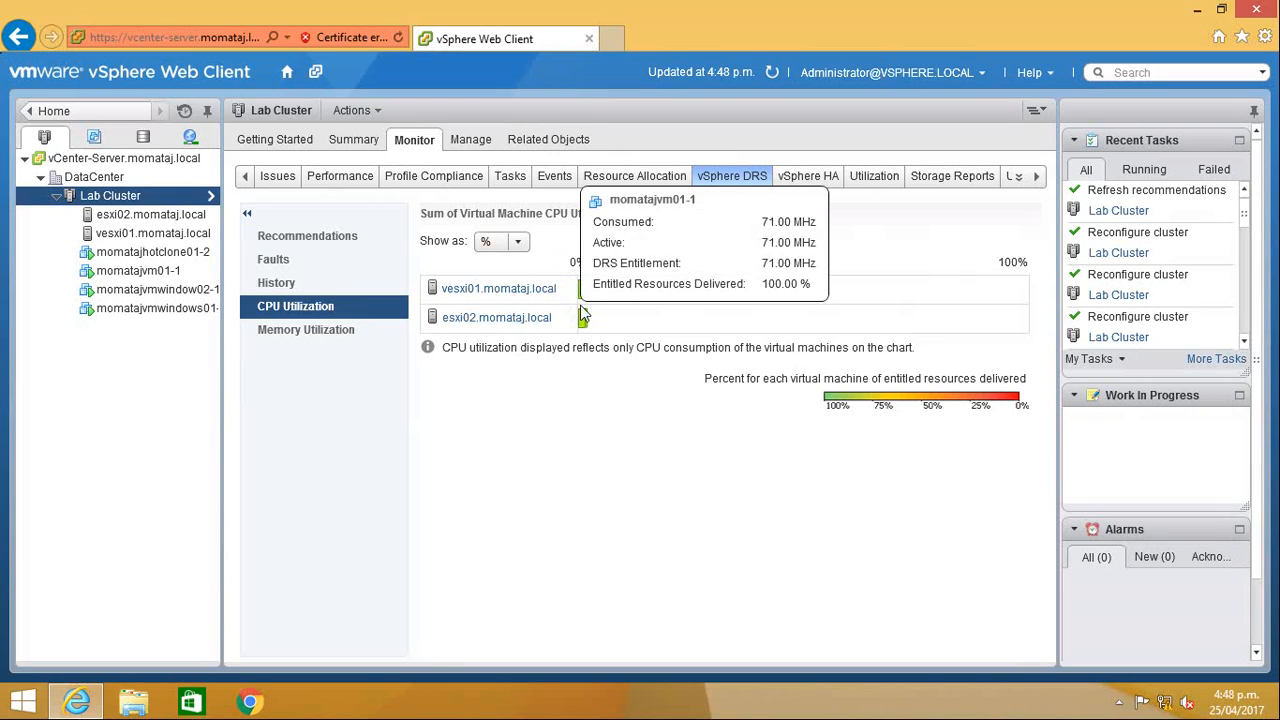
Step: Start a new DRS rule in Lab Cluster's settings and name it "keep VM together"
right_click(147, 195)
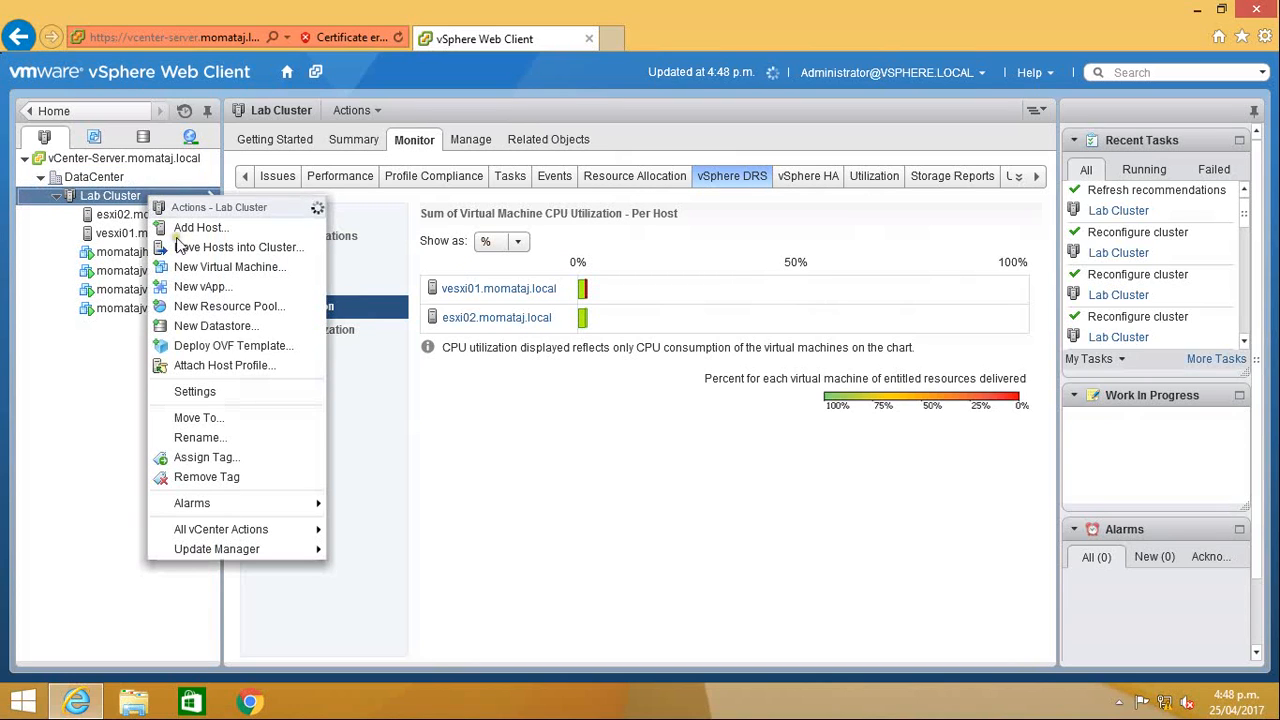
left_click(250, 395)
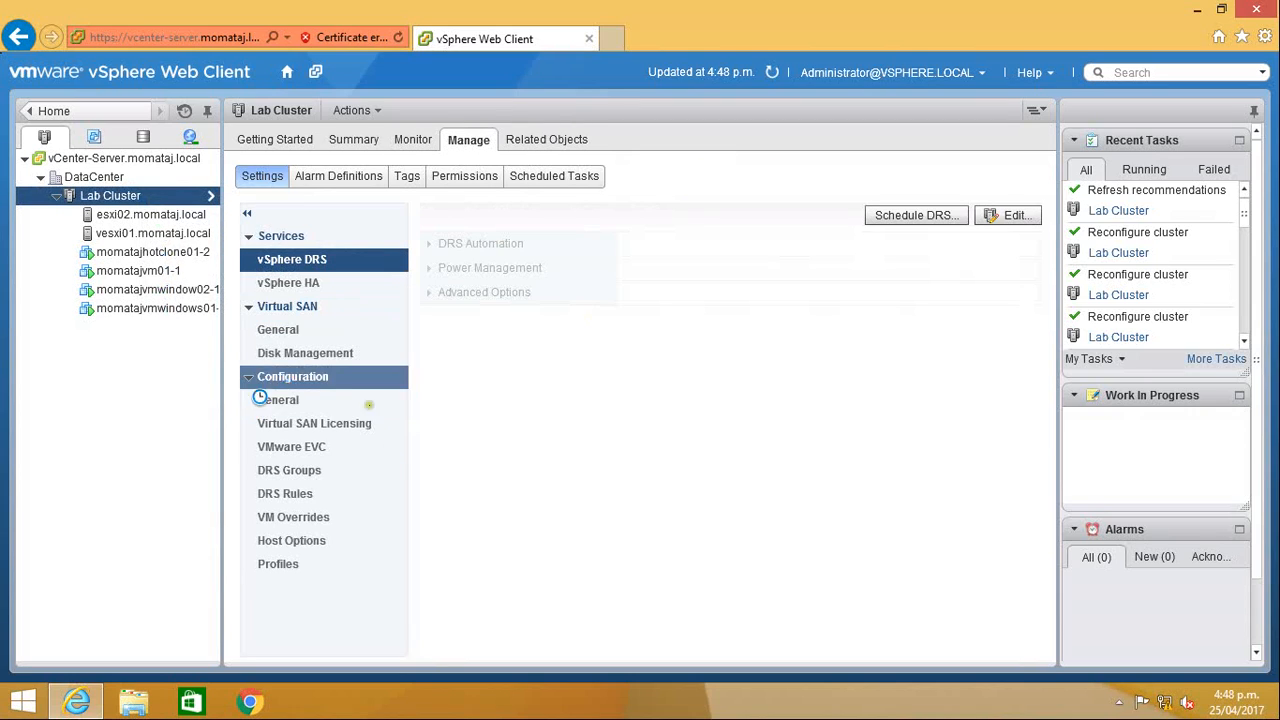
left_click(272, 494)
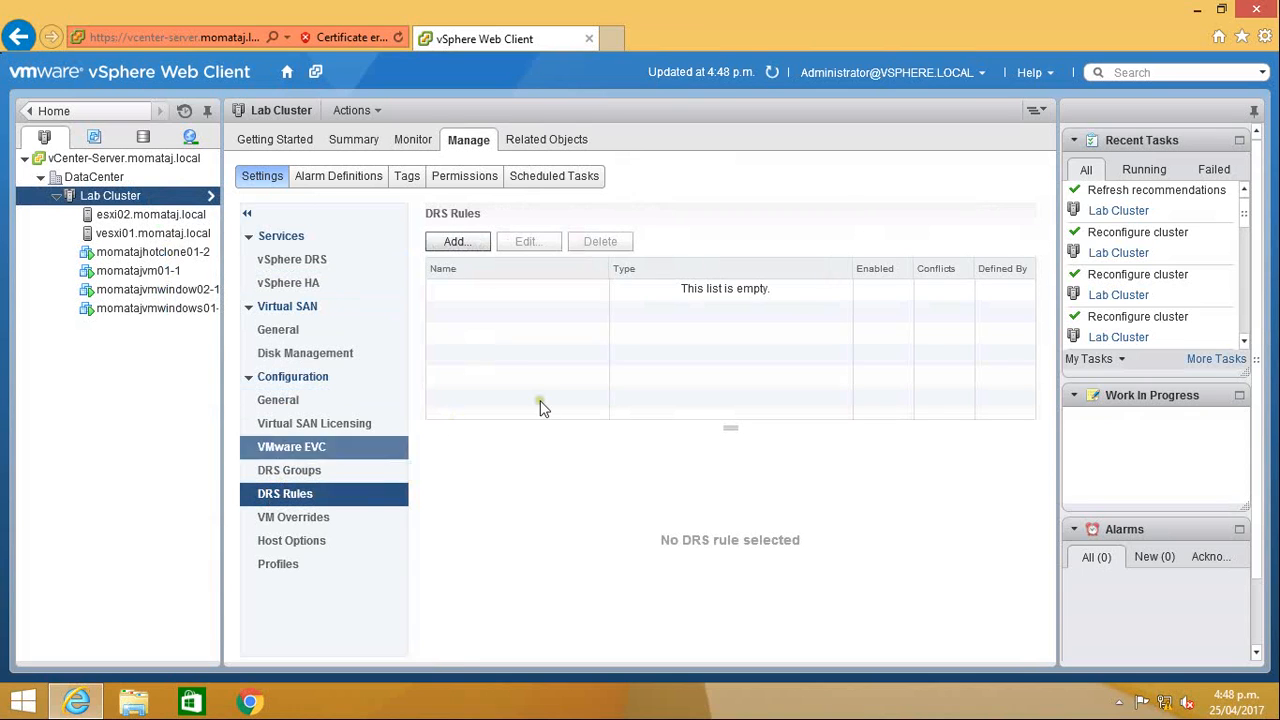
left_click(458, 242)
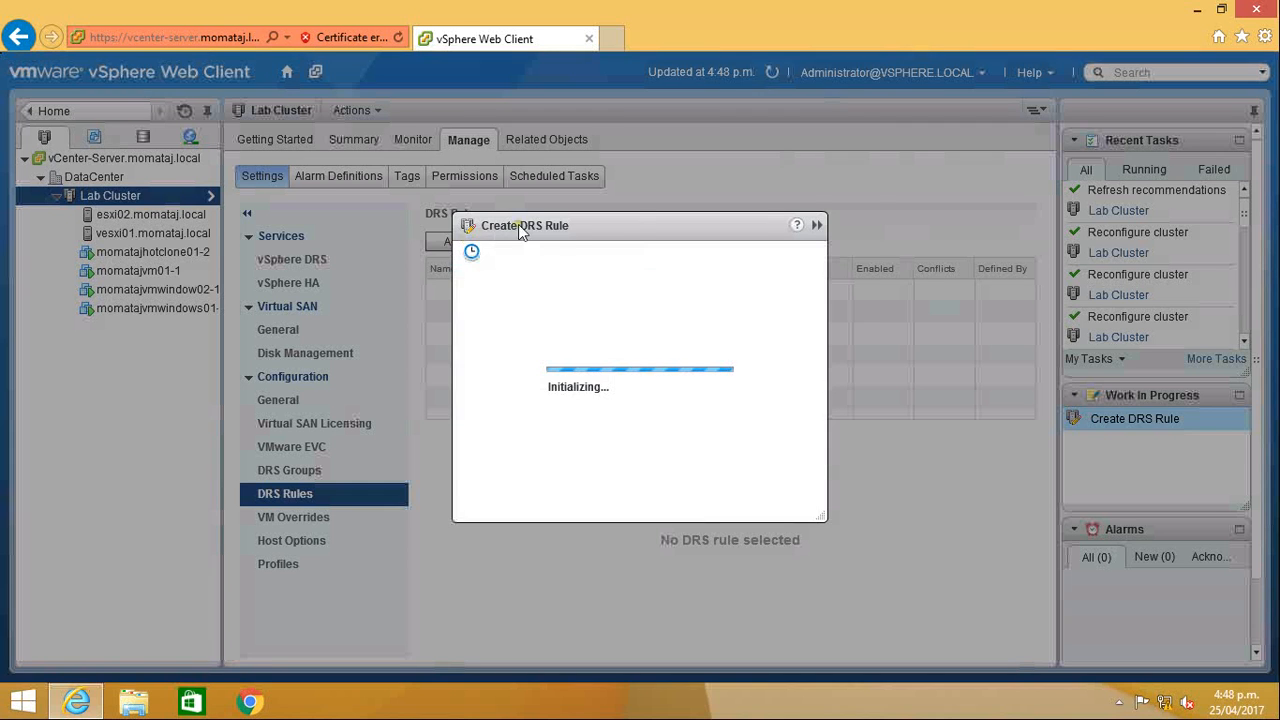
type("keep")
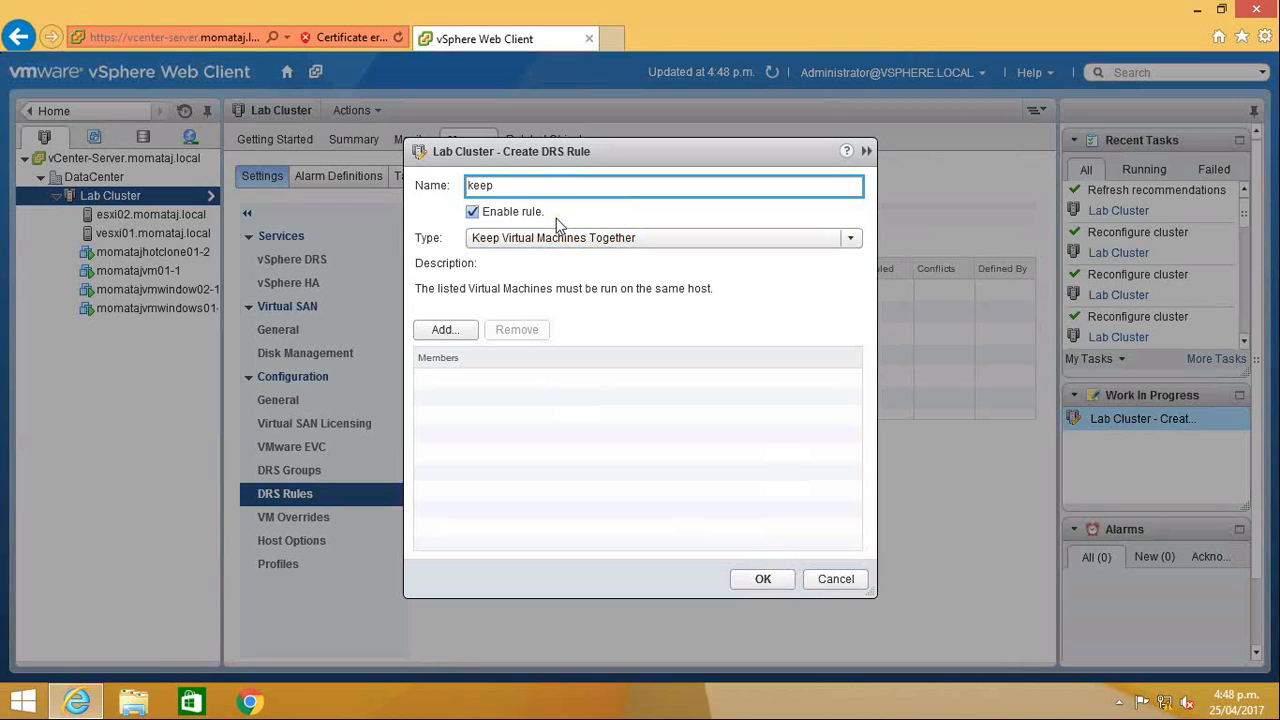
type(" VM  together")
Step: Add all four Lab Cluster virtual machines as members and create the enabled Keep Virtual Machines Together rule
left_click(445, 331)
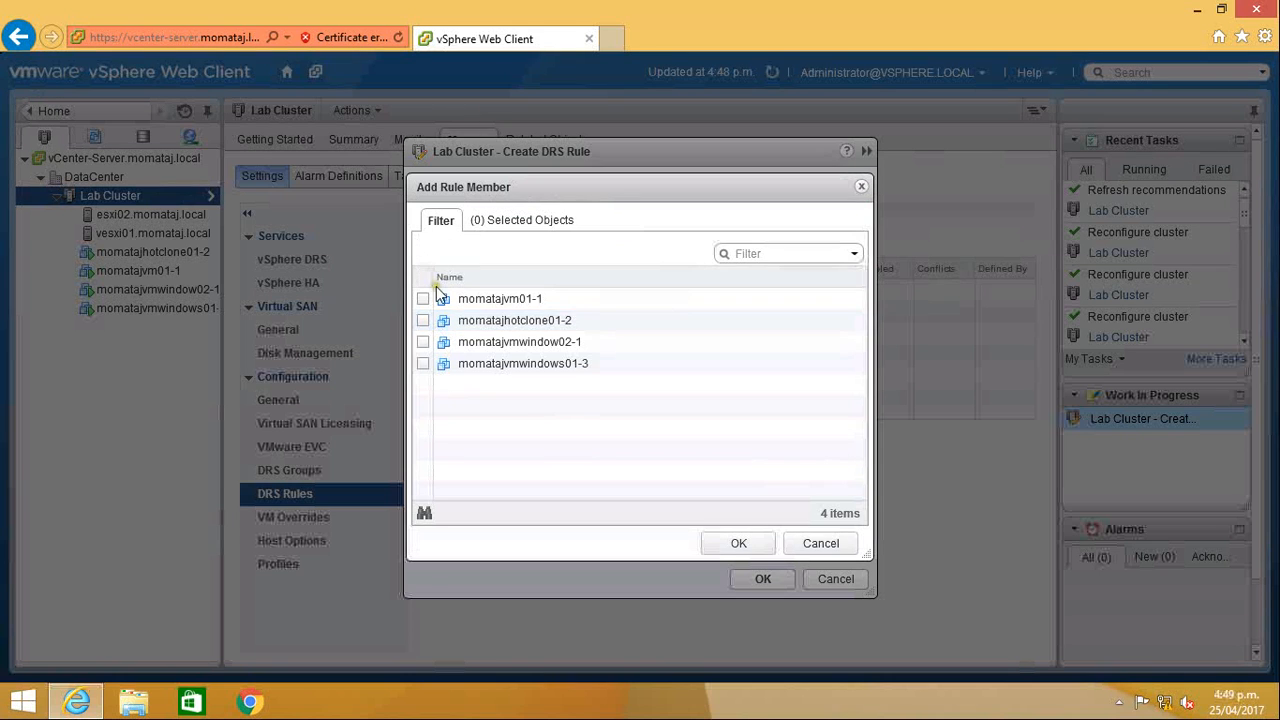
left_click(423, 299)
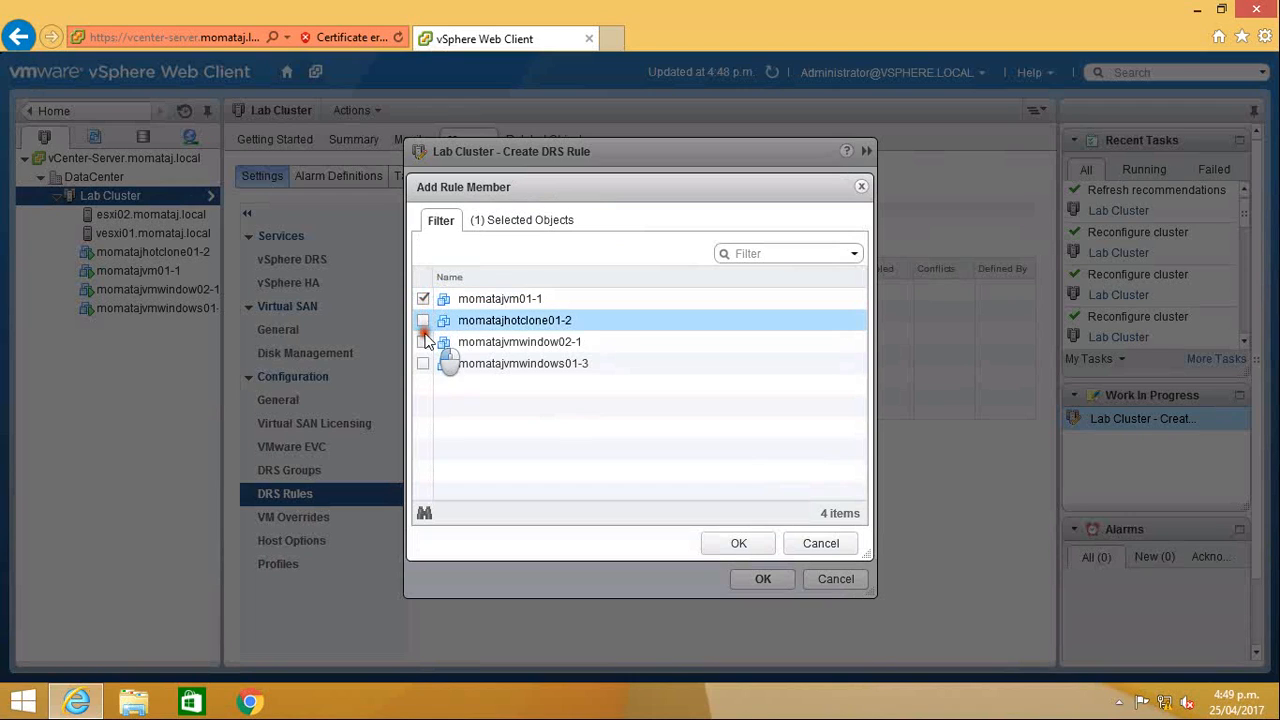
left_click(423, 320)
left_click(423, 342)
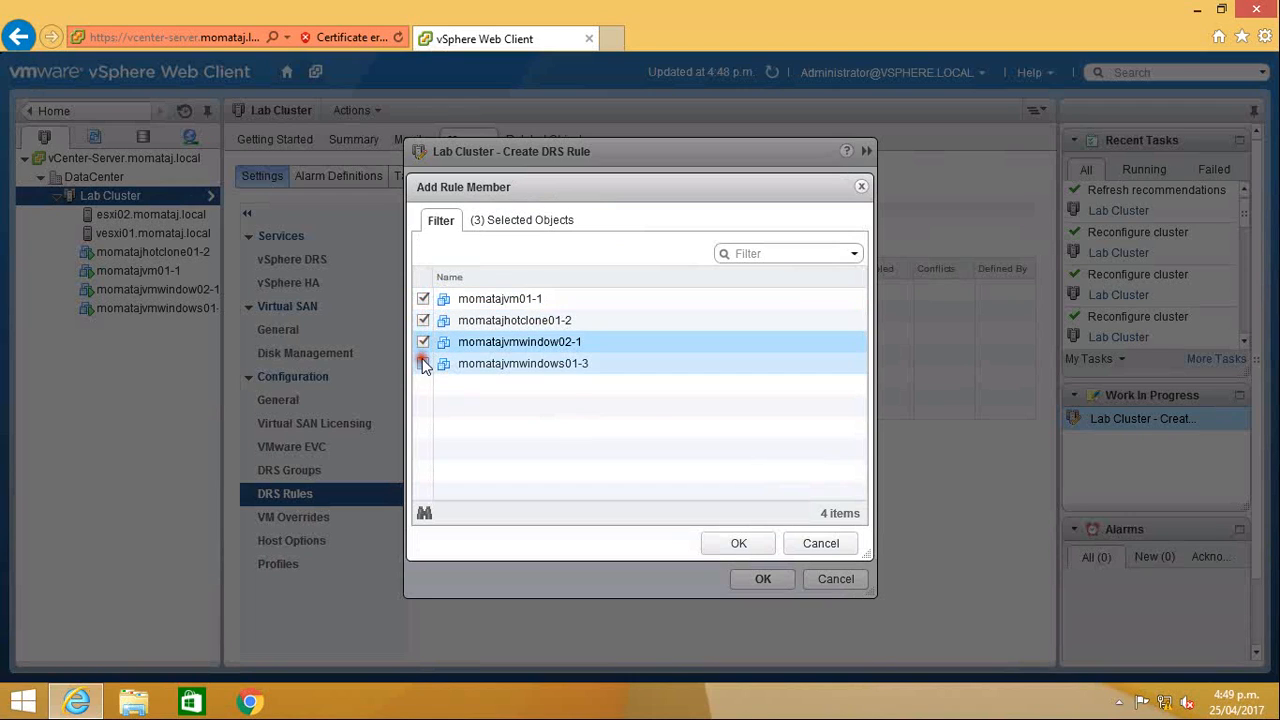
left_click(423, 363)
left_click(730, 546)
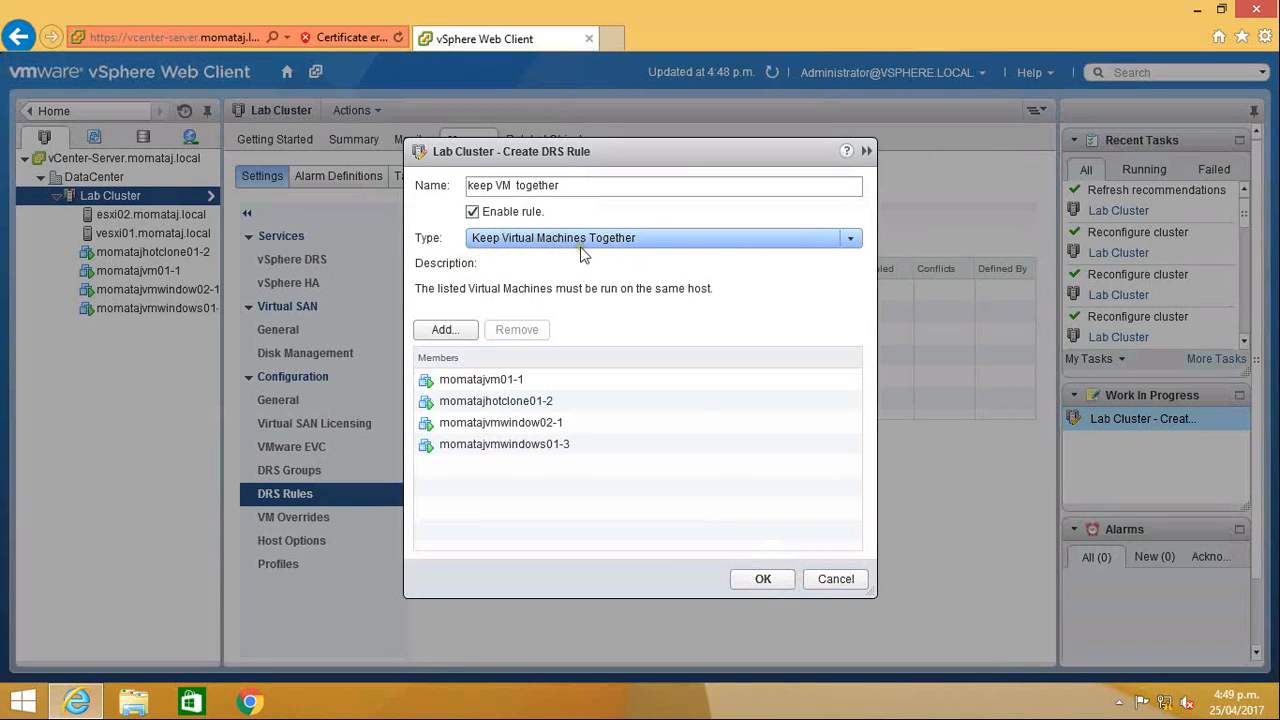
left_click(763, 580)
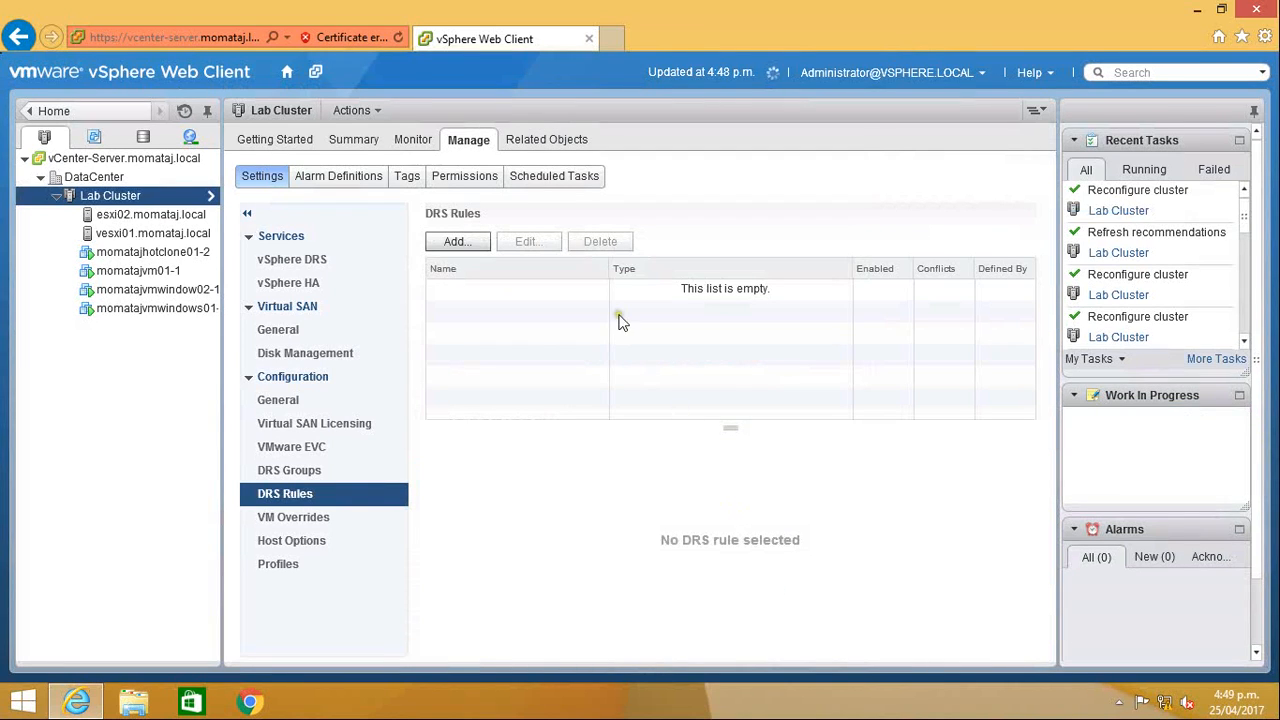
Step: Run DRS on Lab Cluster and apply the recommended affinity-rule migrations from vesxi01 to esxi02
left_click(410, 138)
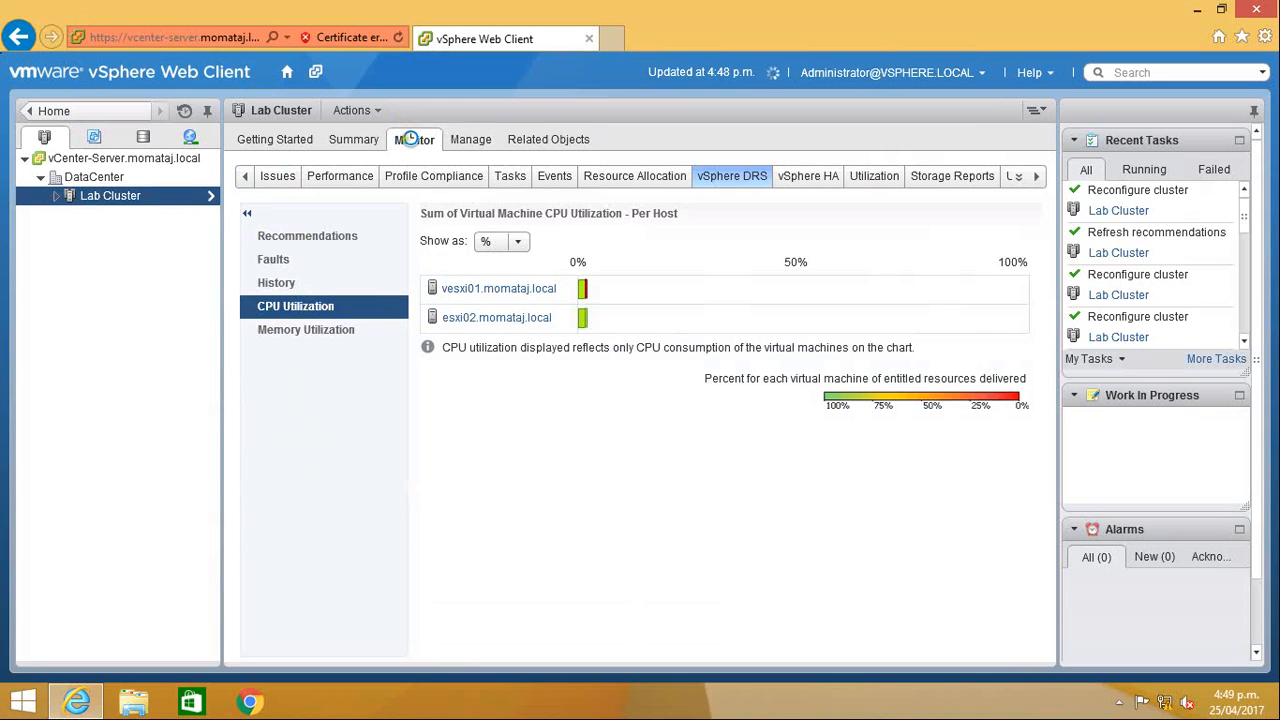
left_click(288, 237)
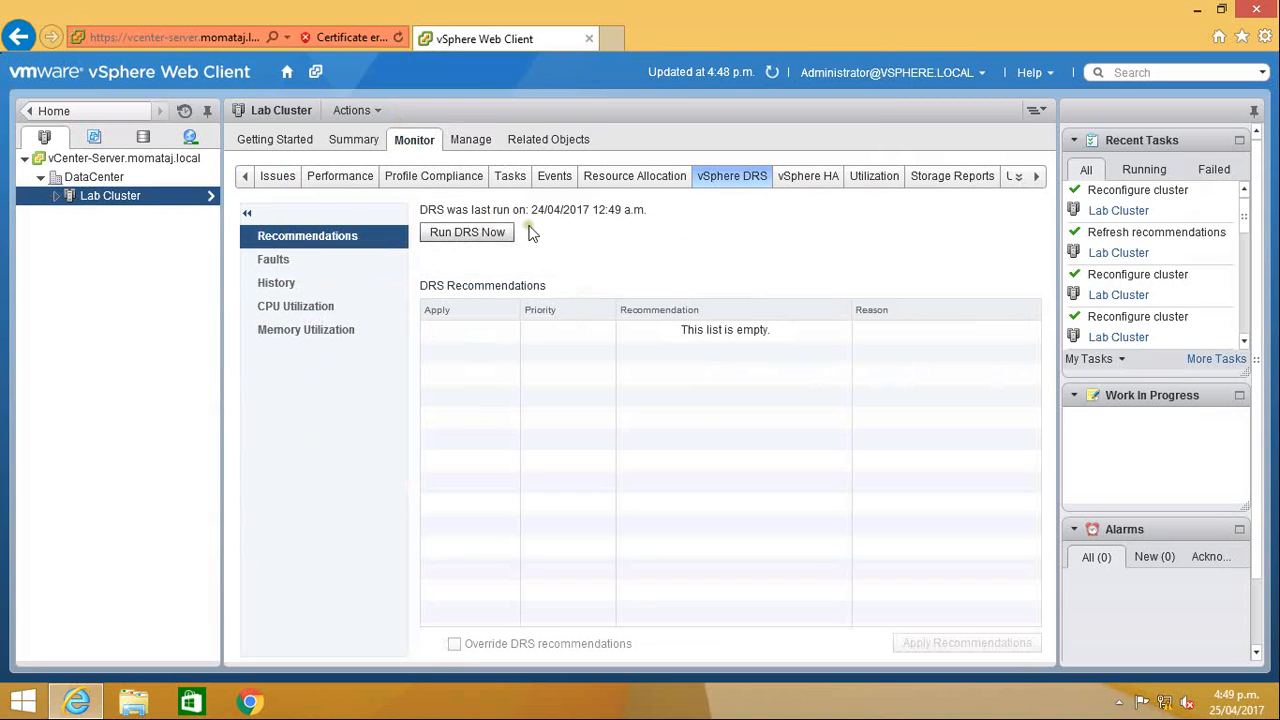
left_click(466, 234)
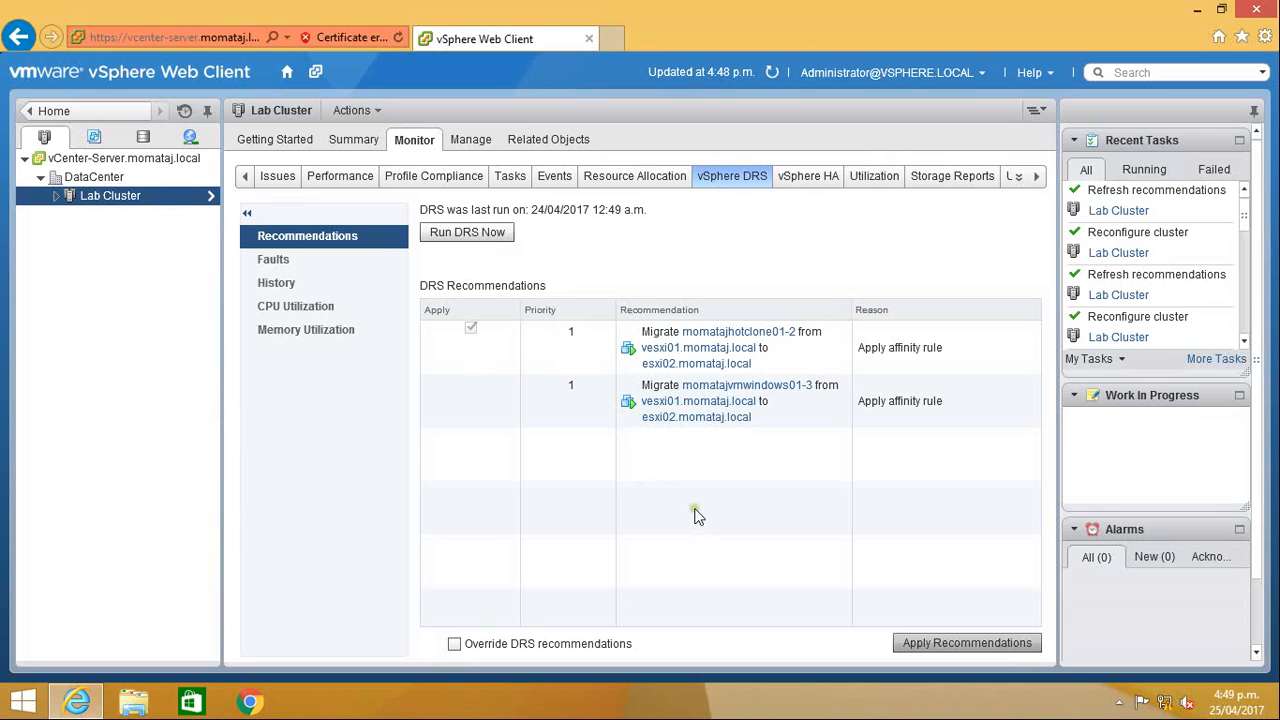
left_click(946, 646)
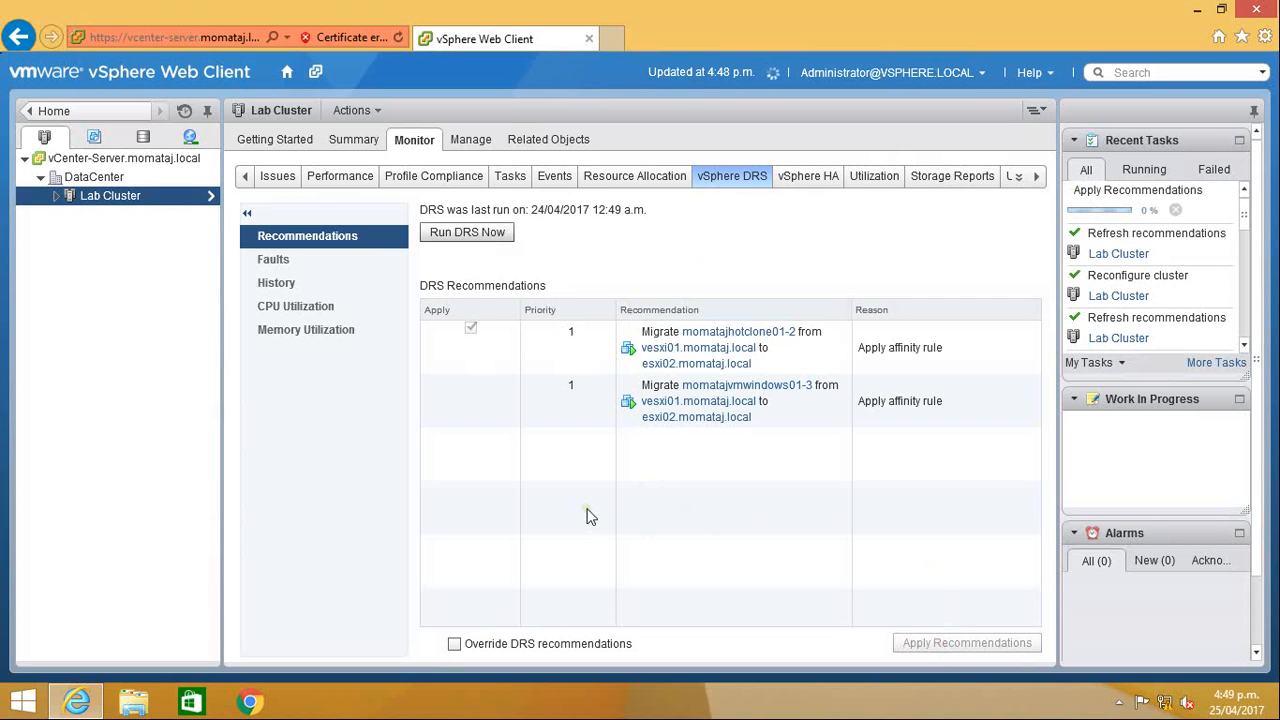
key("Escape")
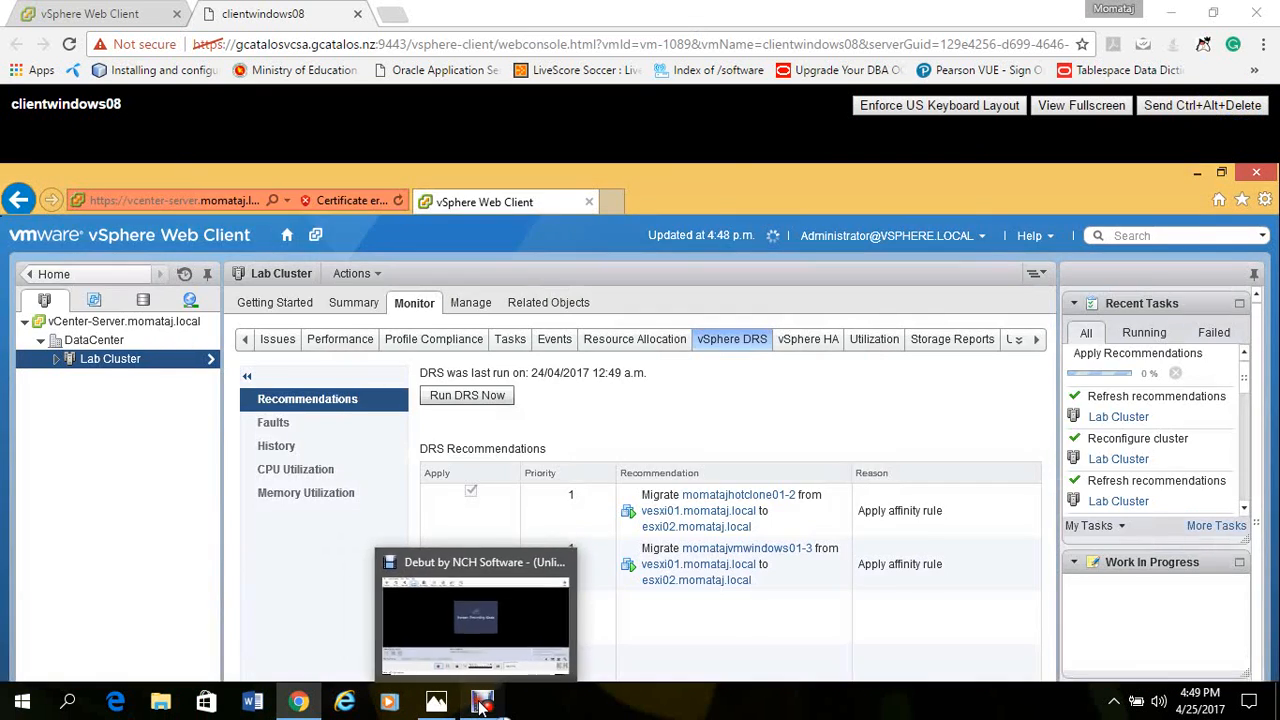
left_click(482, 703)
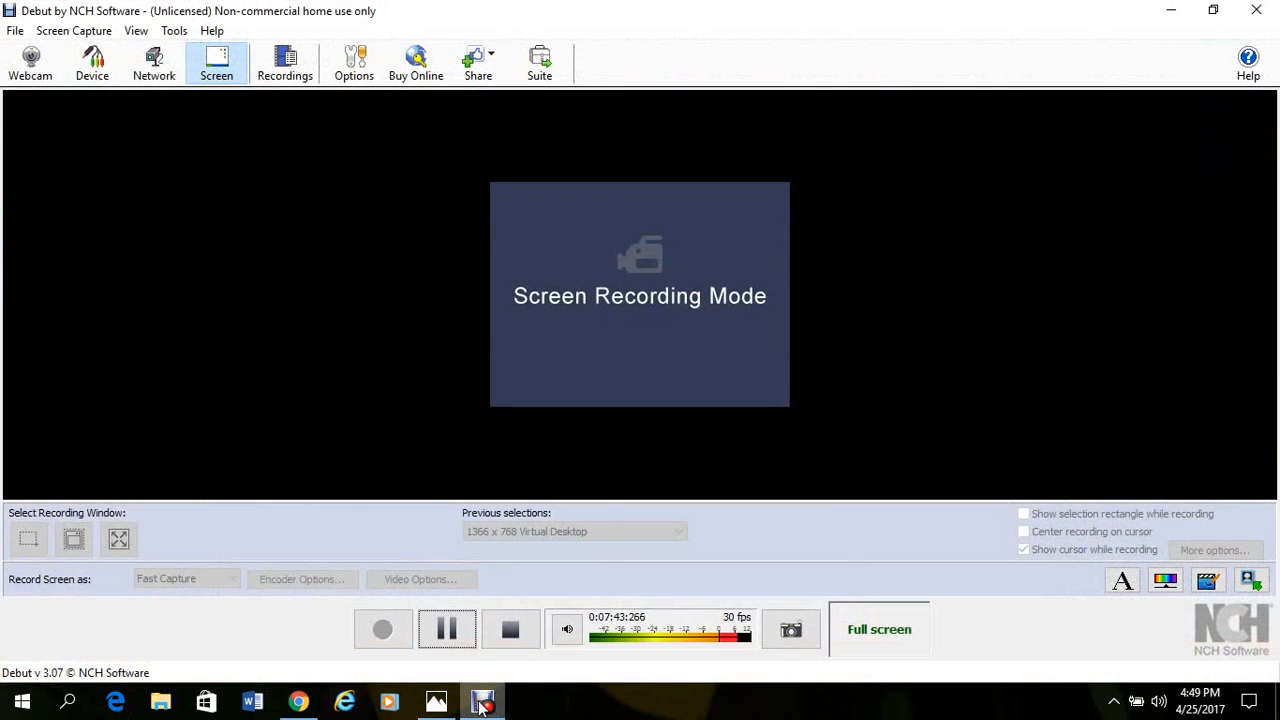
left_click(446, 627)
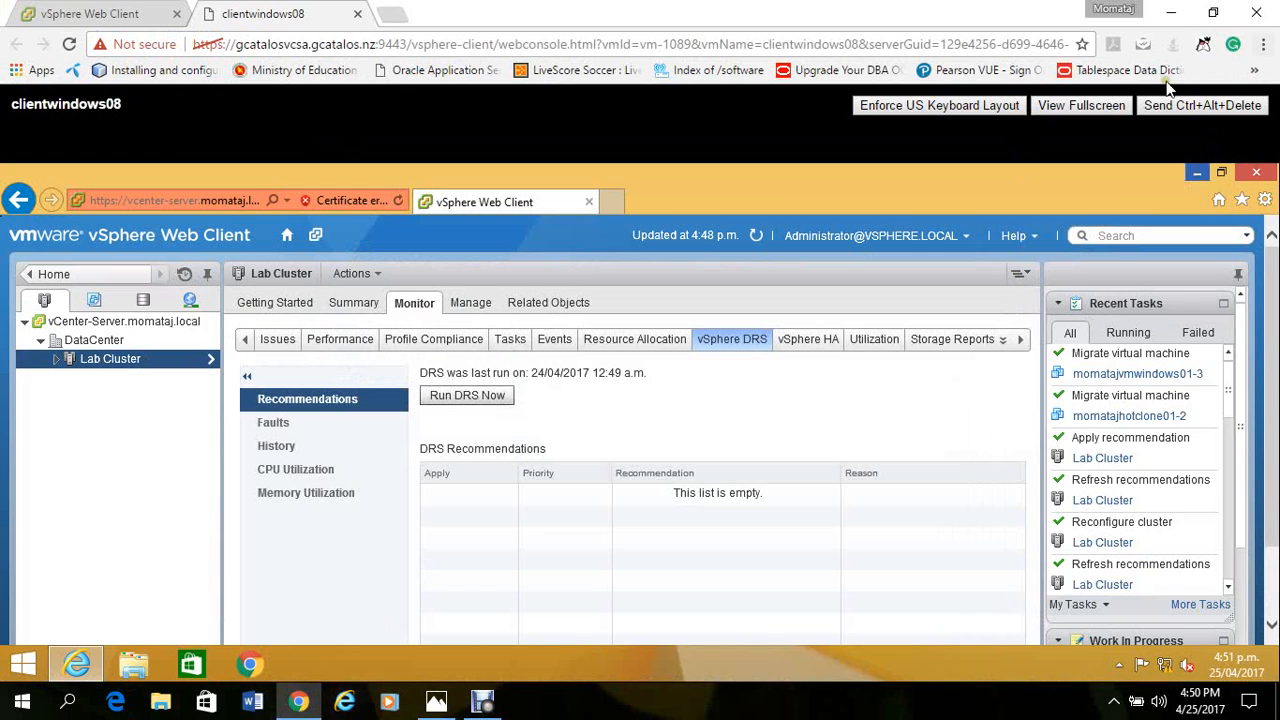
left_click(1120, 105)
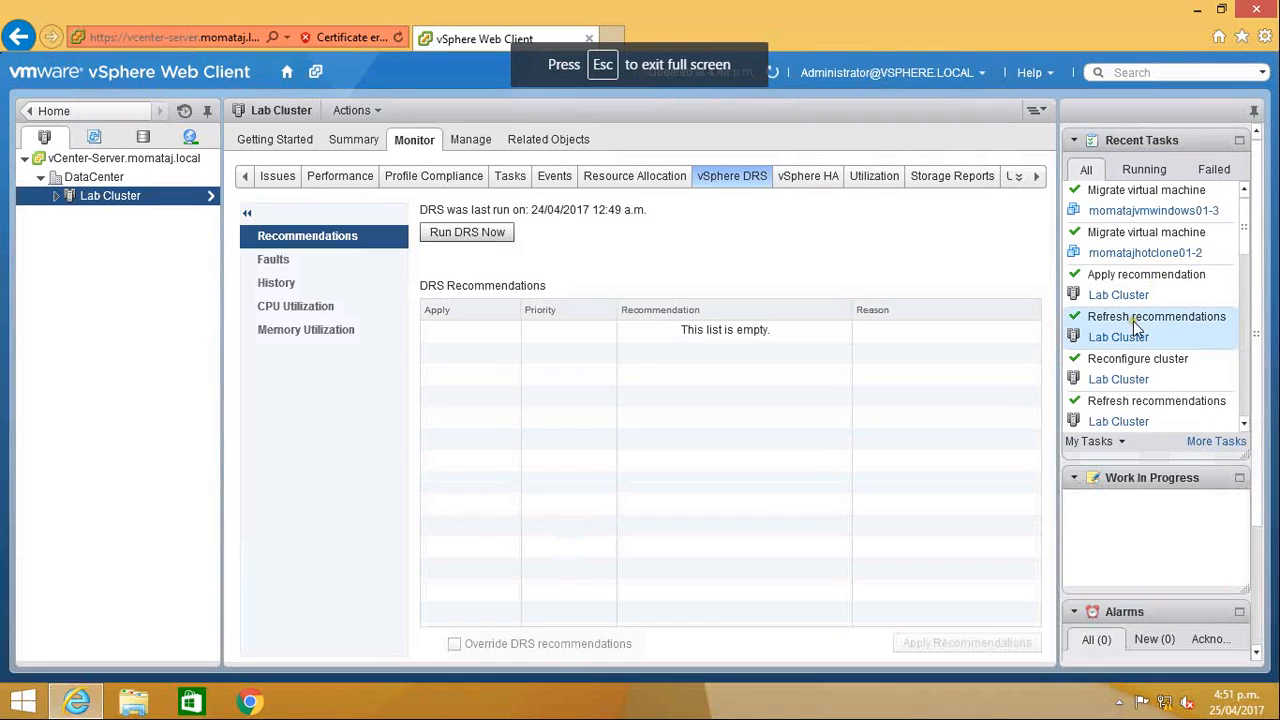
Step: Expand Lab Cluster and check which virtual machines are placed on hosts esxi02 and vesxi01
left_click(56, 198)
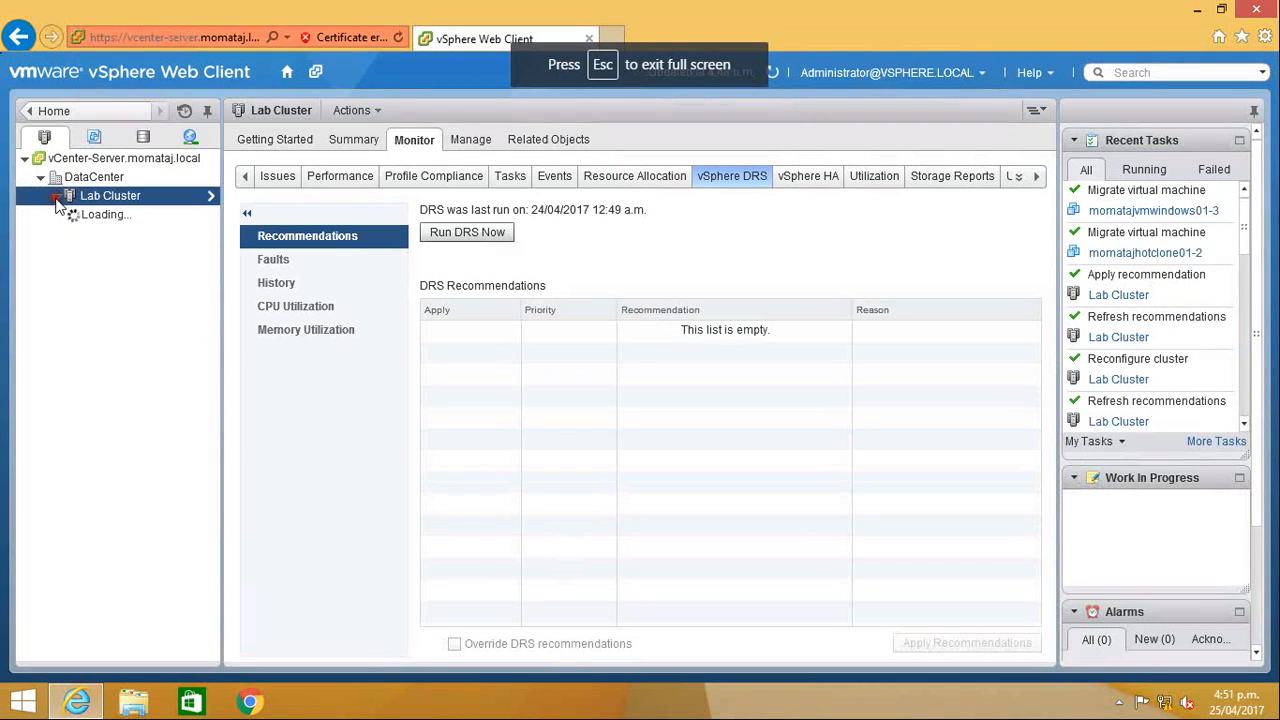
left_click(122, 218)
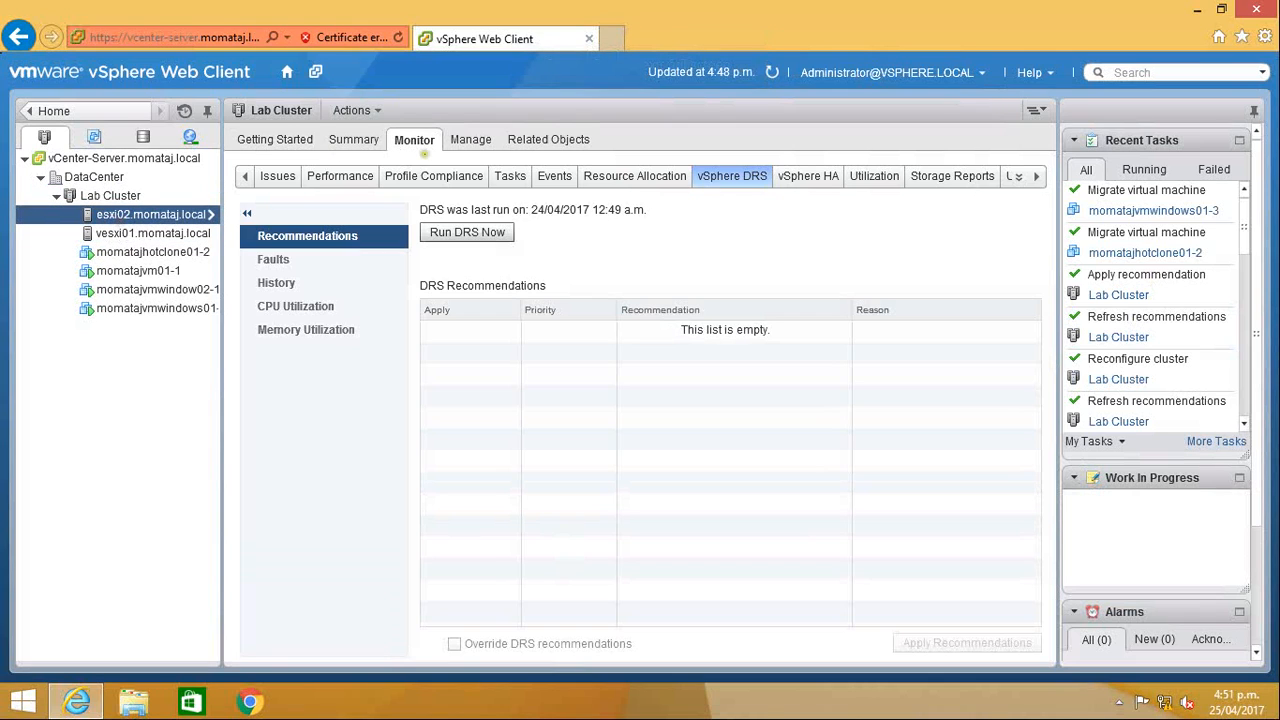
left_click(549, 136)
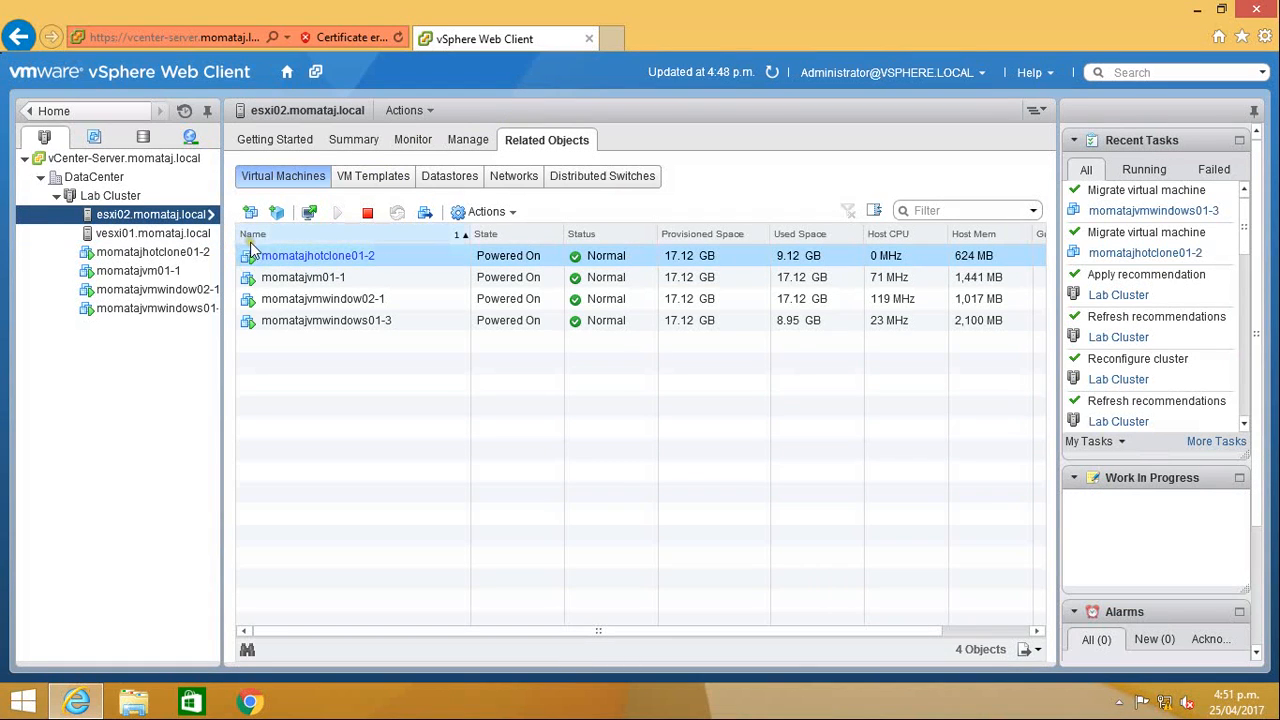
left_click(270, 321, "ctrl")
left_click(143, 232)
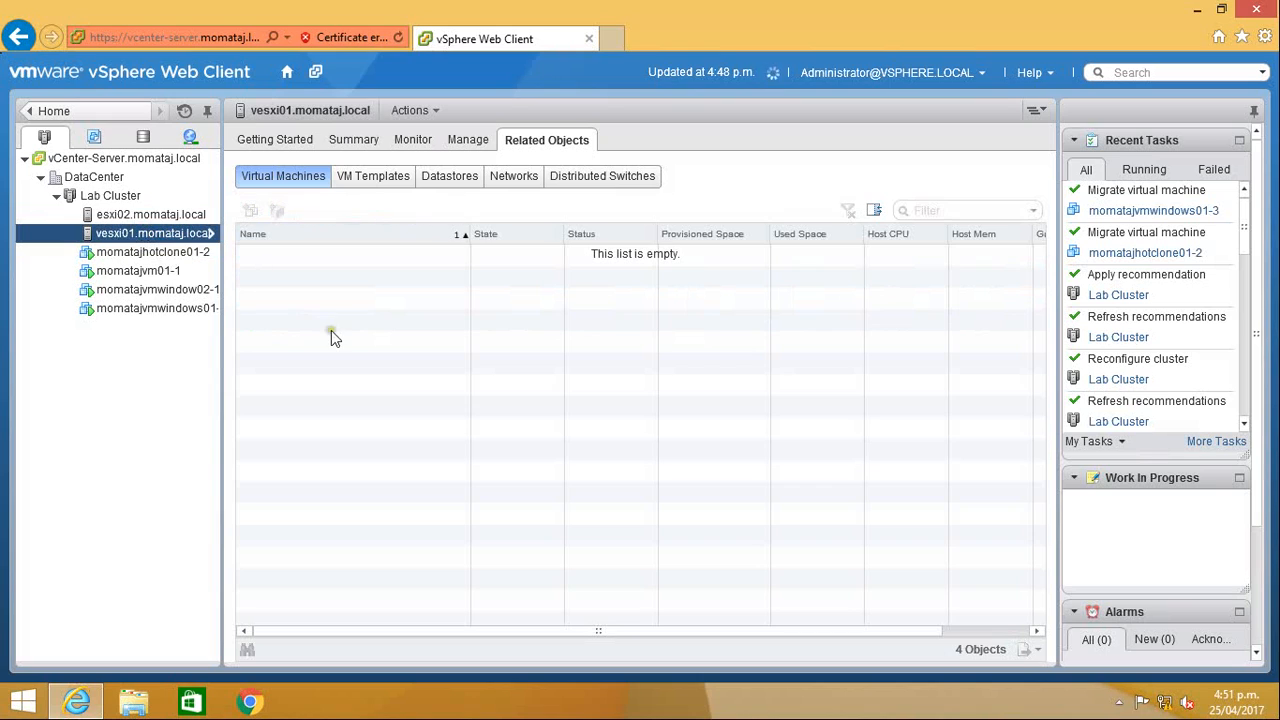
left_click(145, 218)
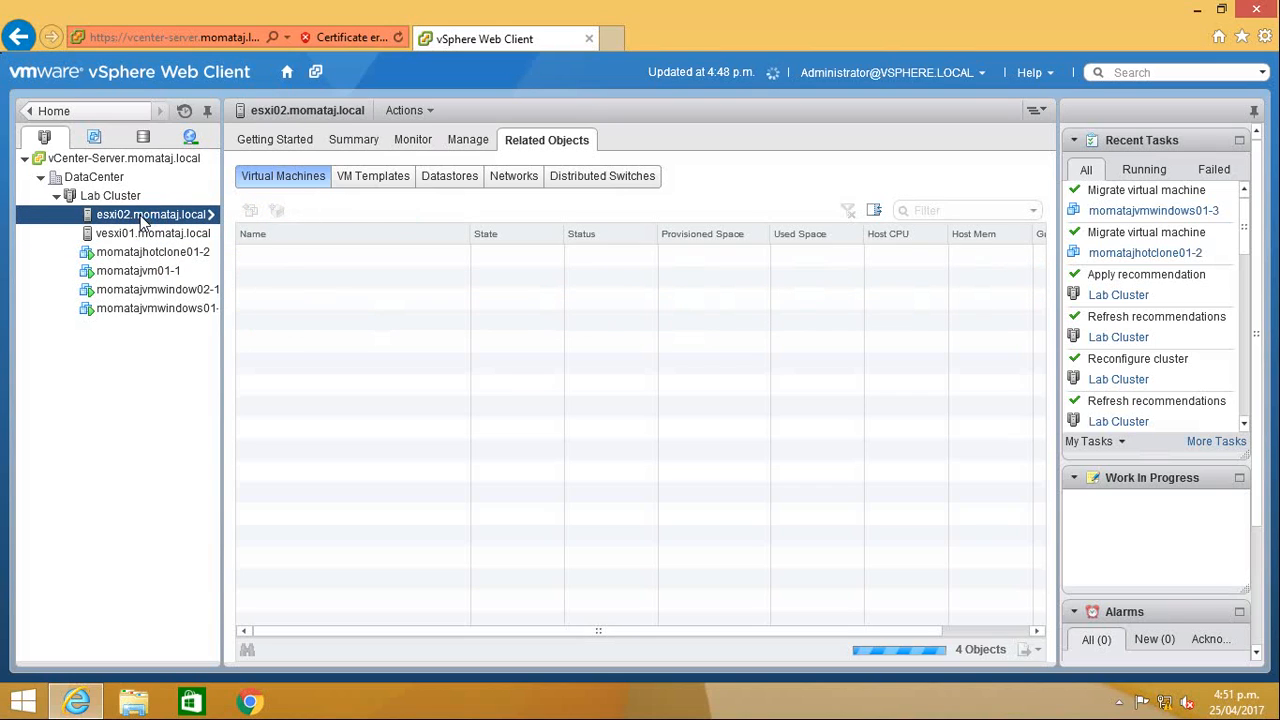
Step: Disable the "keep VM together" DRS rule in Lab Cluster's settings
left_click(144, 199)
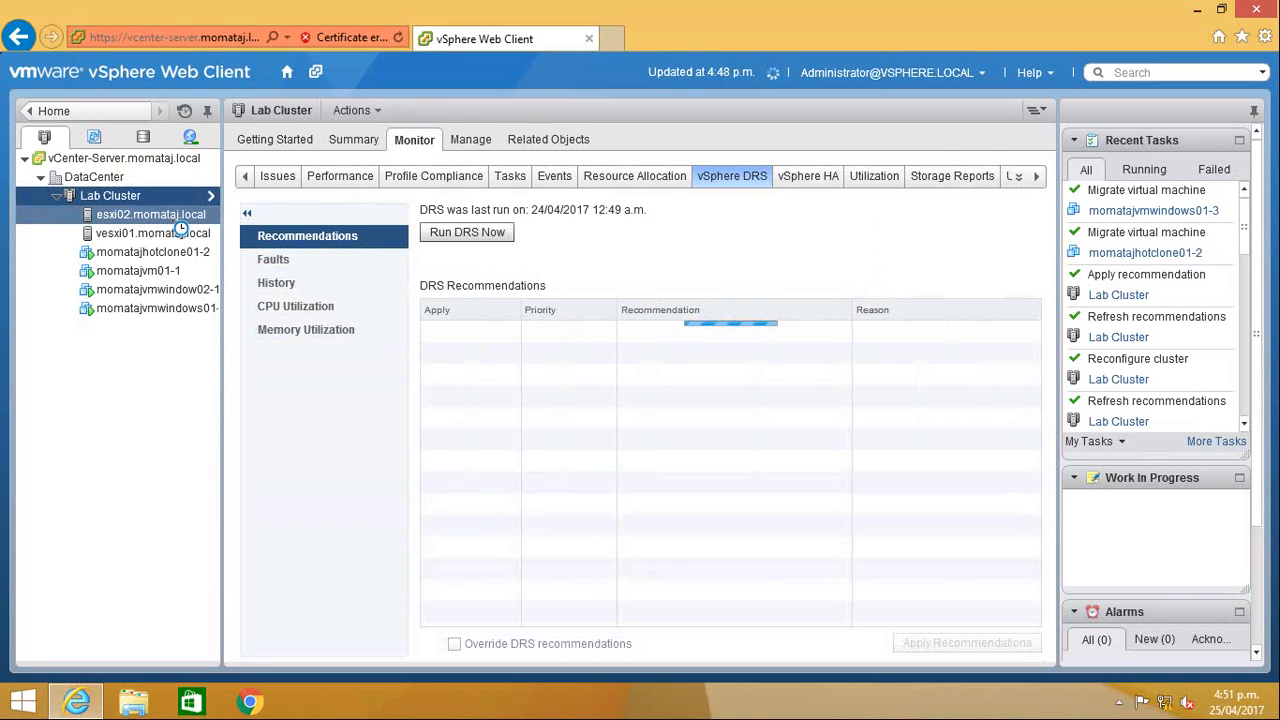
right_click(132, 197)
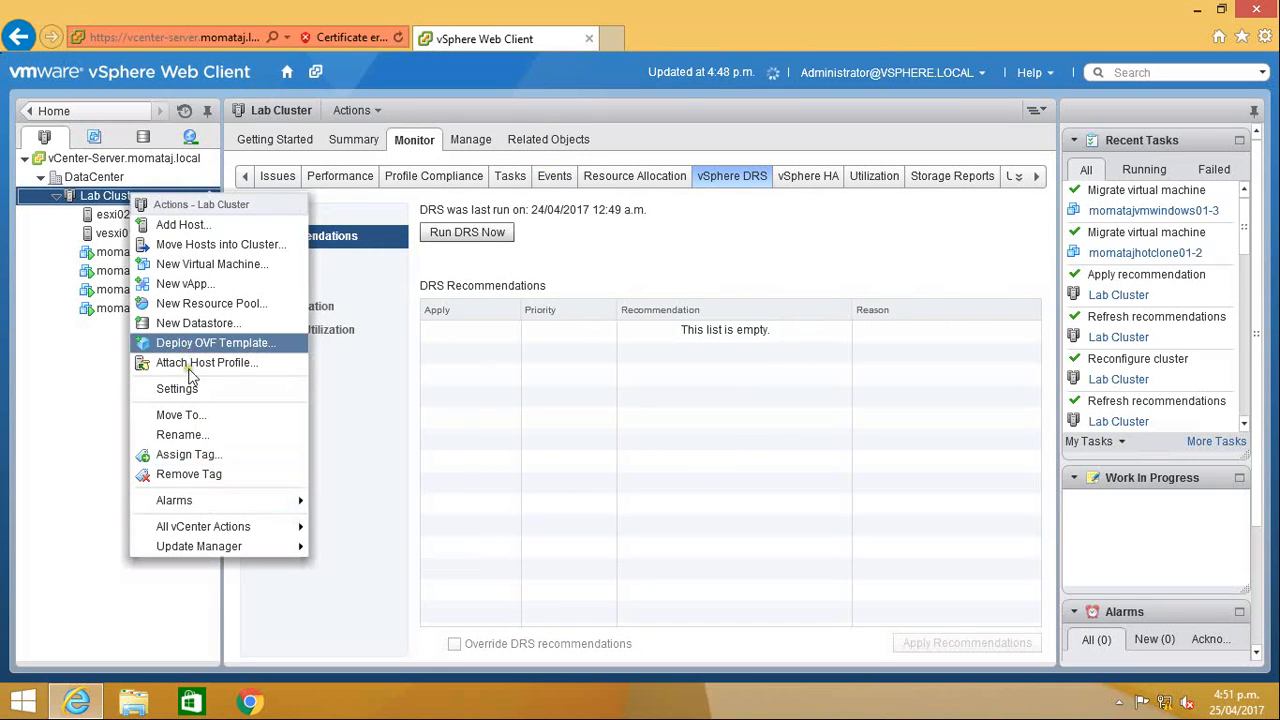
left_click(197, 391)
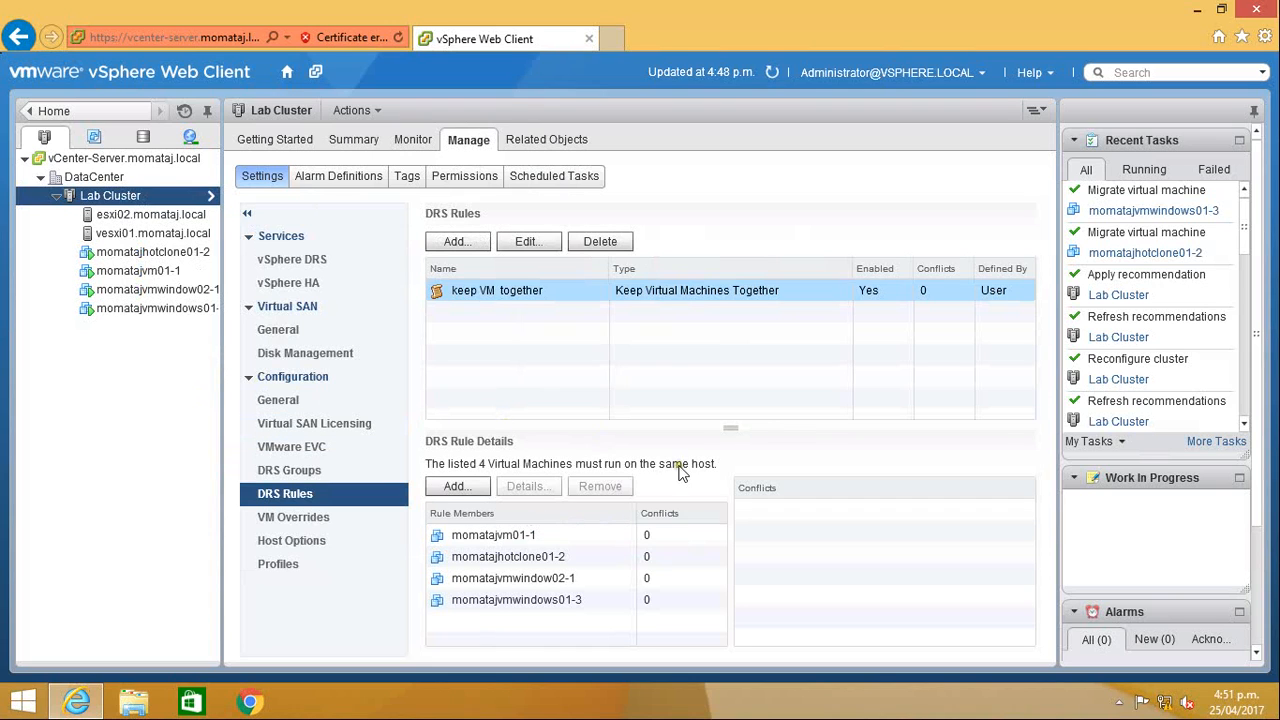
left_click(522, 242)
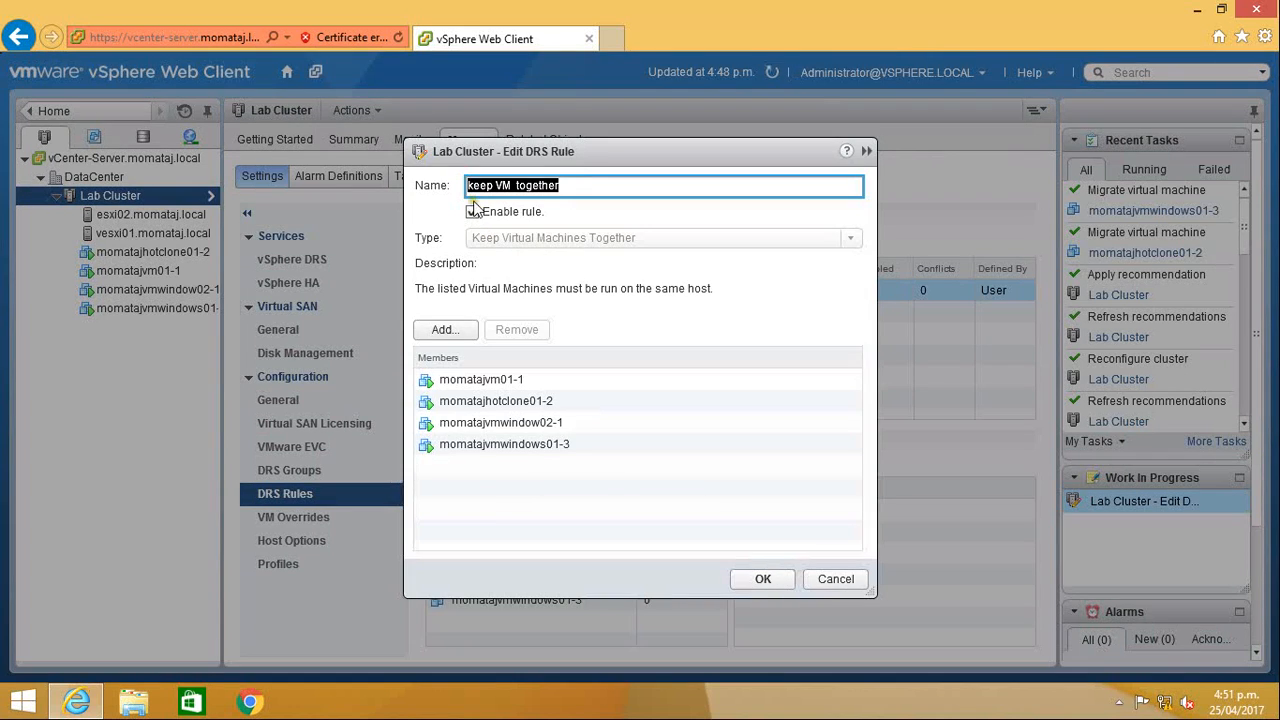
left_click(473, 212)
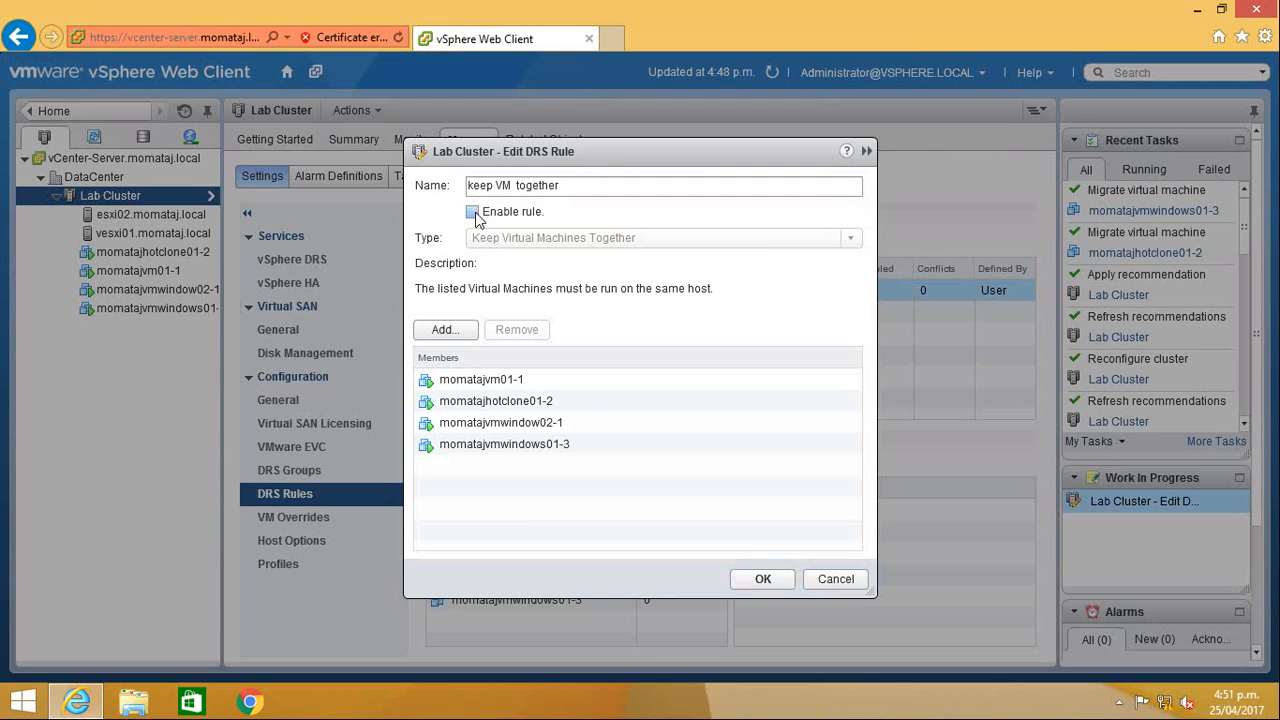
left_click(750, 578)
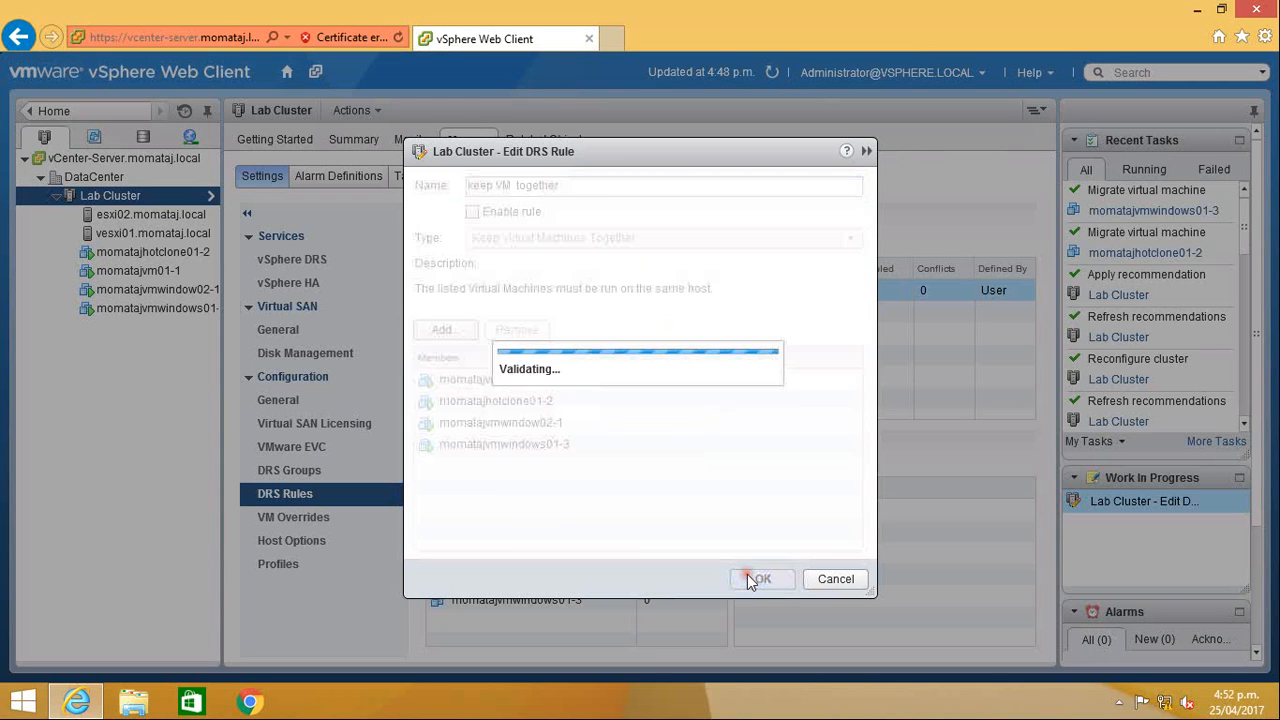
Step: Start a new Lab Cluster DRS rule named "seperate VM" with the type Separate Virtual Machines
left_click(88, 198)
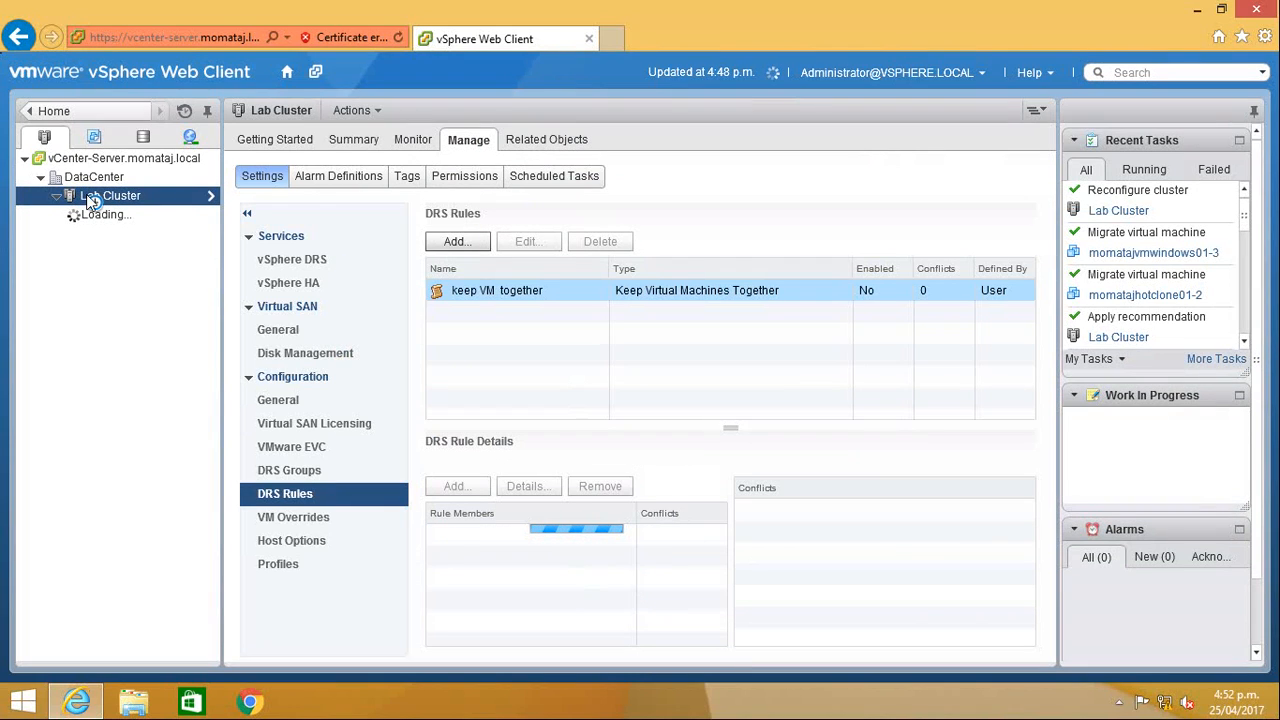
right_click(90, 198)
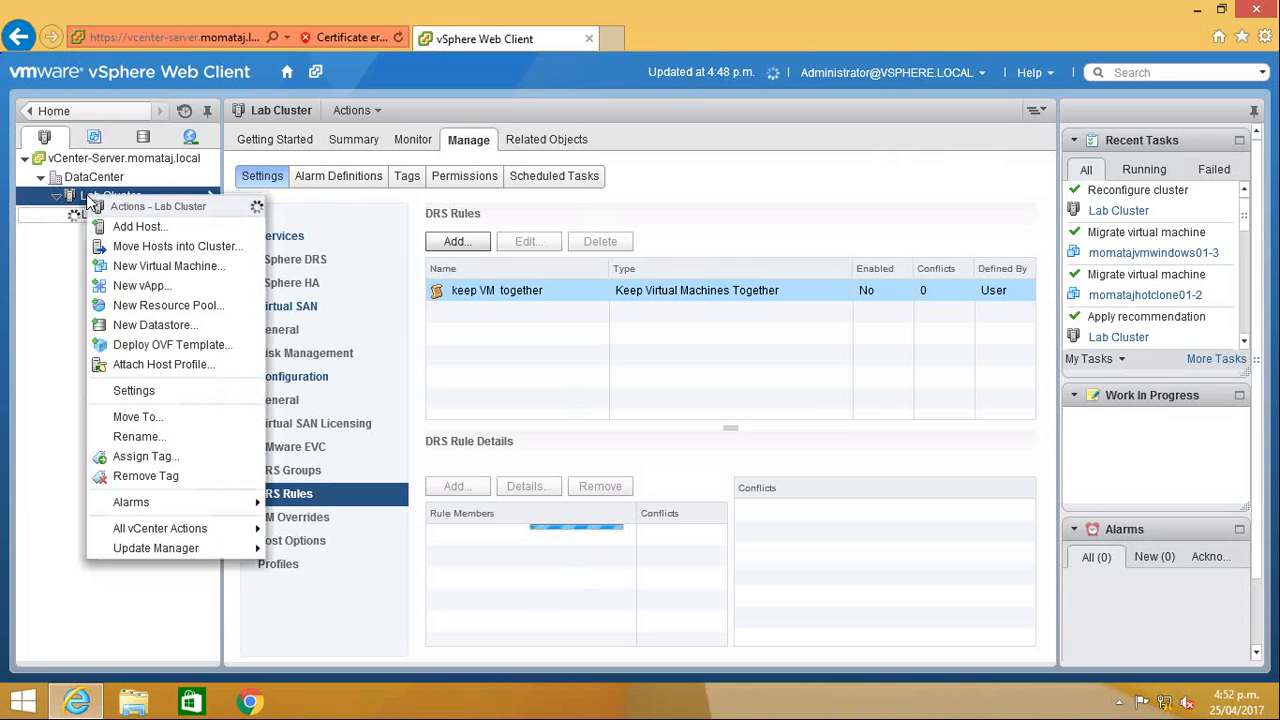
left_click(138, 391)
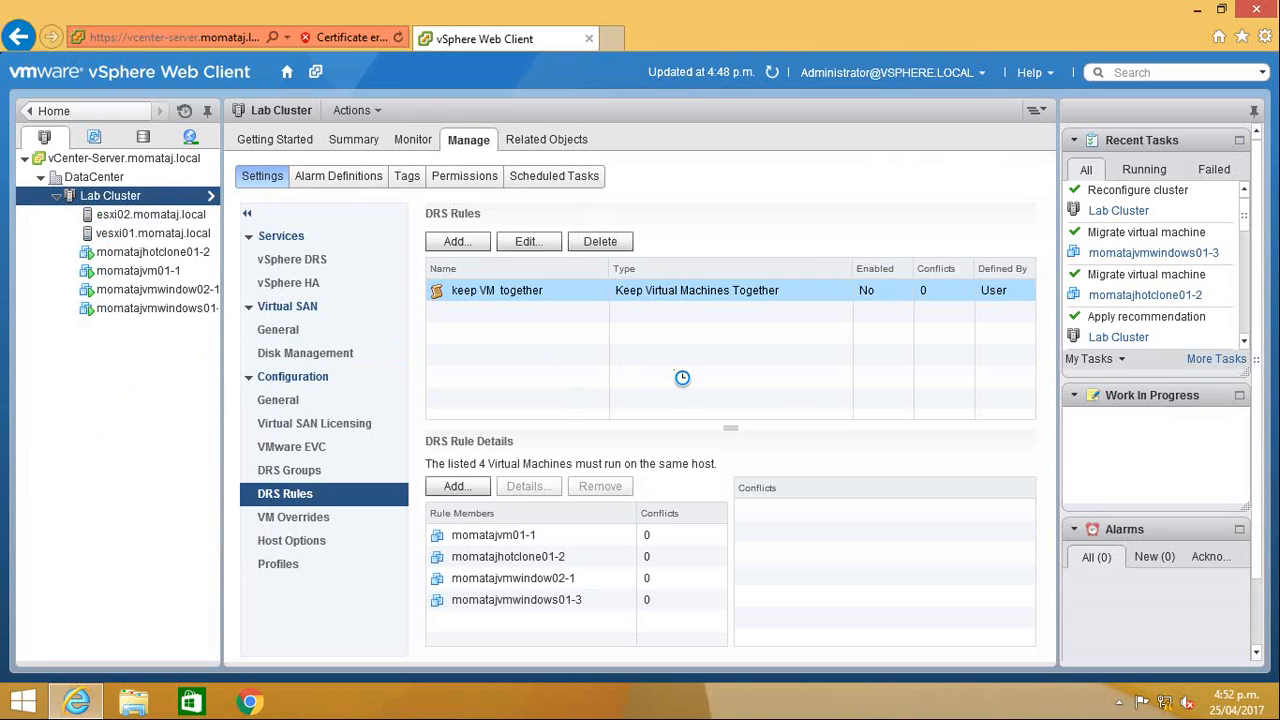
left_click(455, 243)
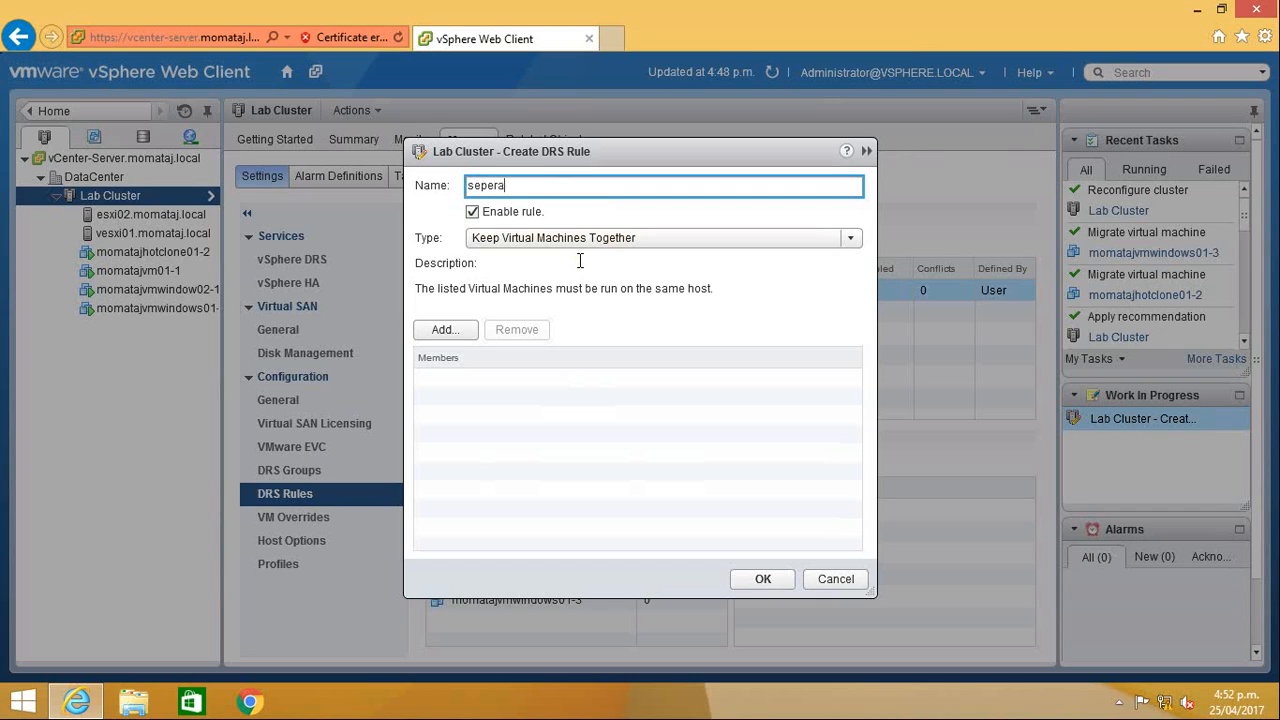
left_click(657, 241)
left_click(634, 281)
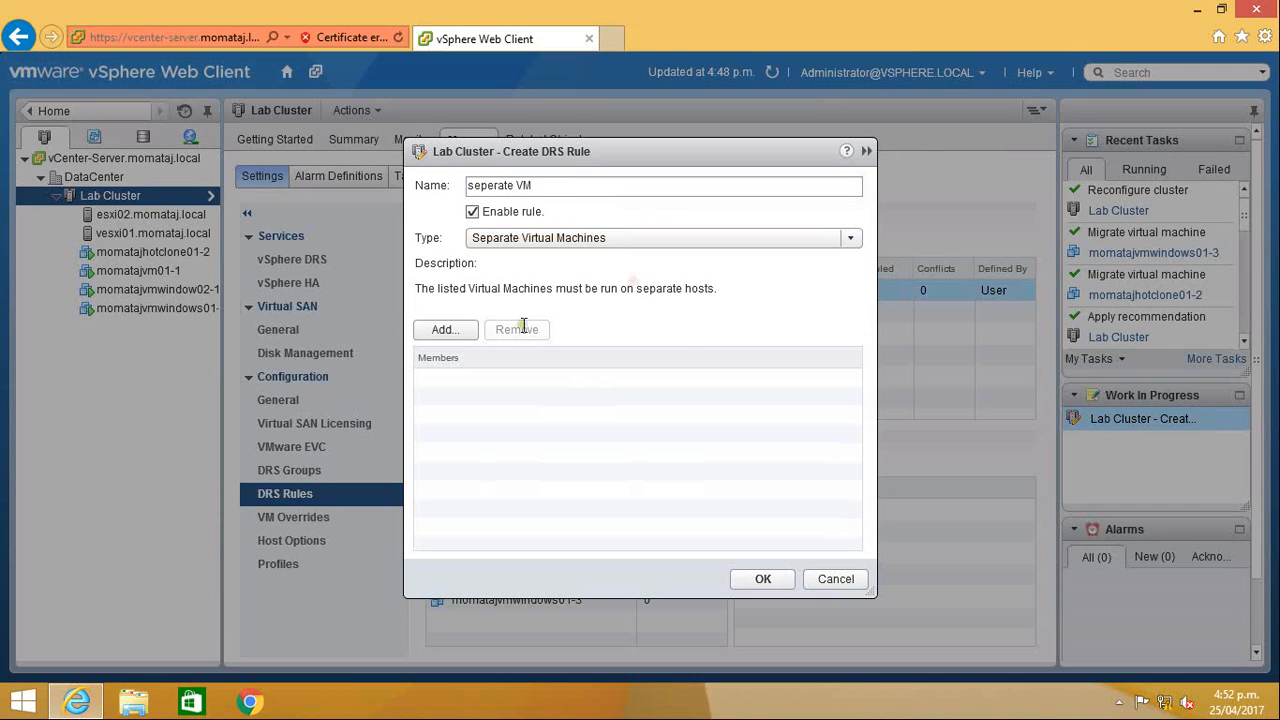
Step: Add all four Lab Cluster virtual machines as rule members and create the enabled separation rule
left_click(466, 332)
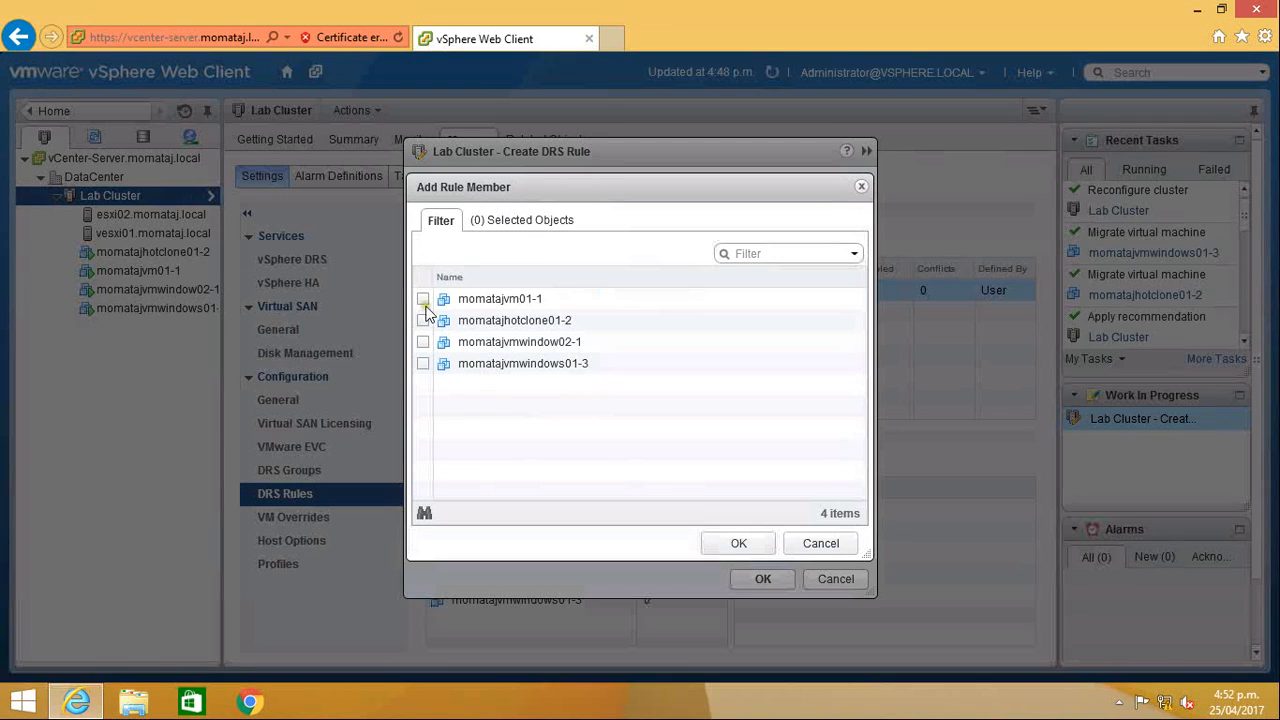
left_click(423, 321)
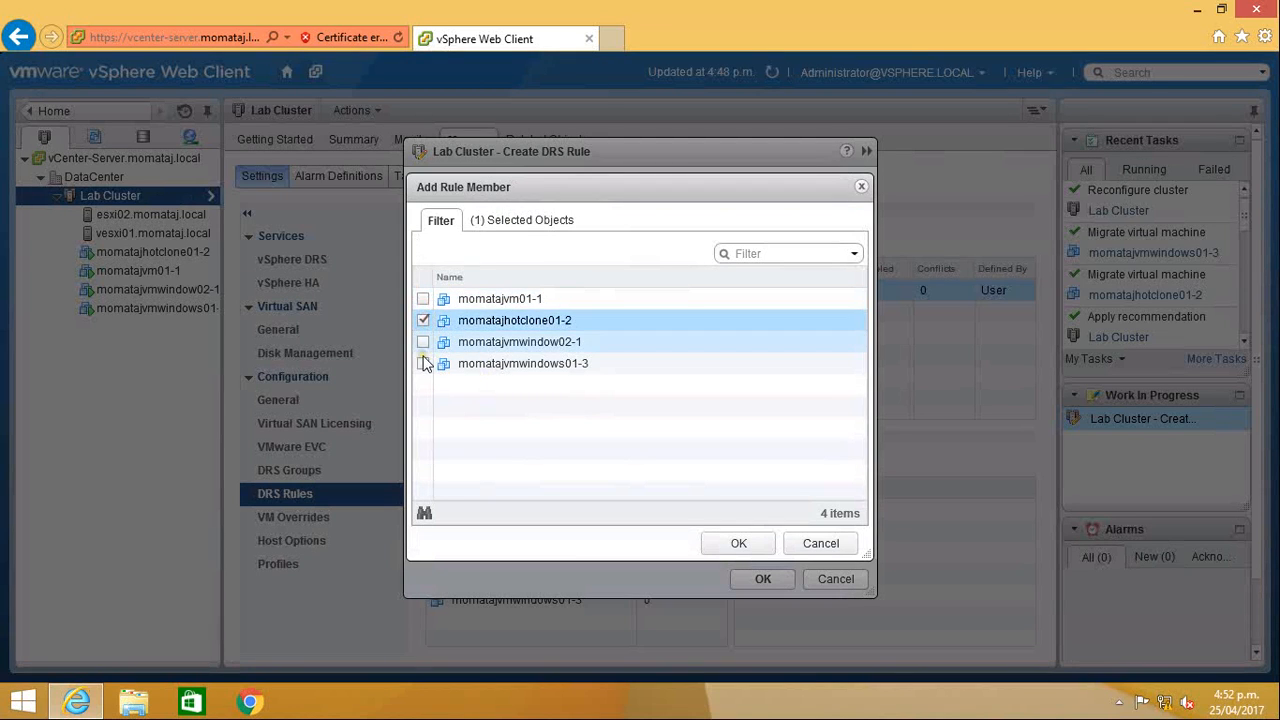
left_click(421, 341)
left_click(422, 360)
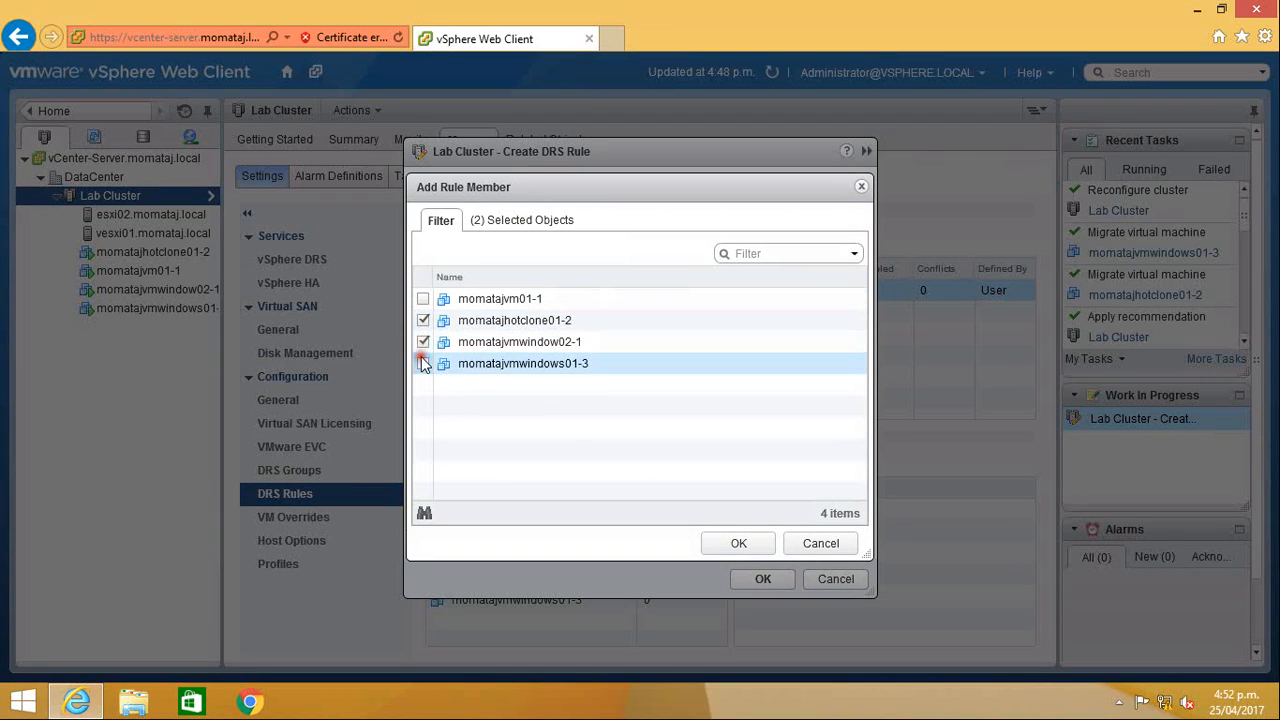
left_click(423, 299)
left_click(427, 364)
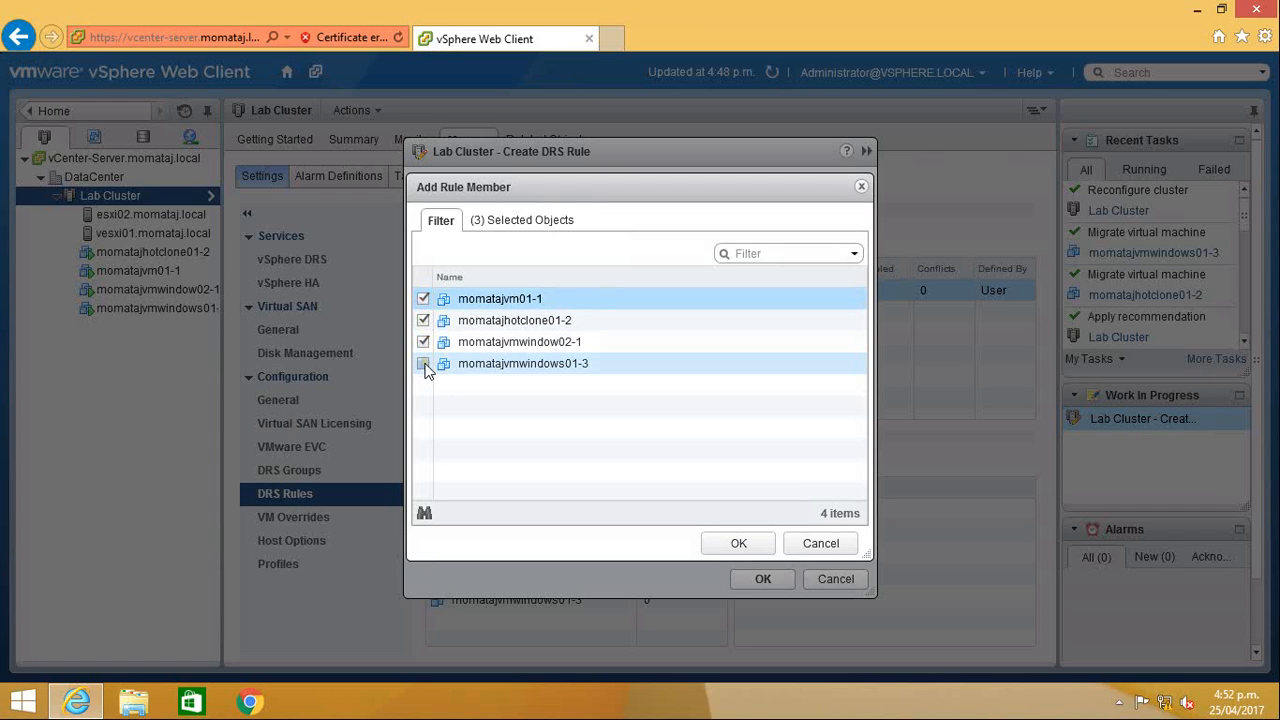
left_click(423, 364)
left_click(739, 543)
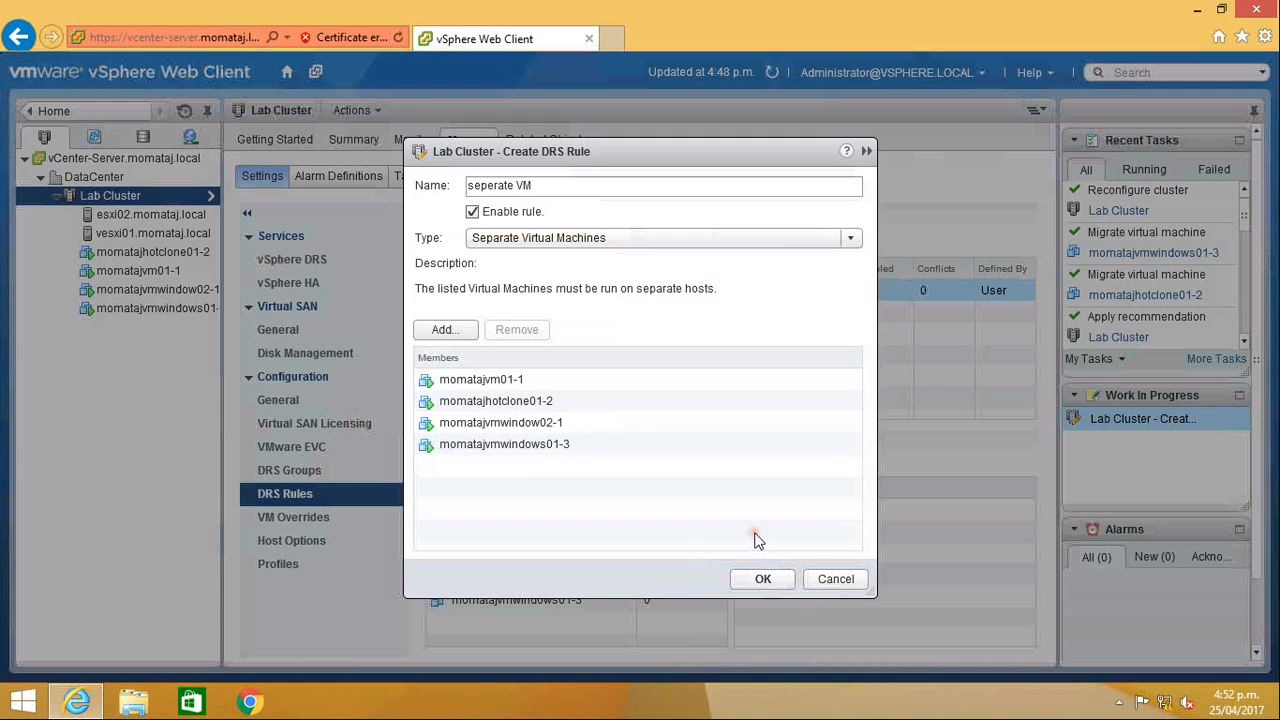
left_click(761, 580)
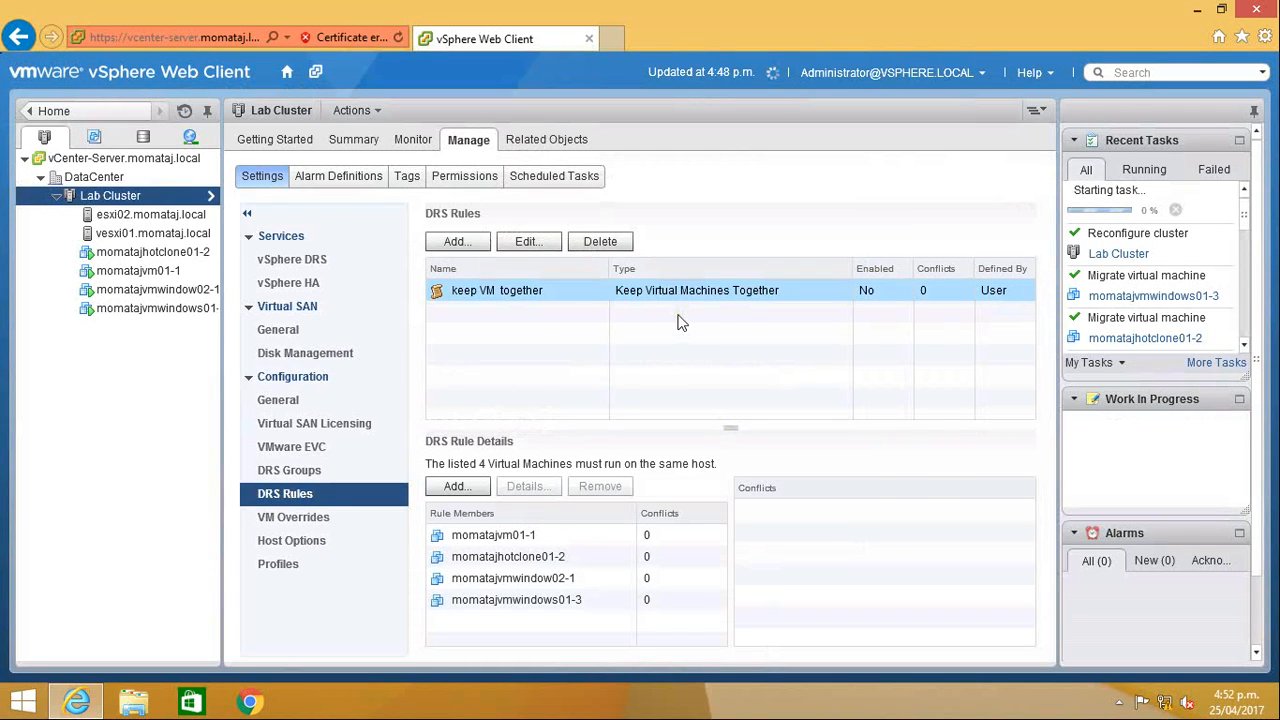
Step: Run DRS on Lab Cluster and apply the recommended anti-affinity migration from esxi02 to vesxi01
left_click(424, 135)
left_click(470, 232)
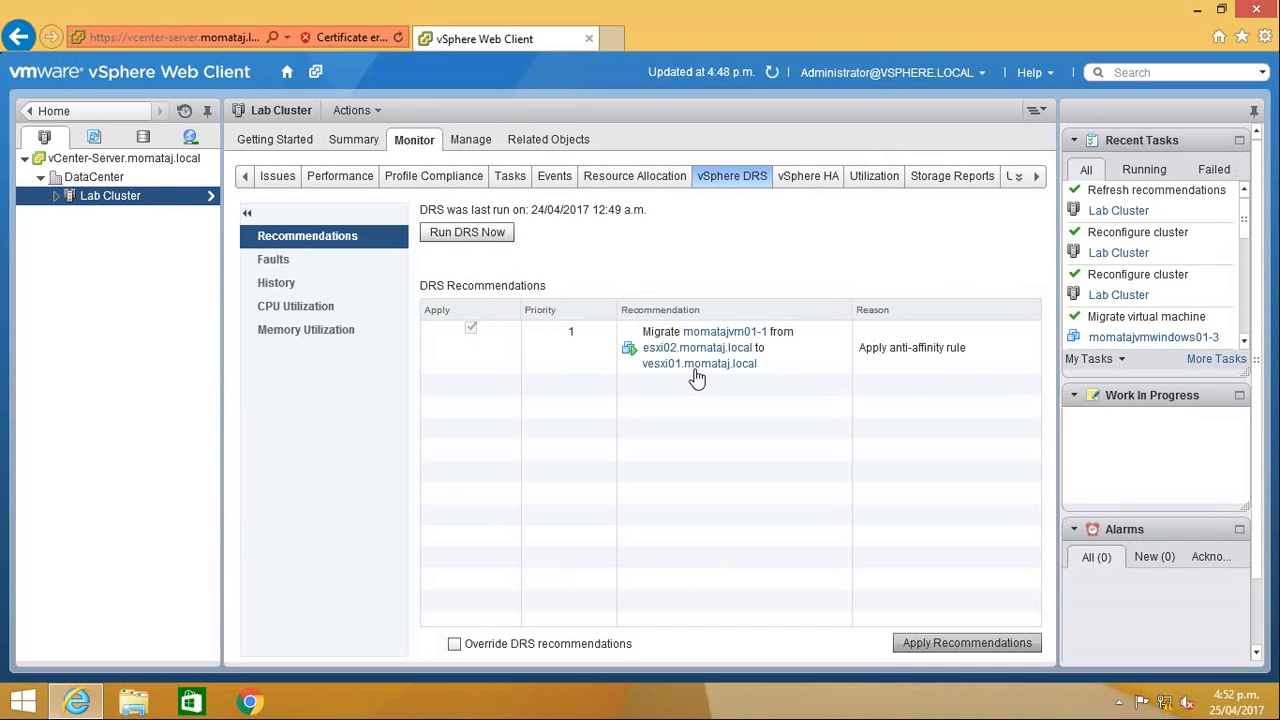
left_click(930, 643)
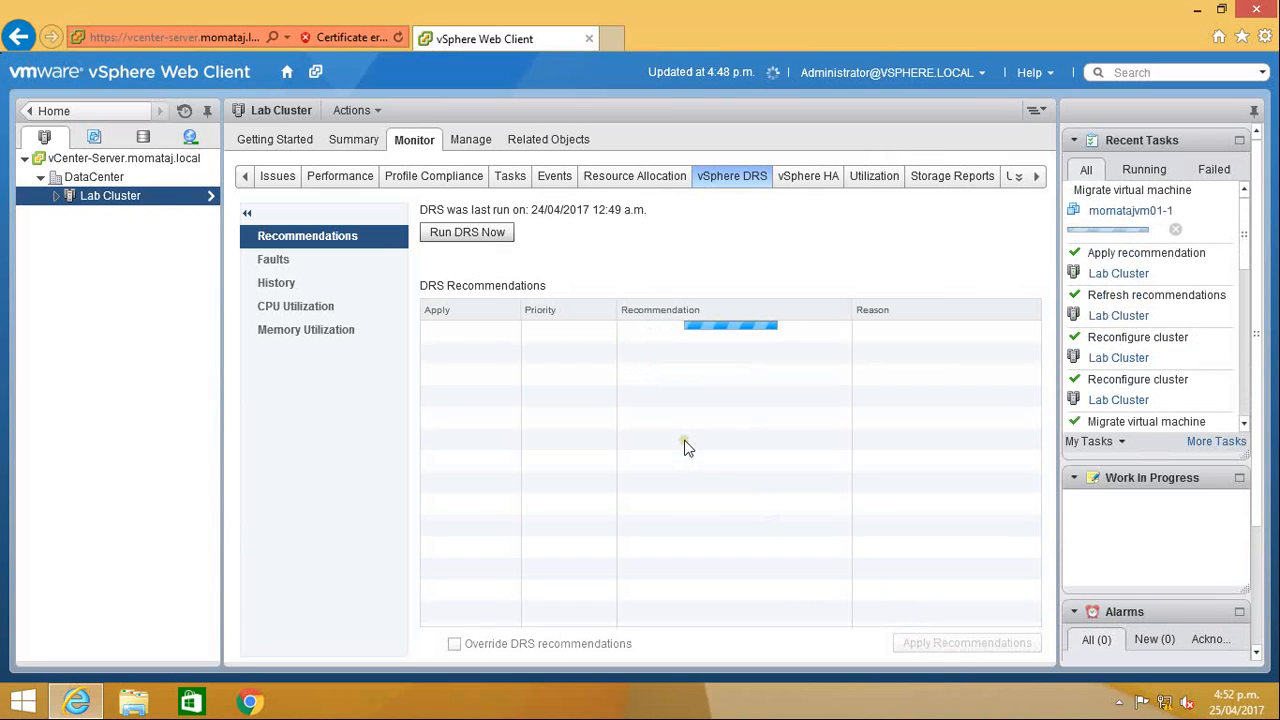
key("Escape")
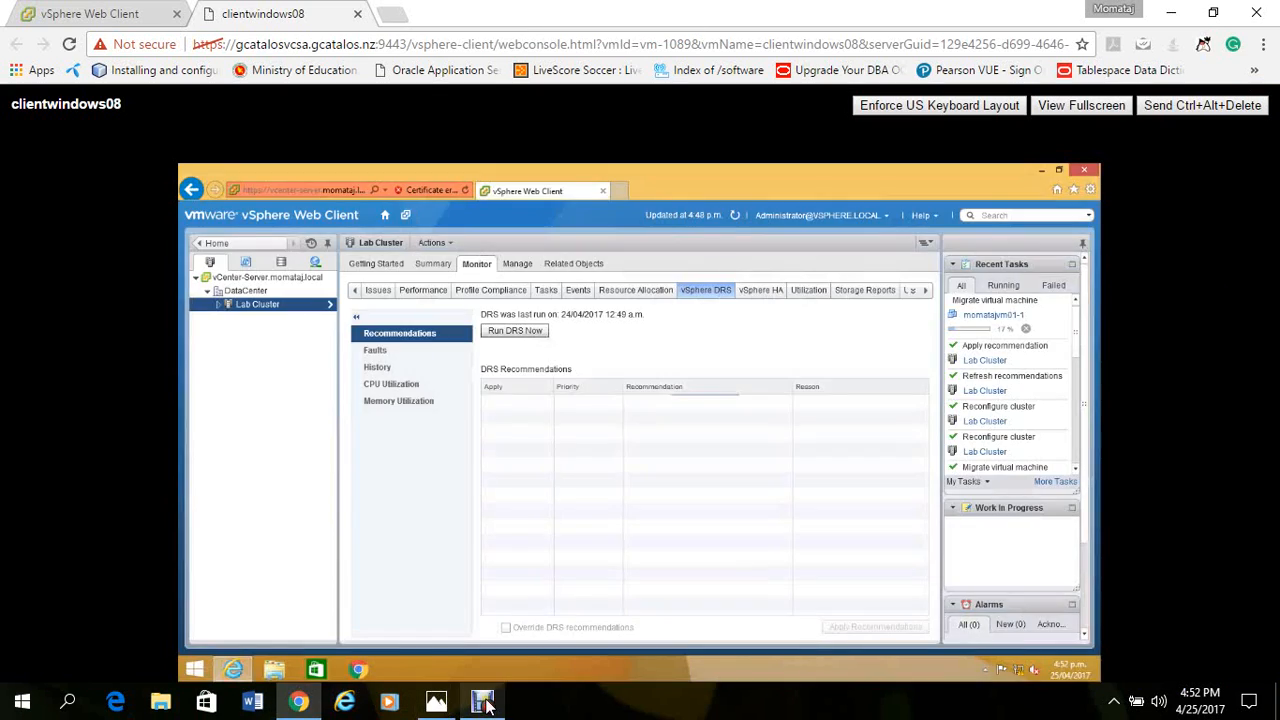
left_click(487, 705)
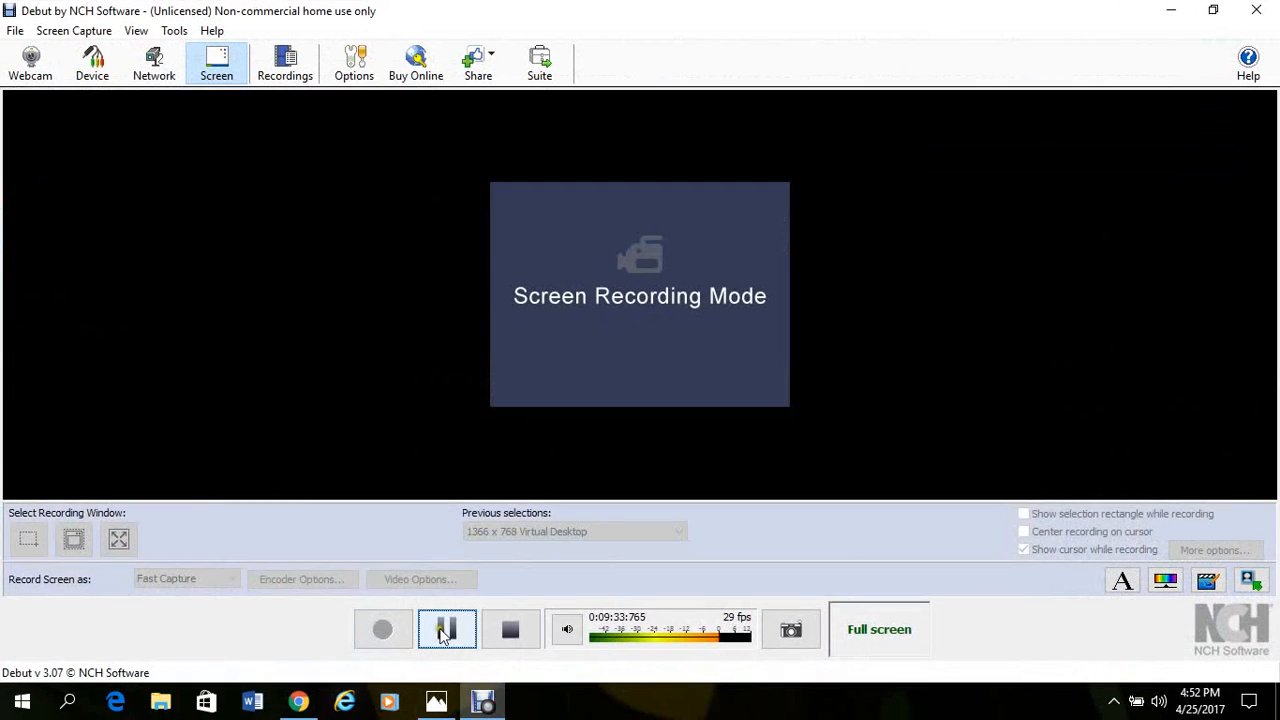
left_click(443, 626)
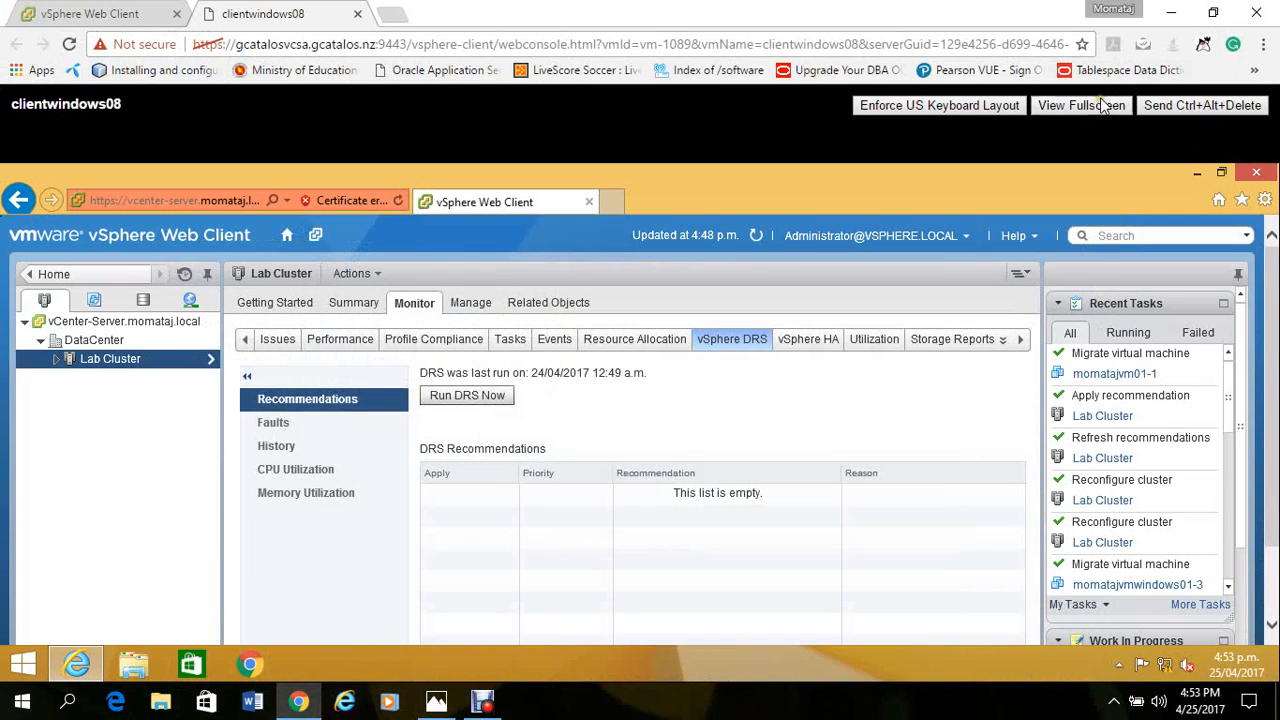
Step: Expand Lab Cluster in full-screen view and check which virtual machines run on esxi02 and on vesxi01
left_click(1103, 106)
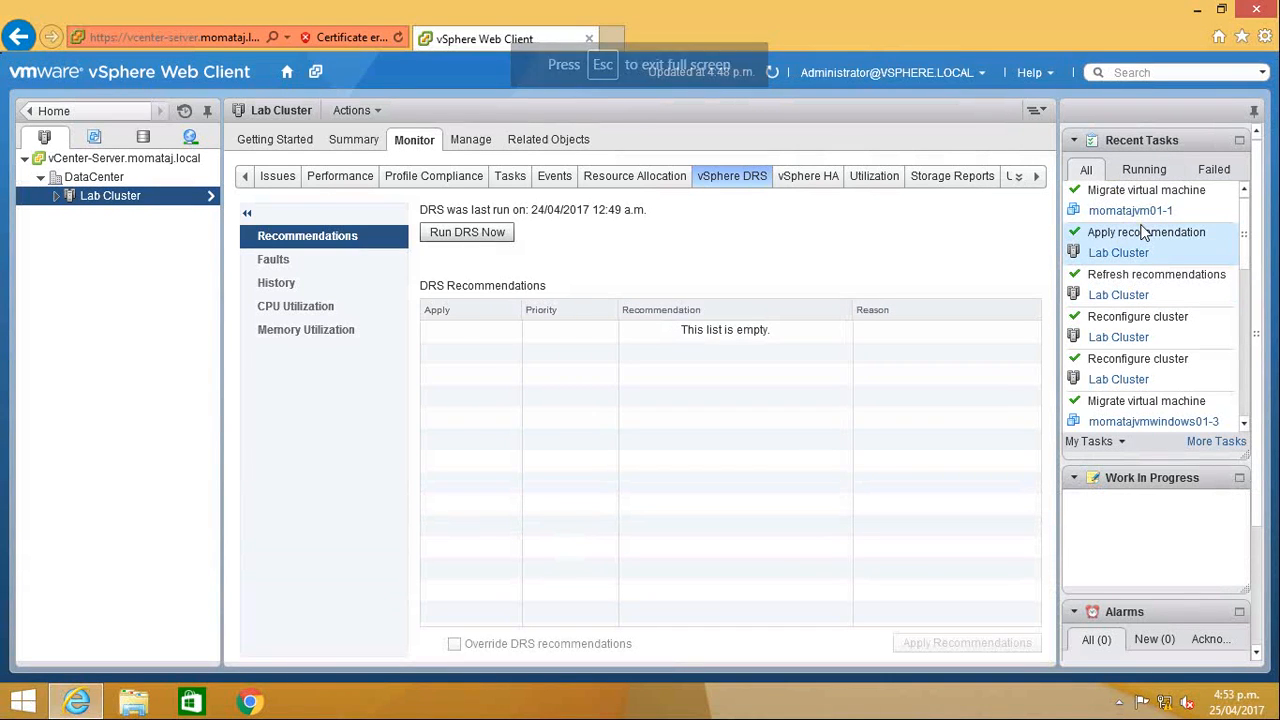
left_click(56, 196)
left_click(126, 216)
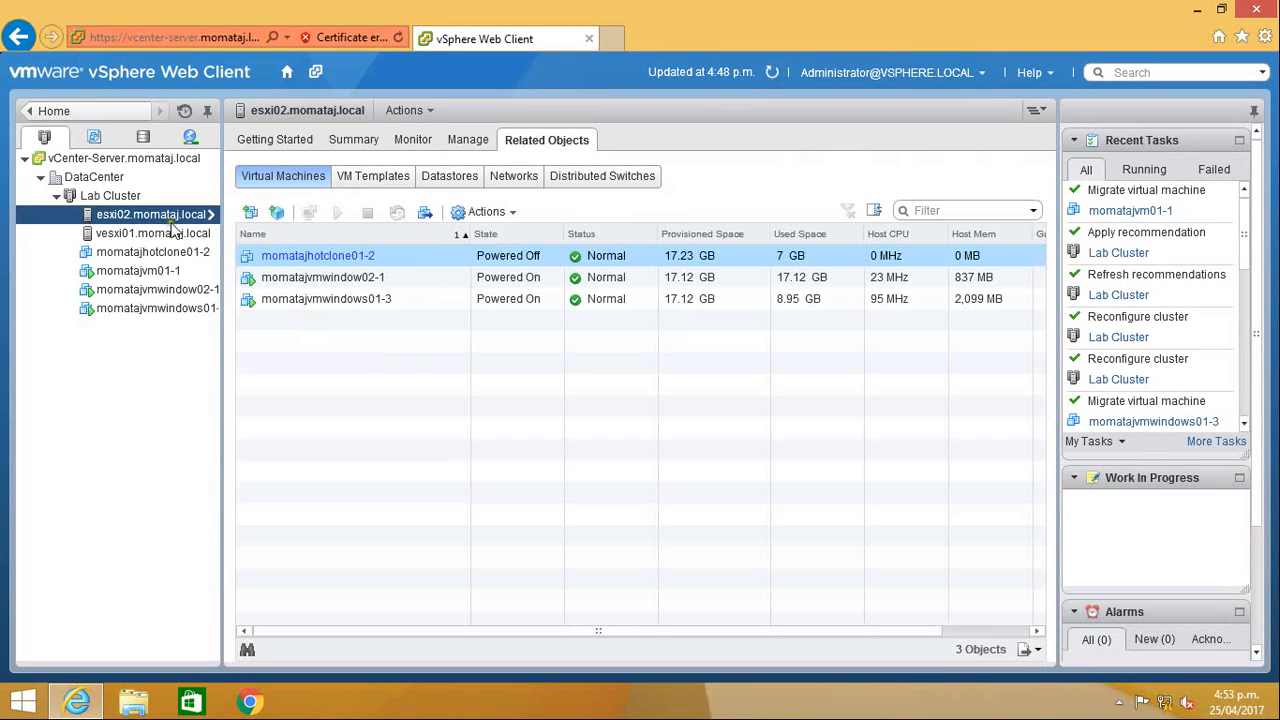
left_click(148, 236)
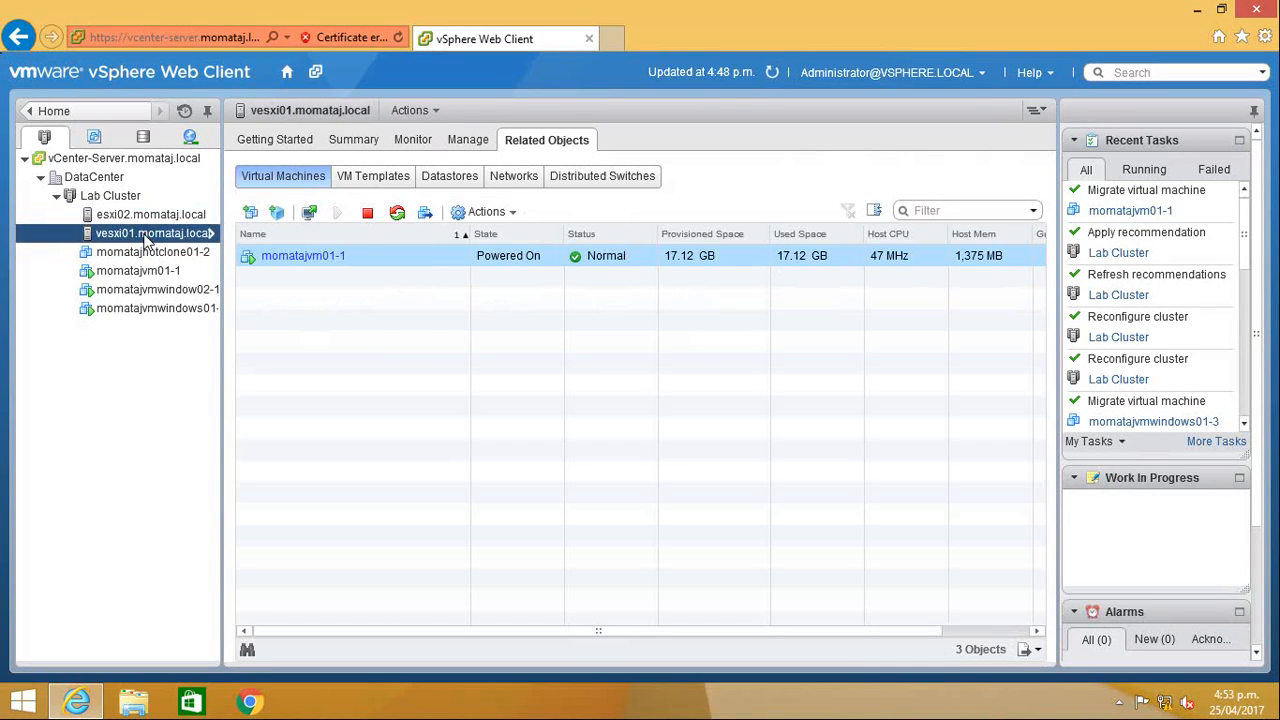
Step: Disable the "seperate VM" DRS rule in Lab Cluster's settings
left_click(139, 199)
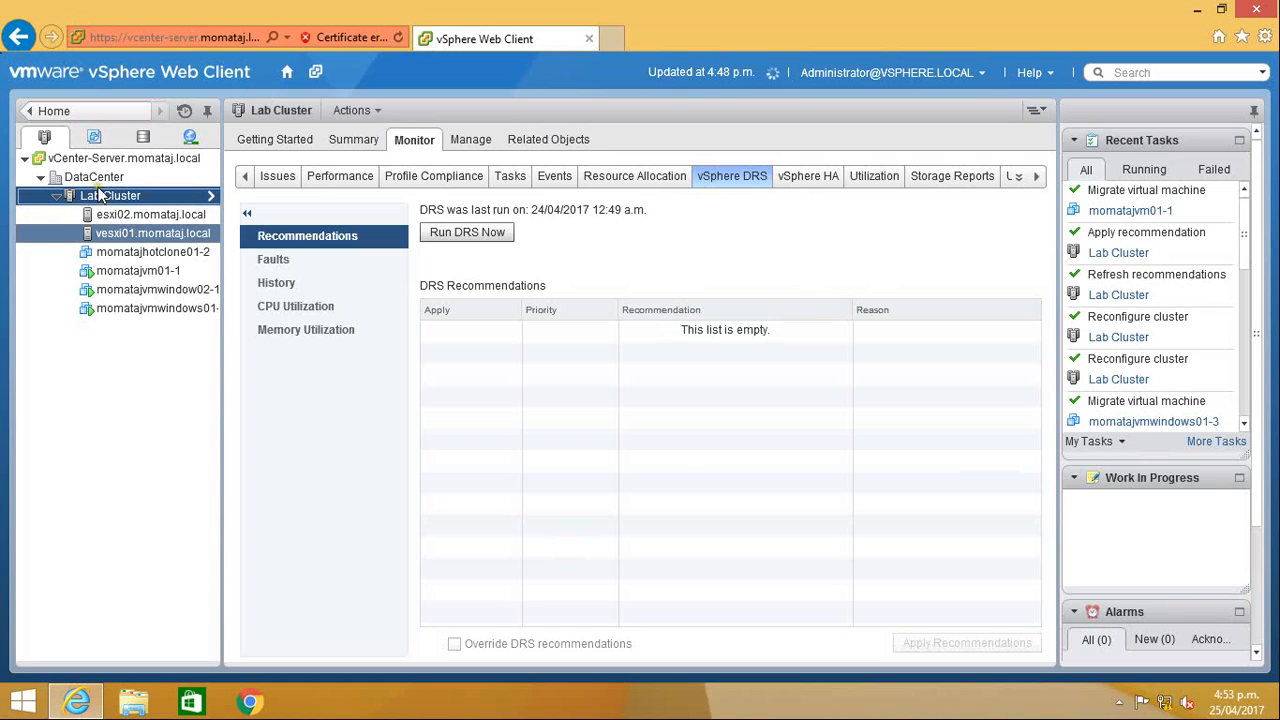
right_click(103, 200)
left_click(195, 380)
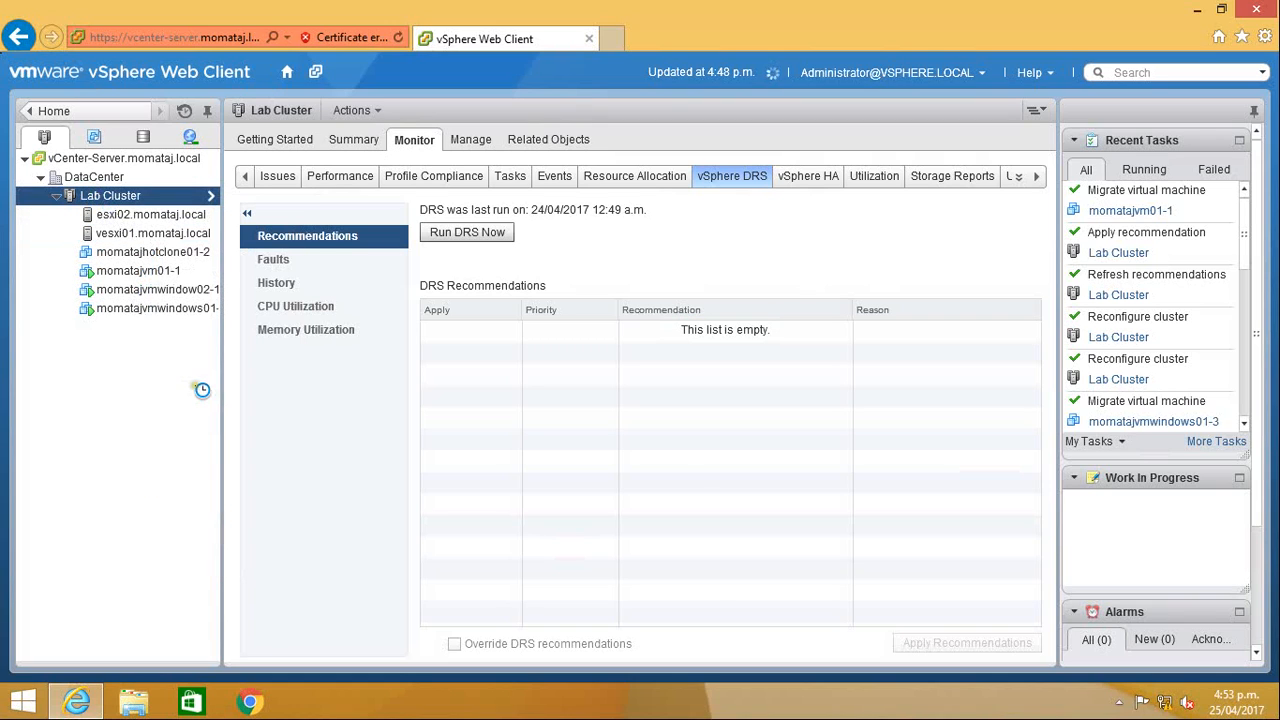
right_click(116, 199)
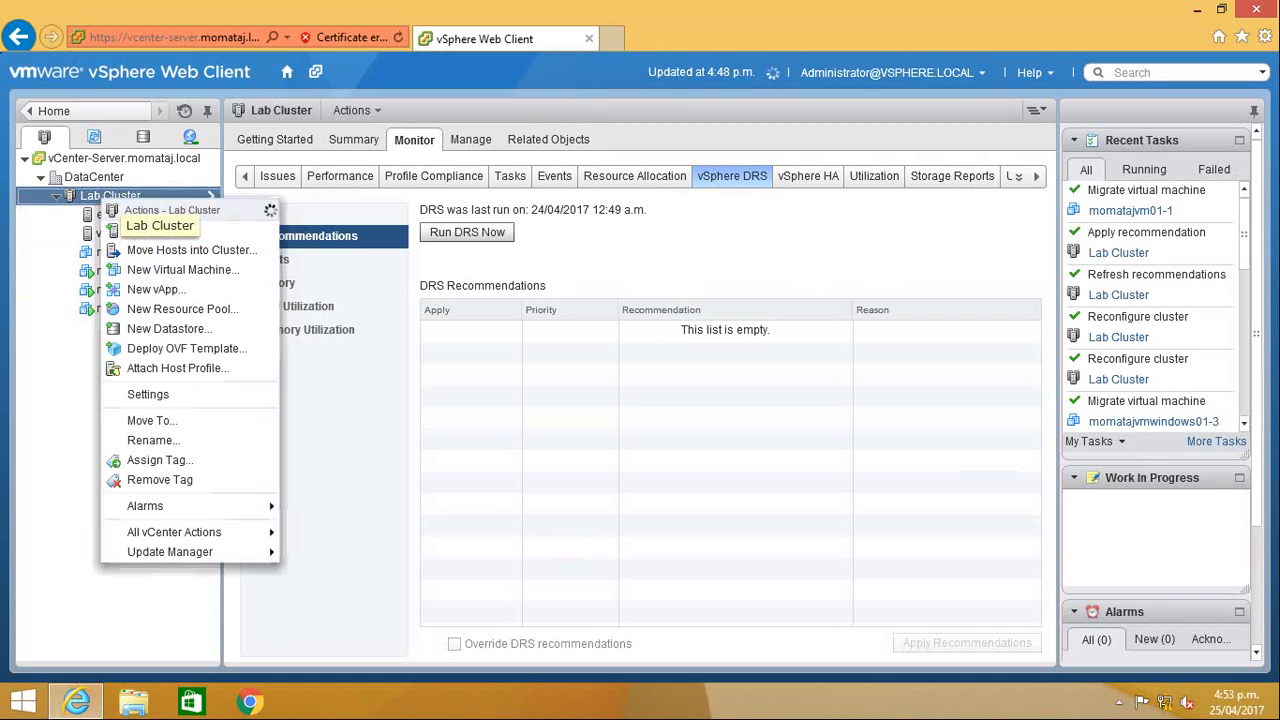
left_click(177, 397)
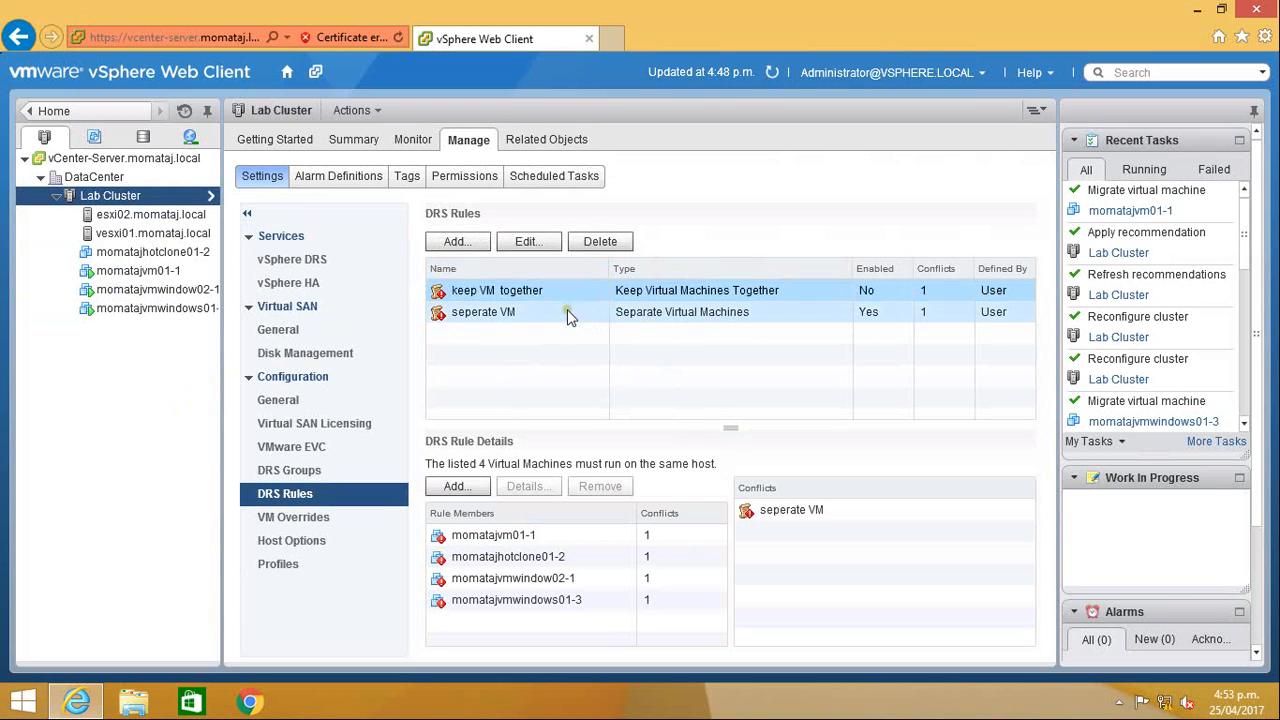
left_click(570, 314)
left_click(527, 242)
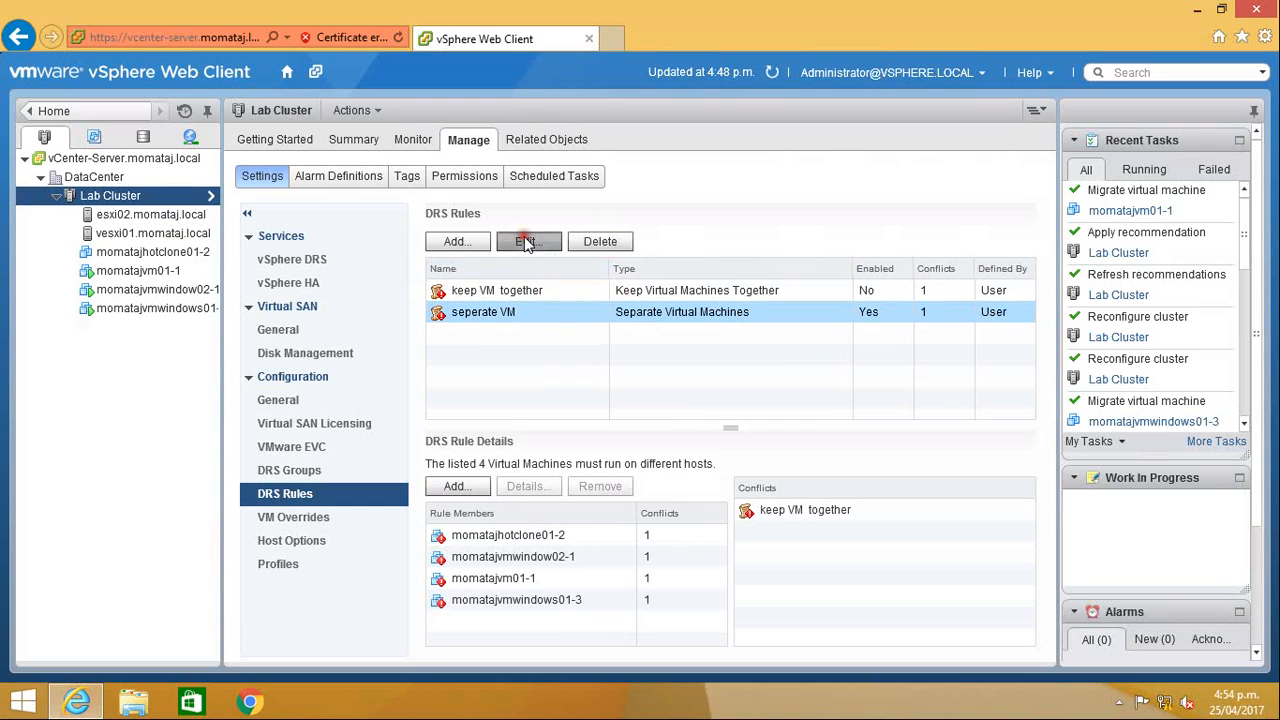
left_click(477, 212)
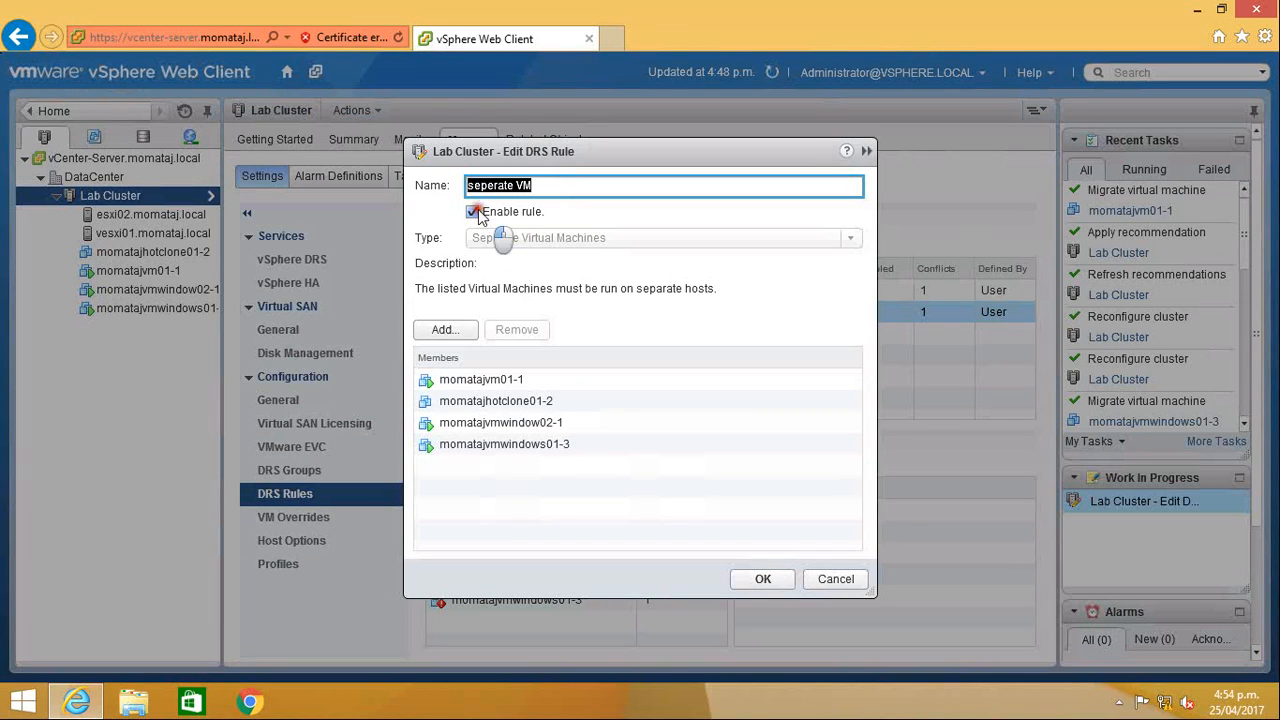
left_click(766, 580)
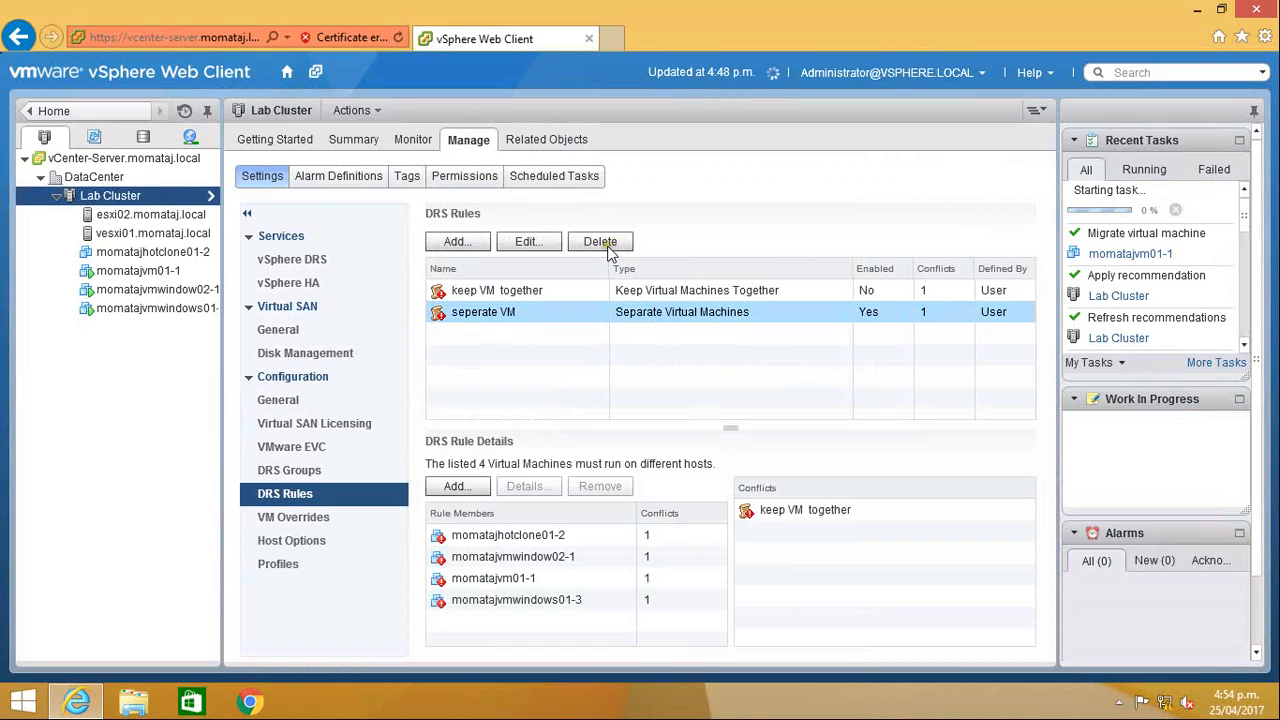
left_click(603, 243)
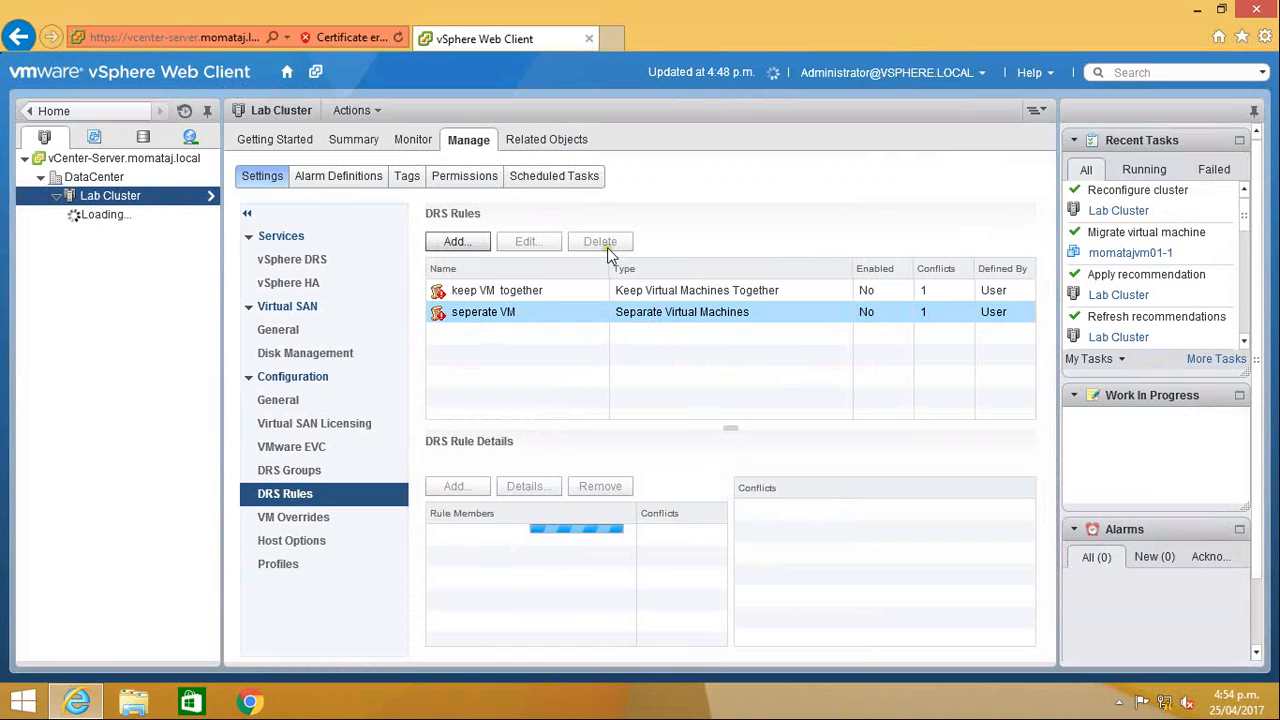
left_click(543, 317)
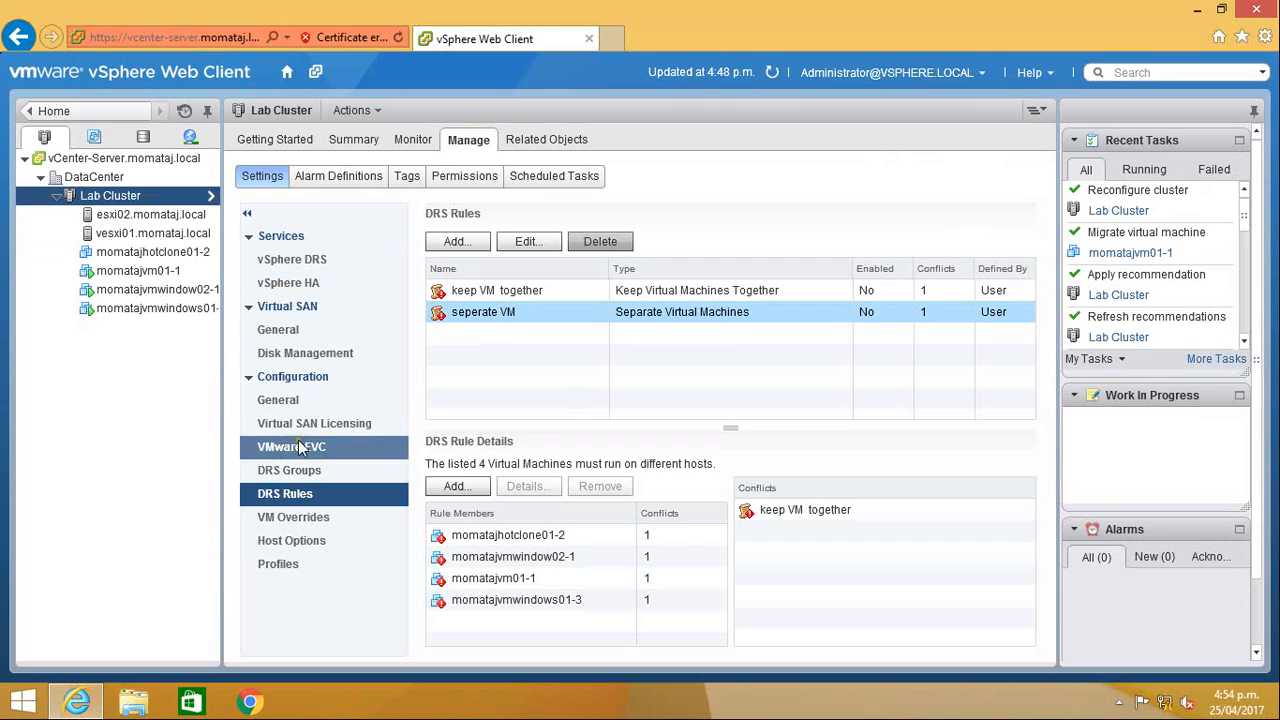
Step: Review the virtual machine members of the existing VM DRS group in Lab Cluster's DRS groups
left_click(296, 470)
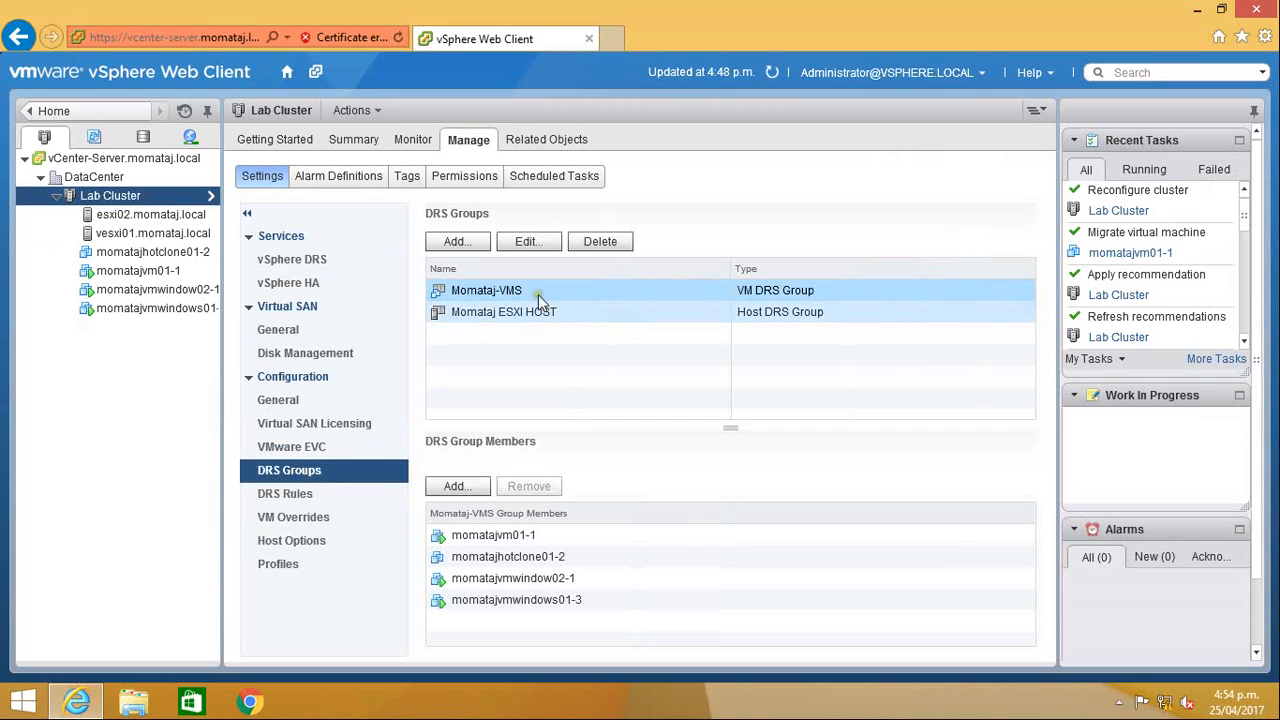
left_click(460, 291)
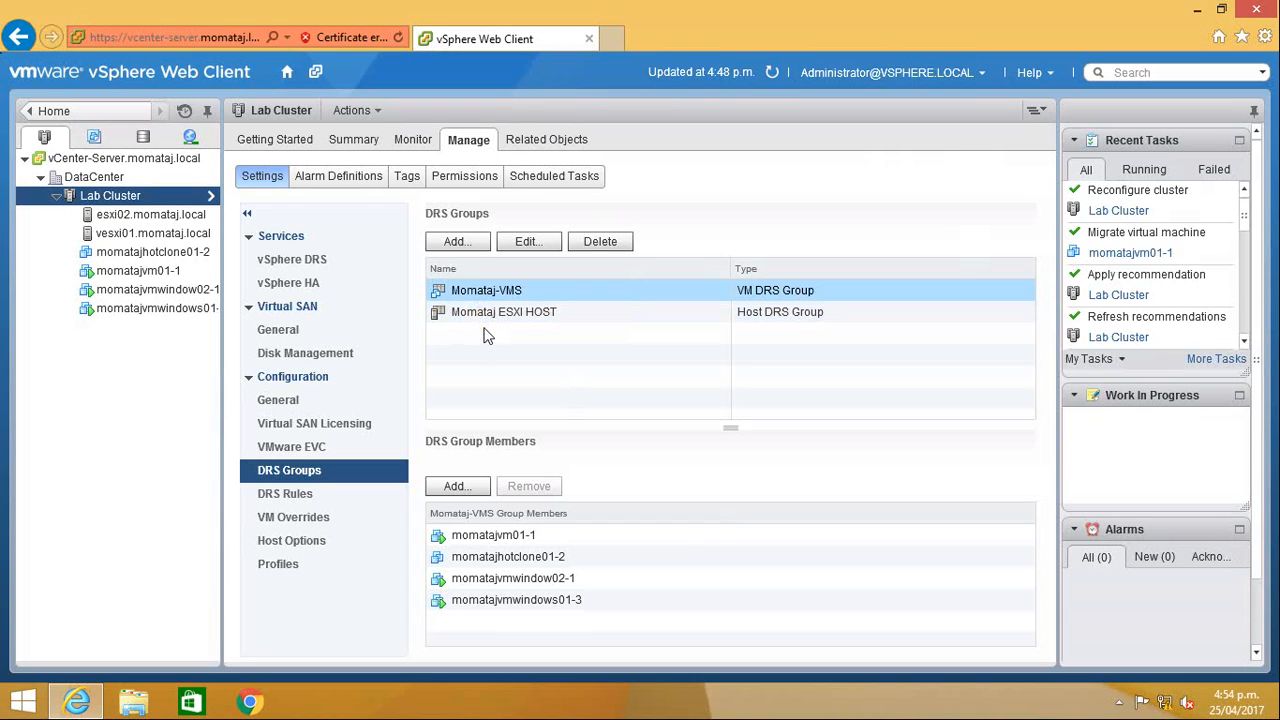
left_click(456, 243)
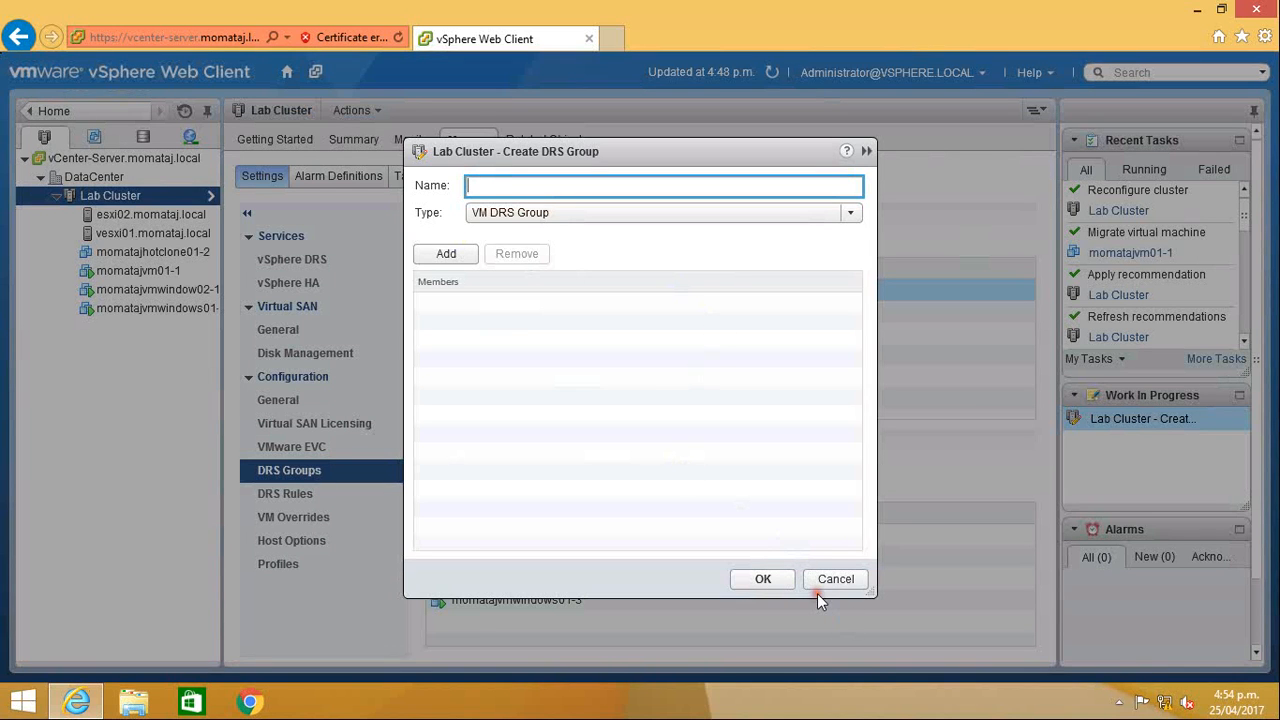
left_click(835, 584)
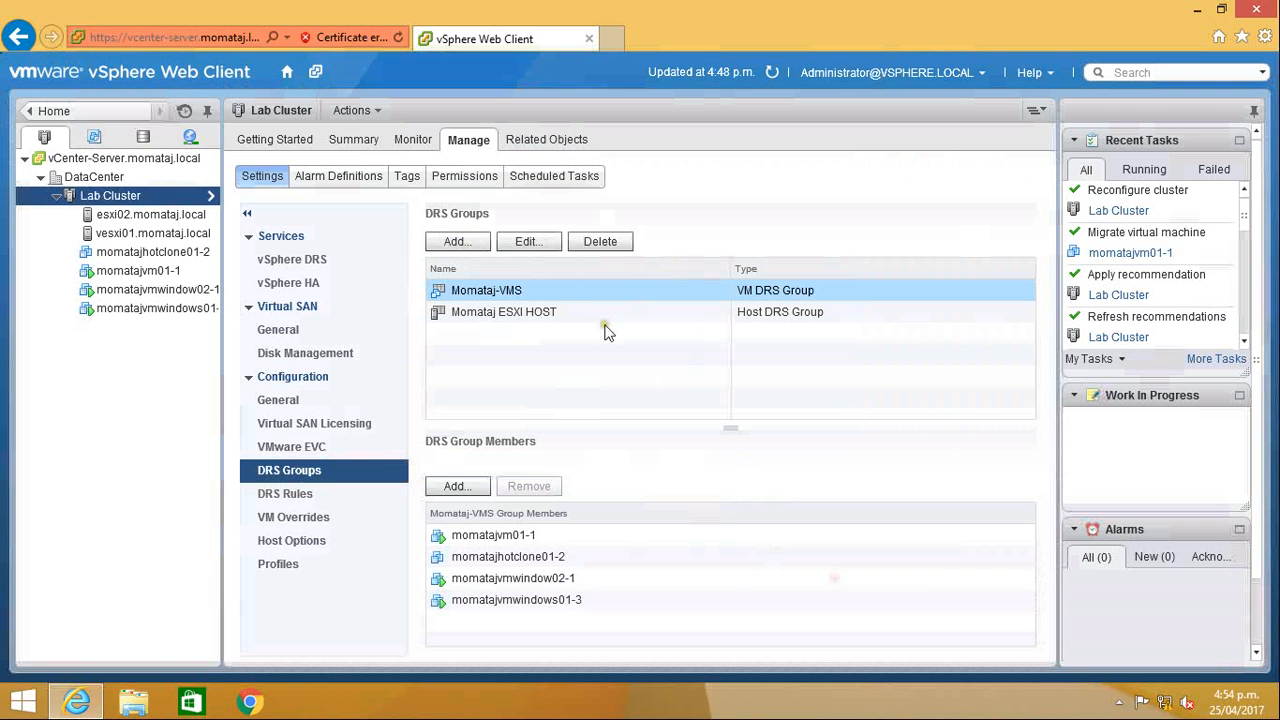
left_click(528, 289)
left_click(523, 243)
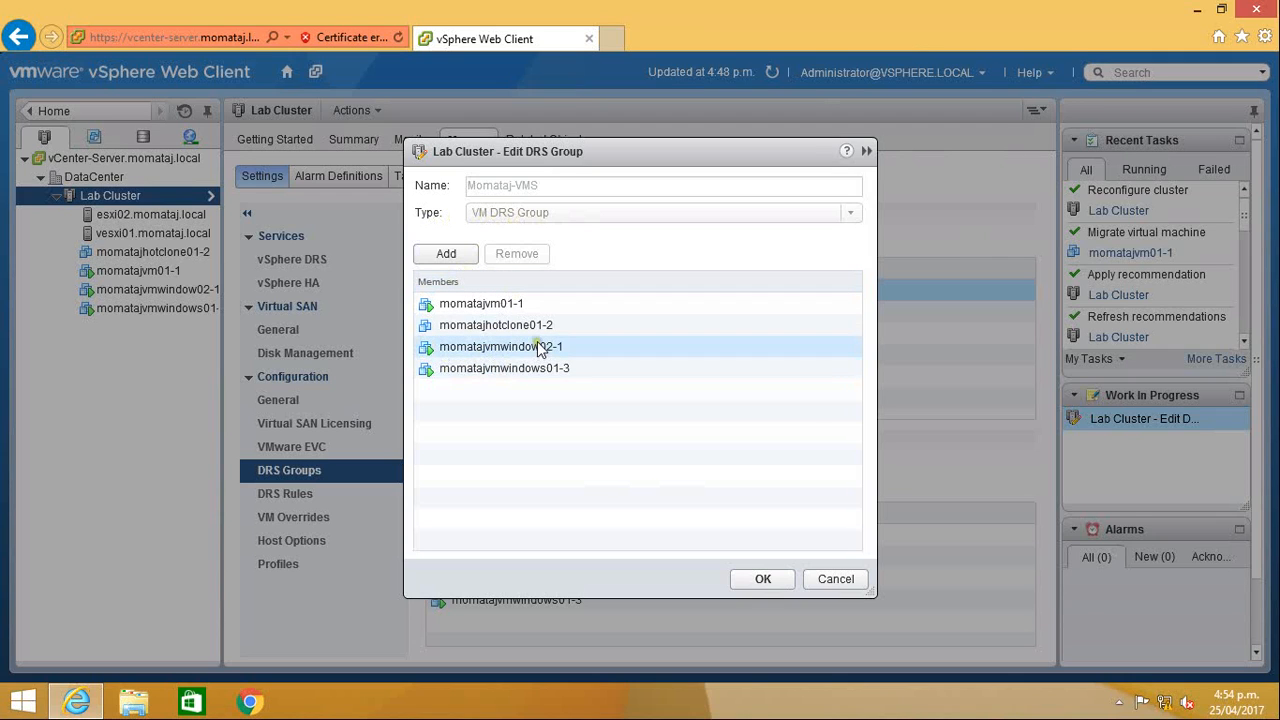
left_click(755, 580)
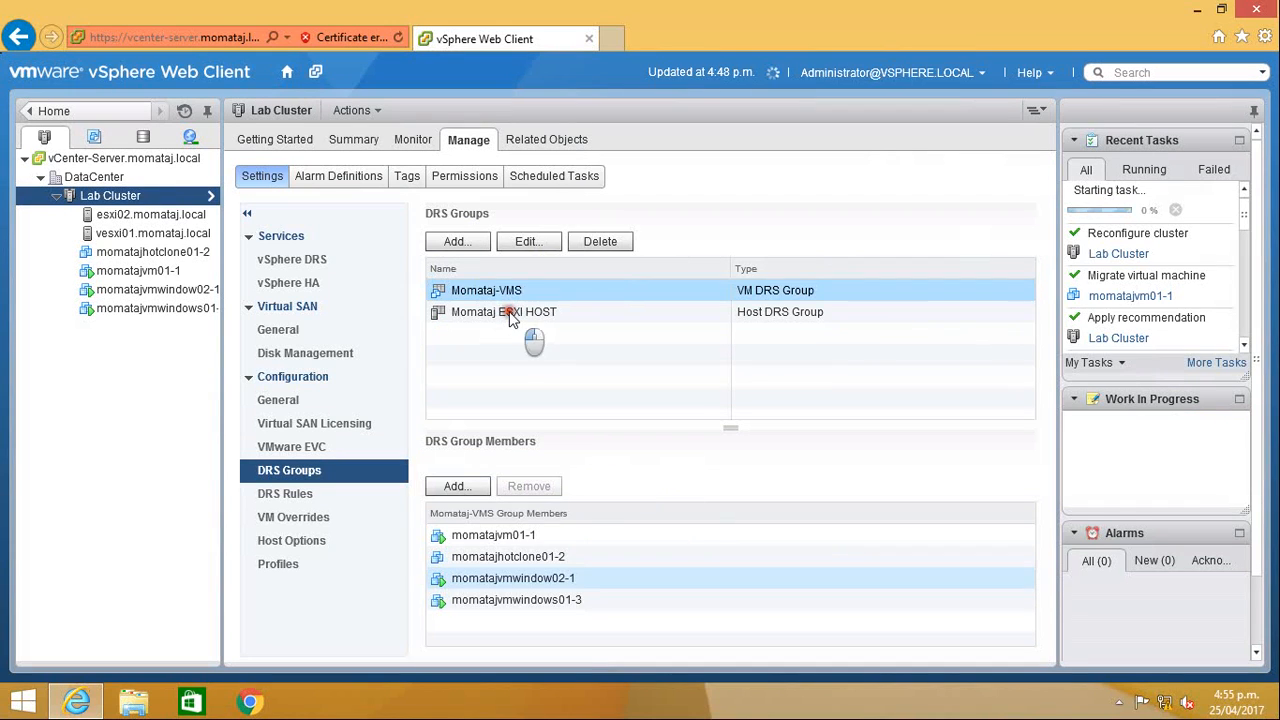
Step: Compare the members of the existing host DRS group with those of the VM DRS group, leaving both unmodified
left_click(510, 314)
left_click(525, 243)
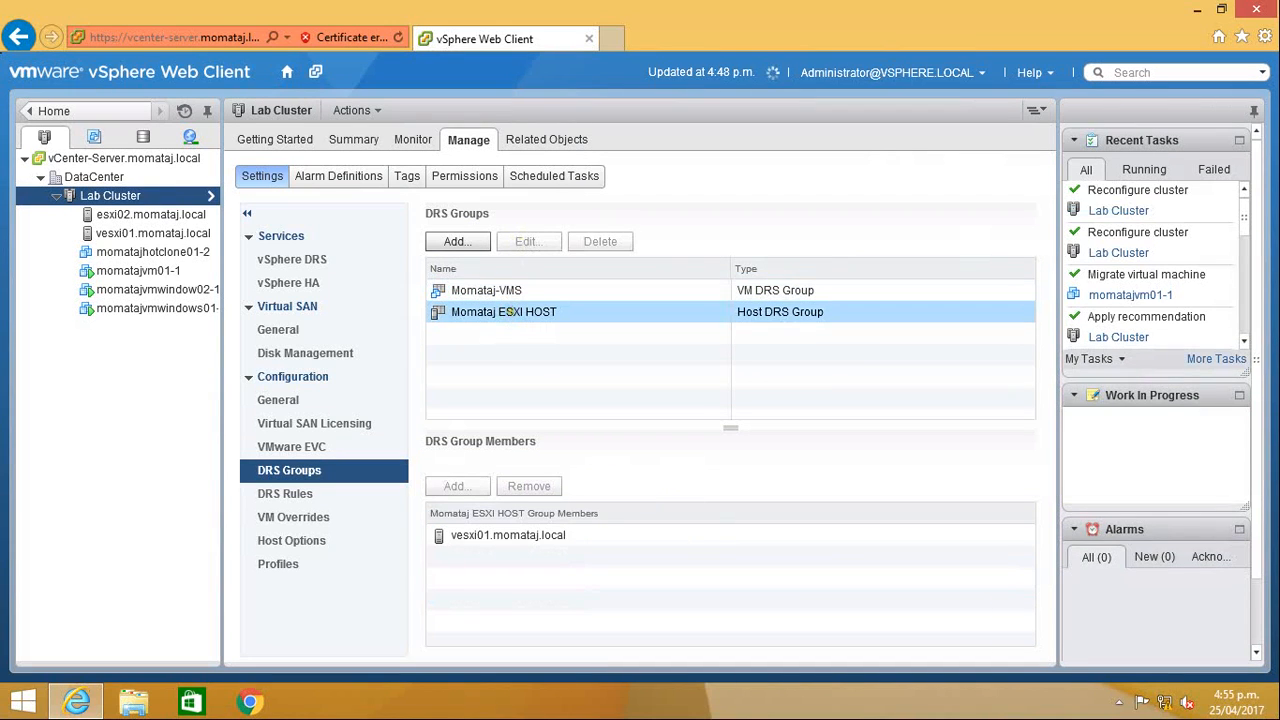
left_click(505, 290)
left_click(524, 250)
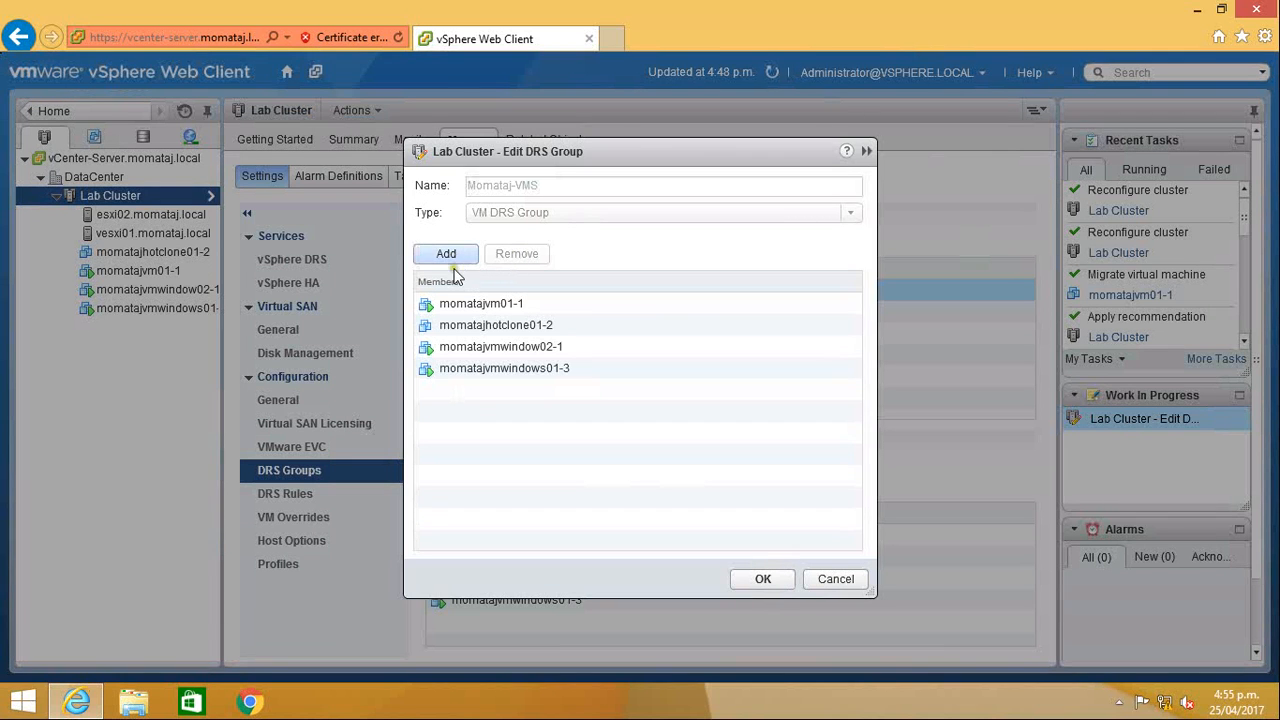
left_click(824, 582)
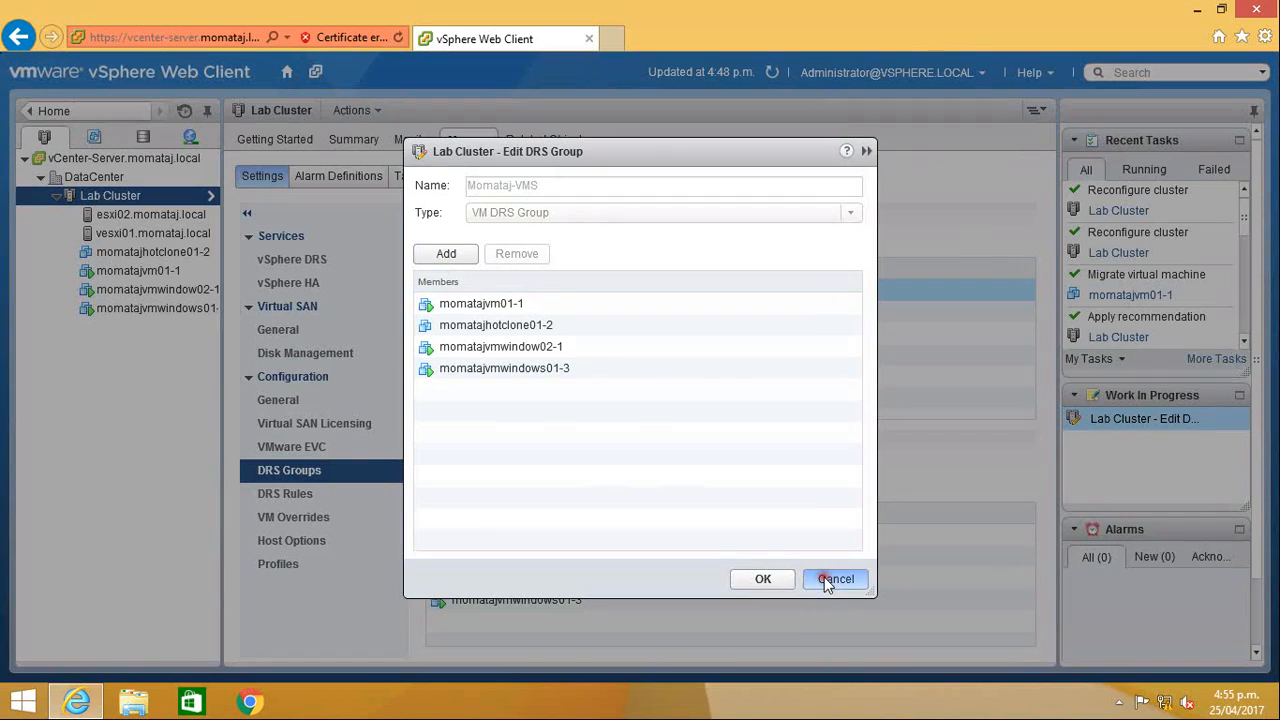
left_click(521, 312)
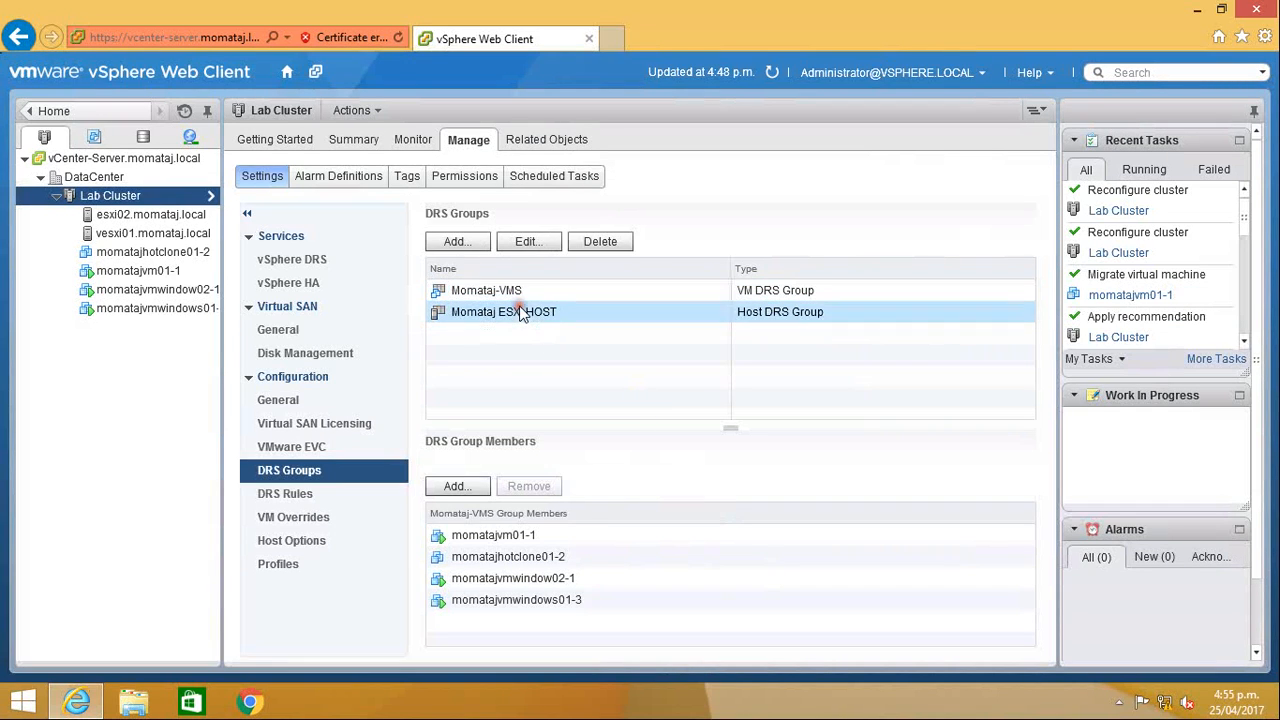
left_click(528, 245)
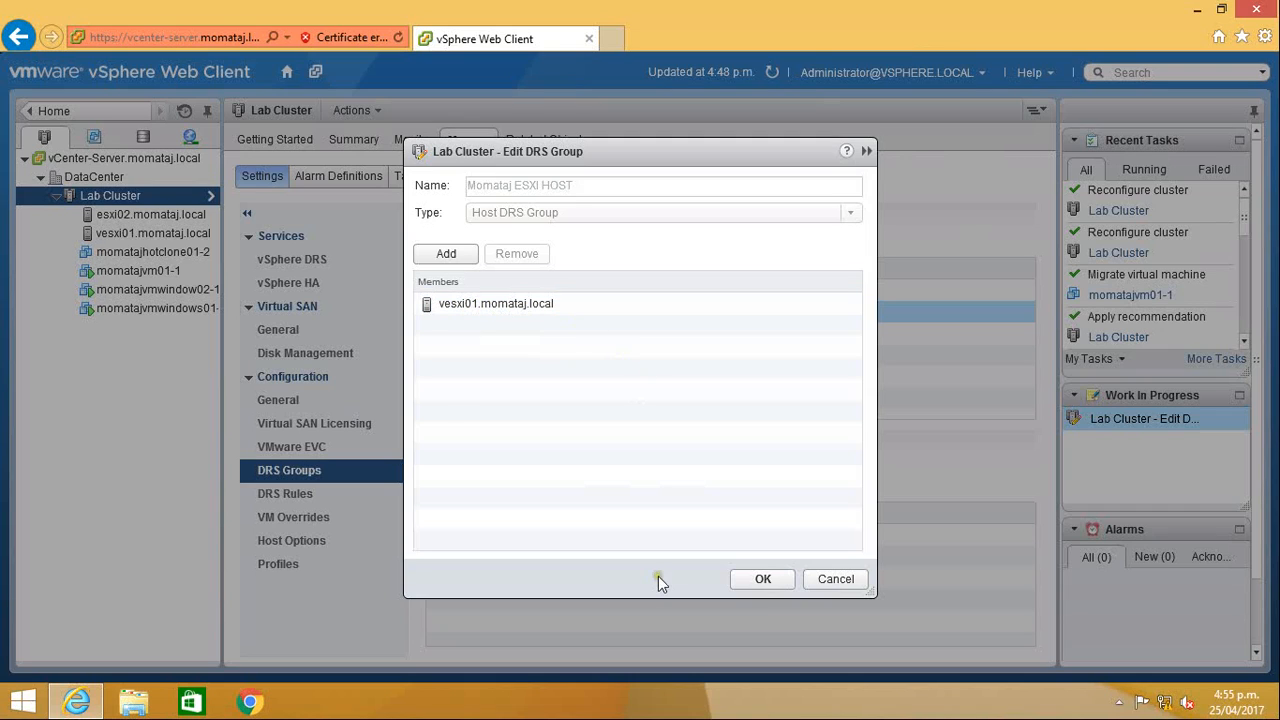
left_click(762, 579)
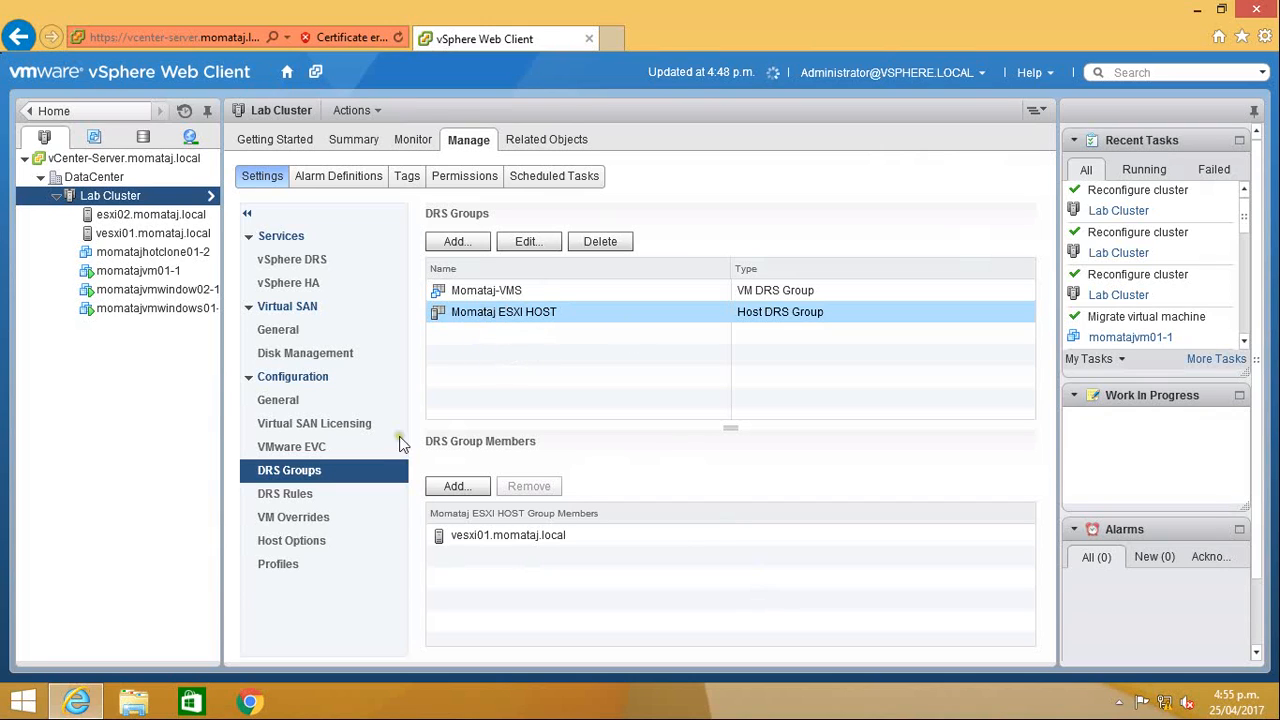
Step: Create an enabled Virtual Machines to Hosts DRS rule named "VM to host", with the VM group set to "Must run on hosts in group" for the host group
left_click(291, 474)
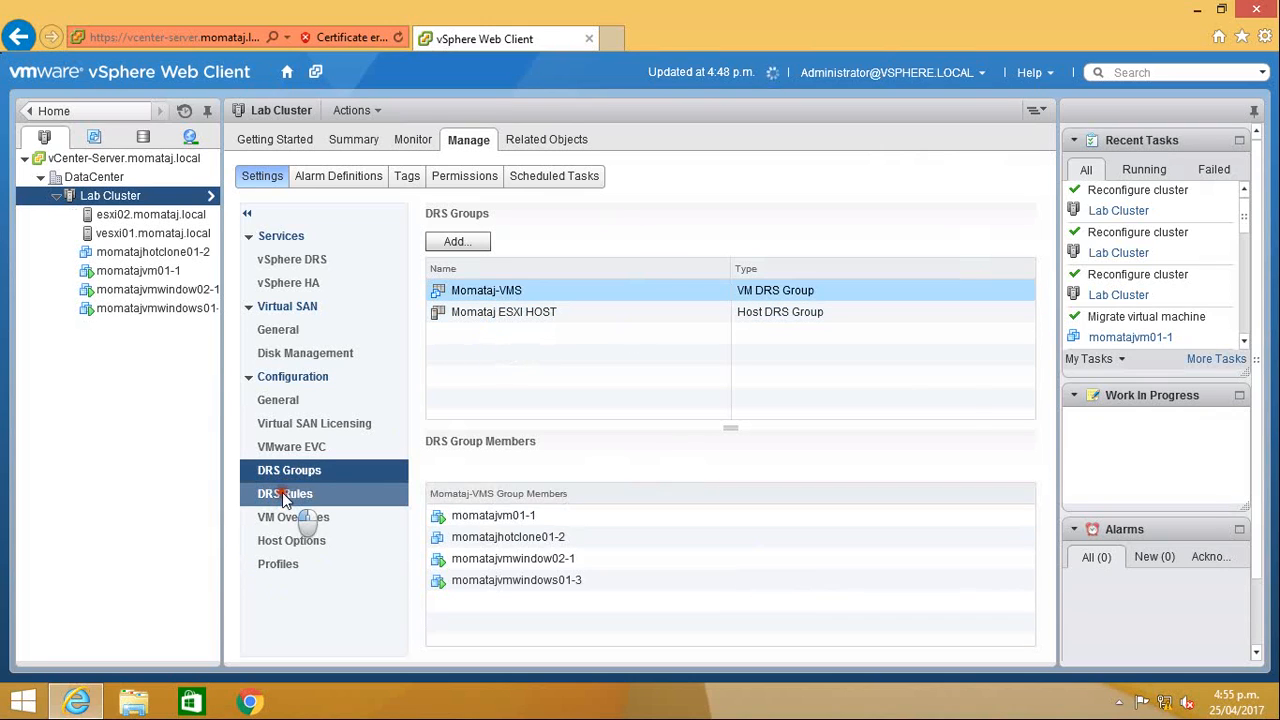
left_click(284, 494)
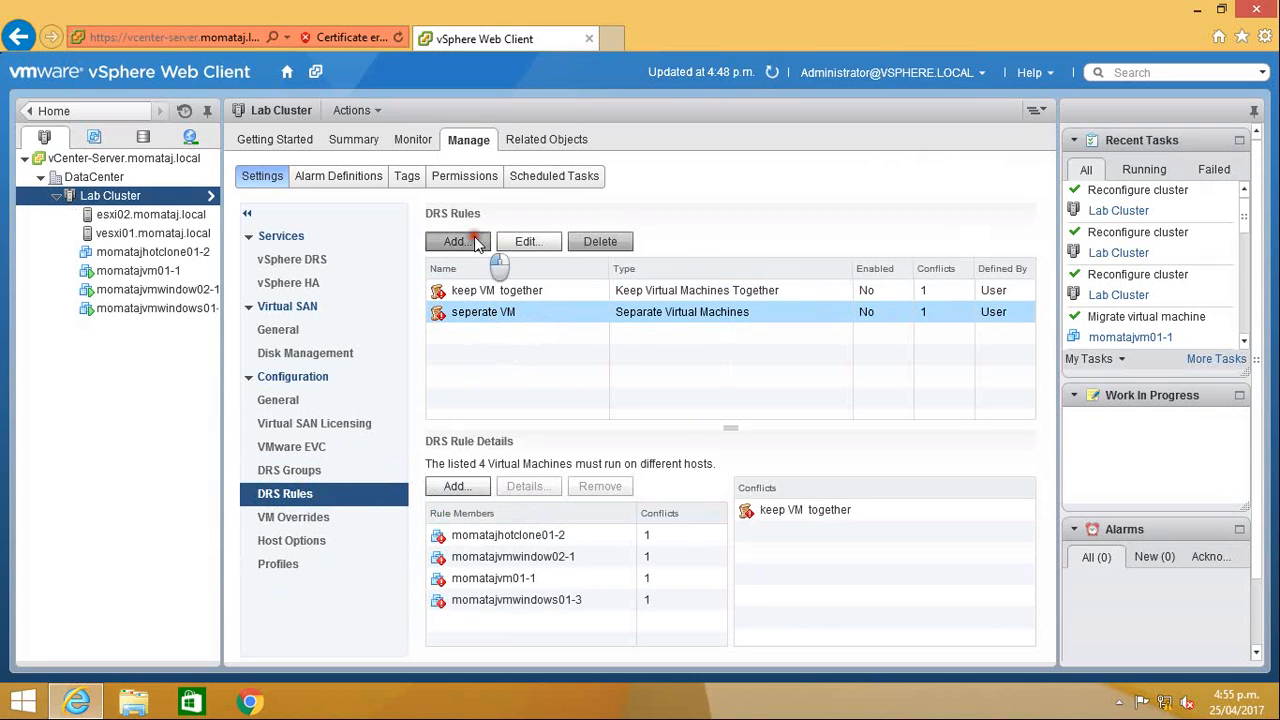
left_click(470, 241)
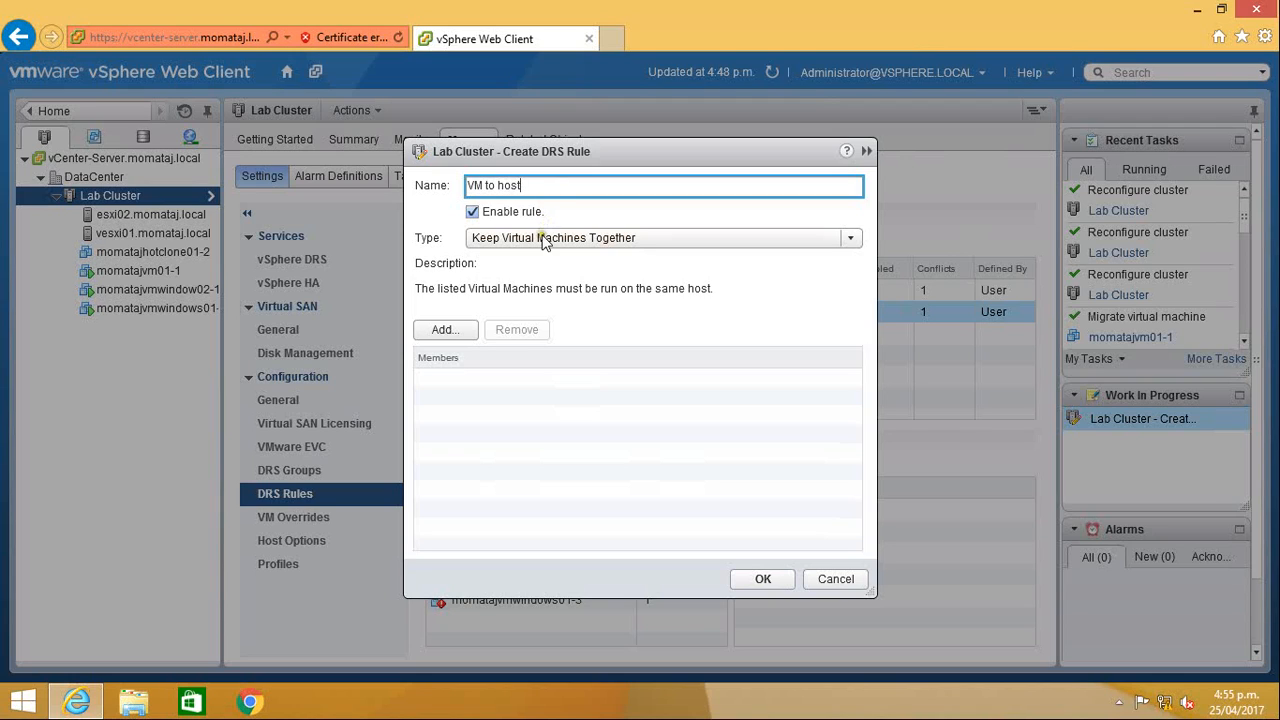
left_click(545, 238)
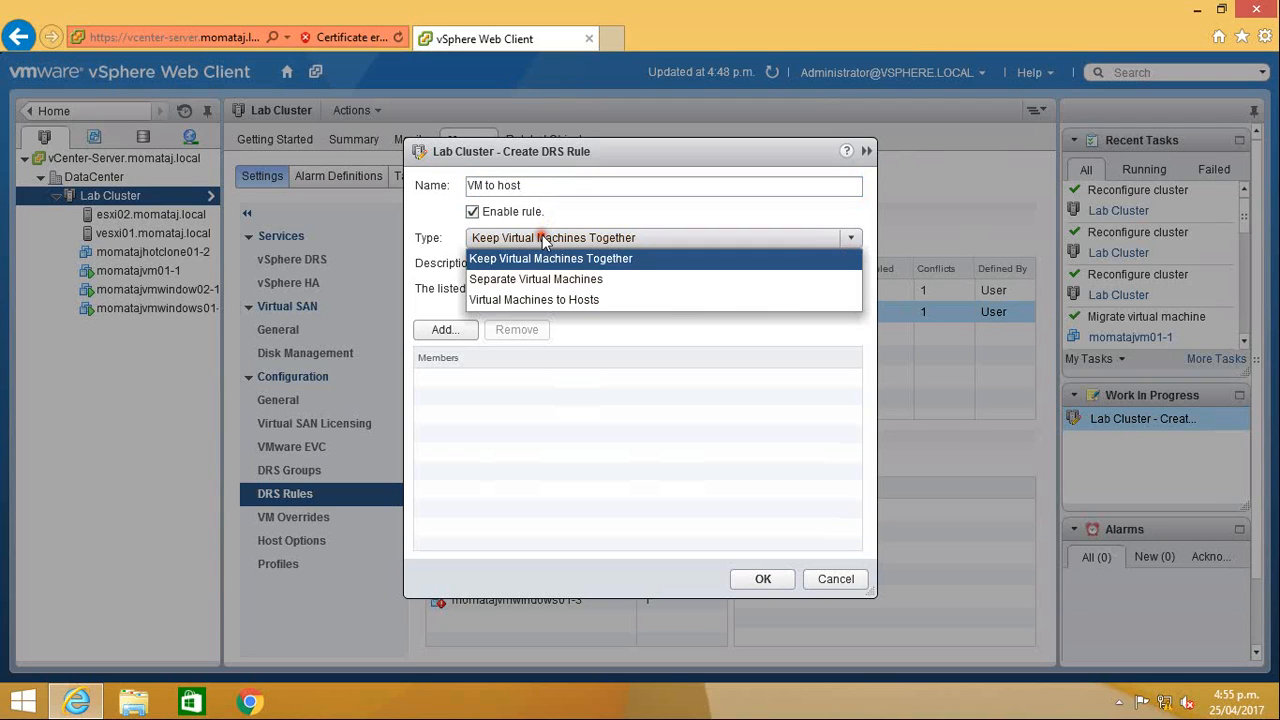
left_click(545, 302)
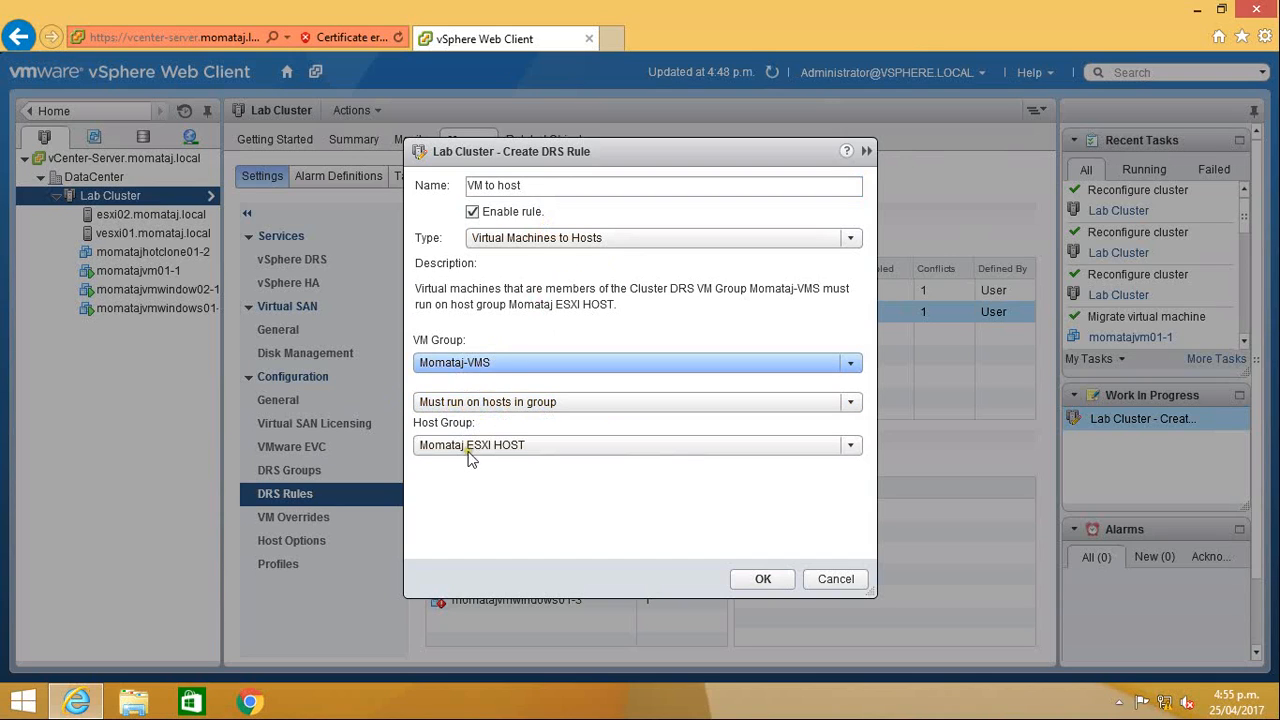
left_click(751, 578)
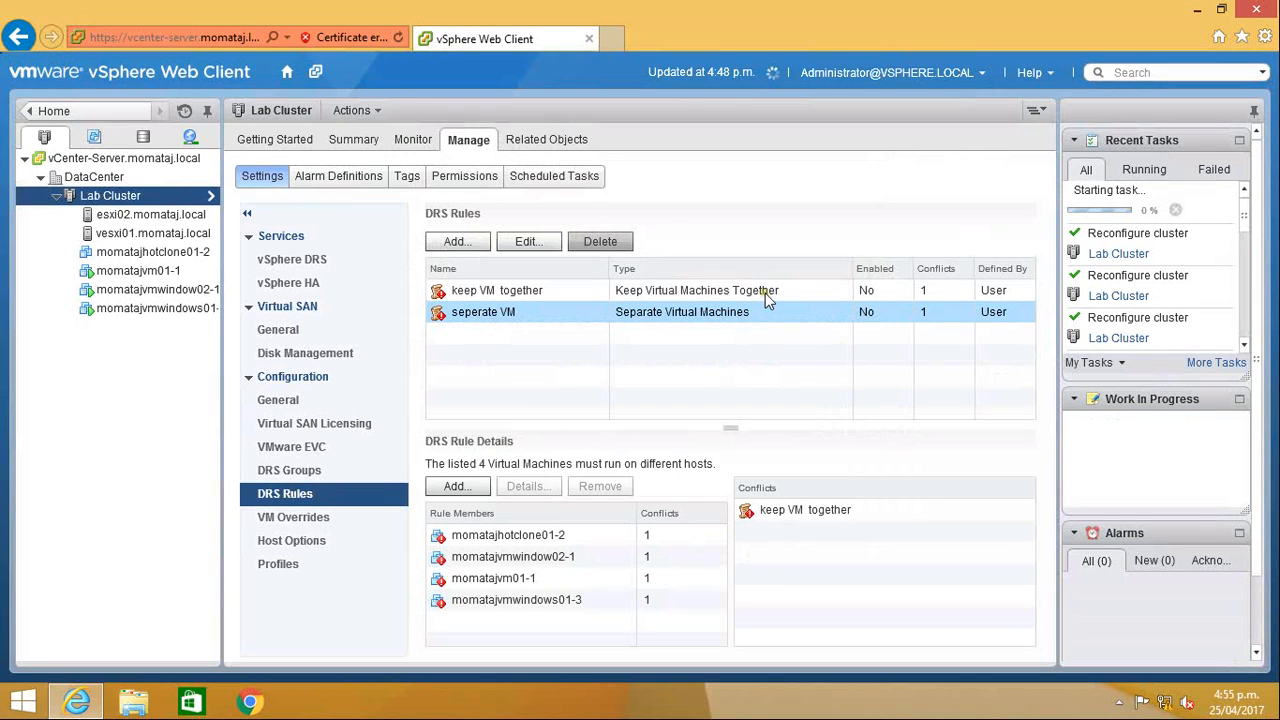
Step: Run DRS on Lab Cluster and apply the two recommended host-affinity migrations from esxi02 to vesxi01
left_click(420, 139)
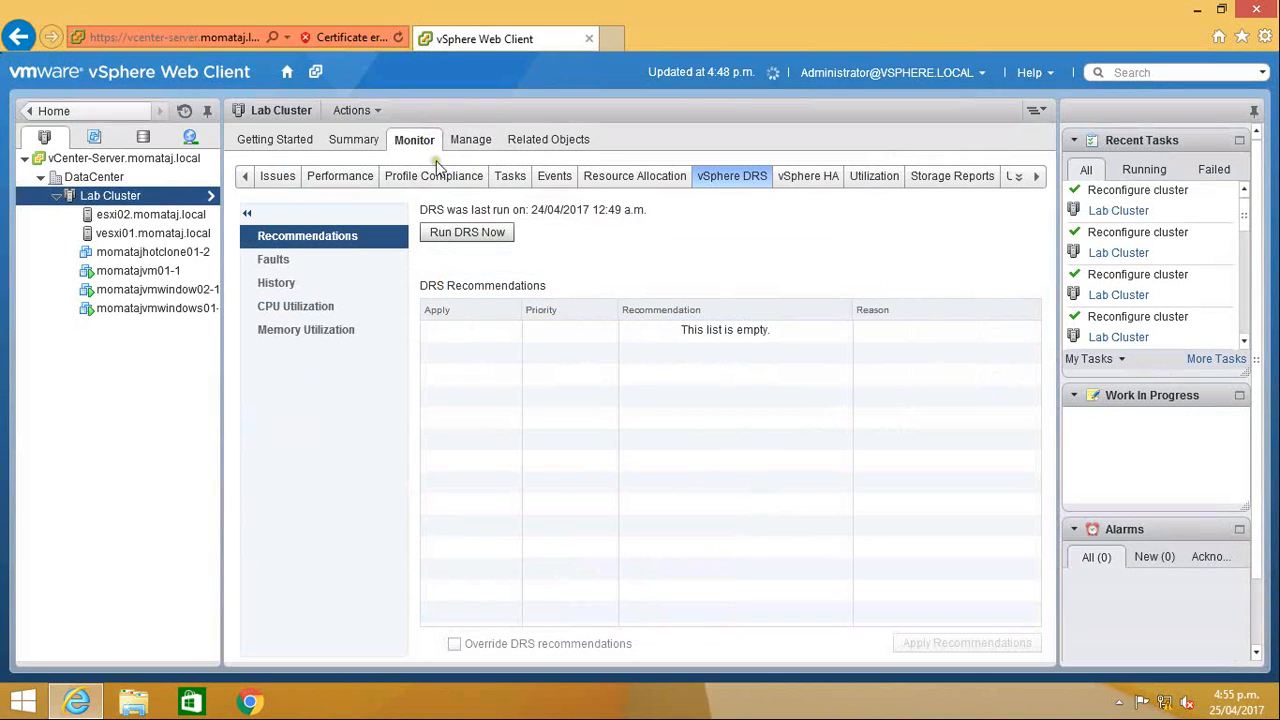
left_click(467, 234)
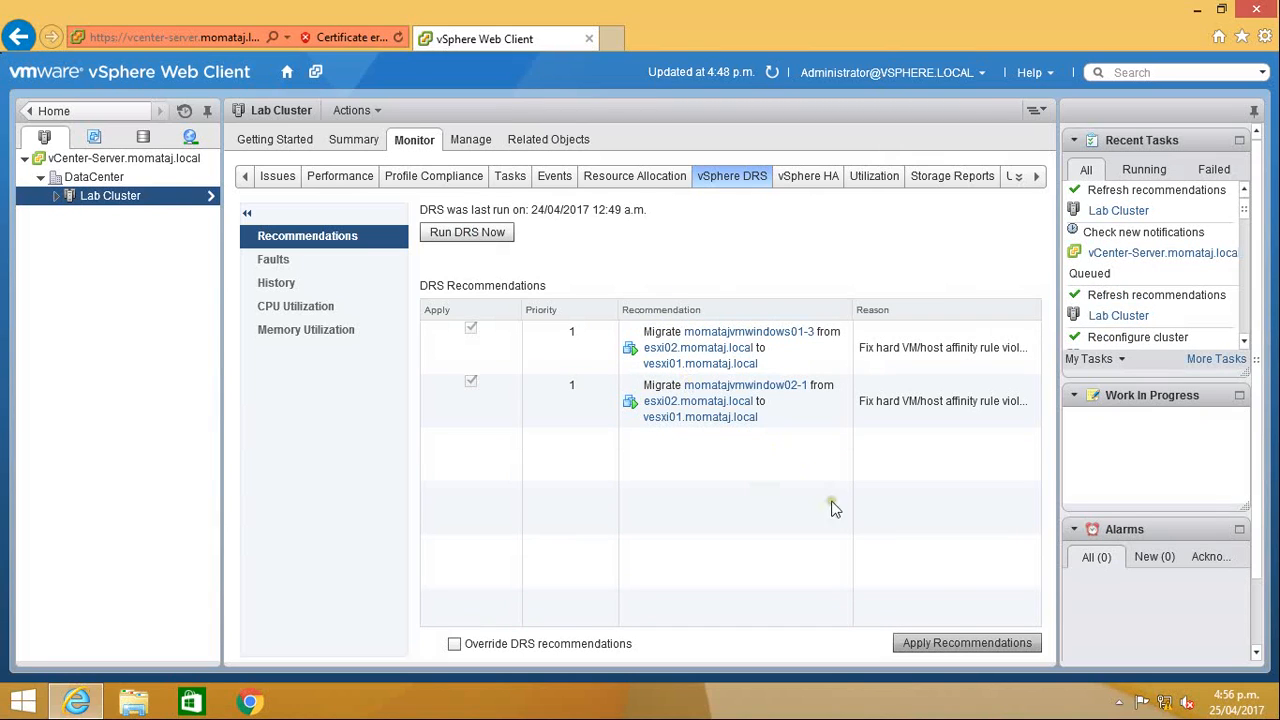
left_click(947, 644)
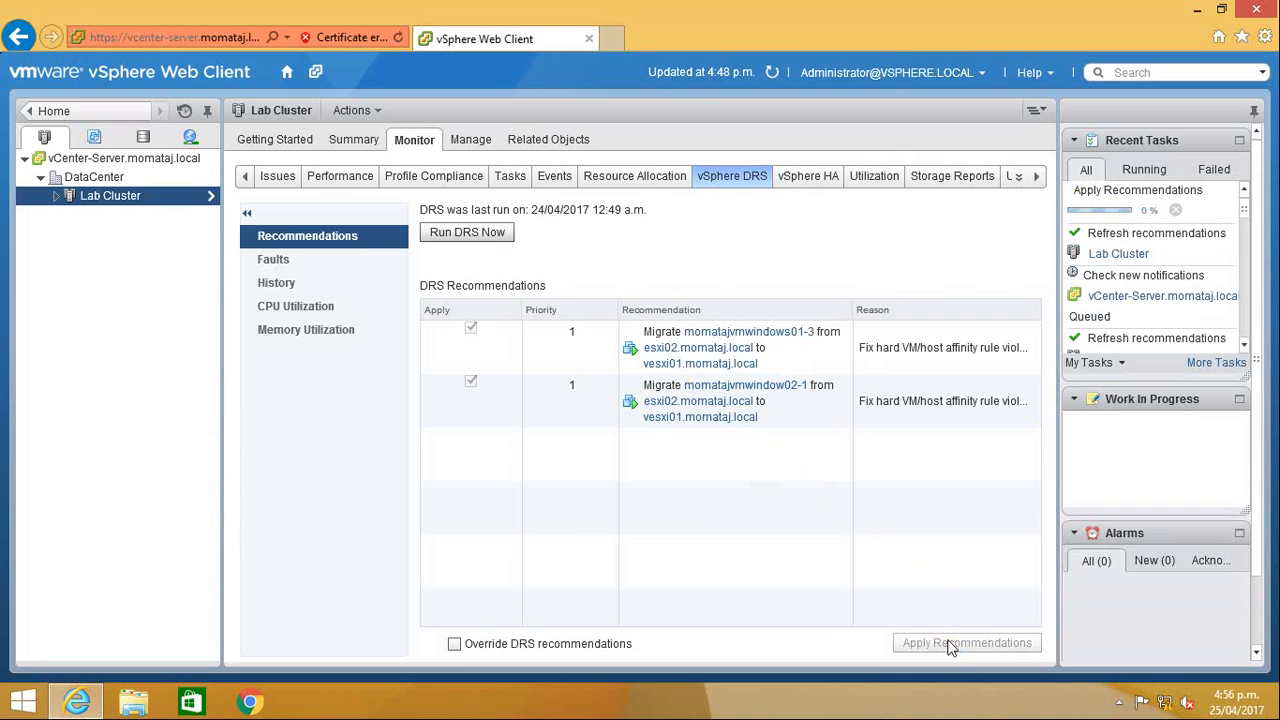
key("Escape")
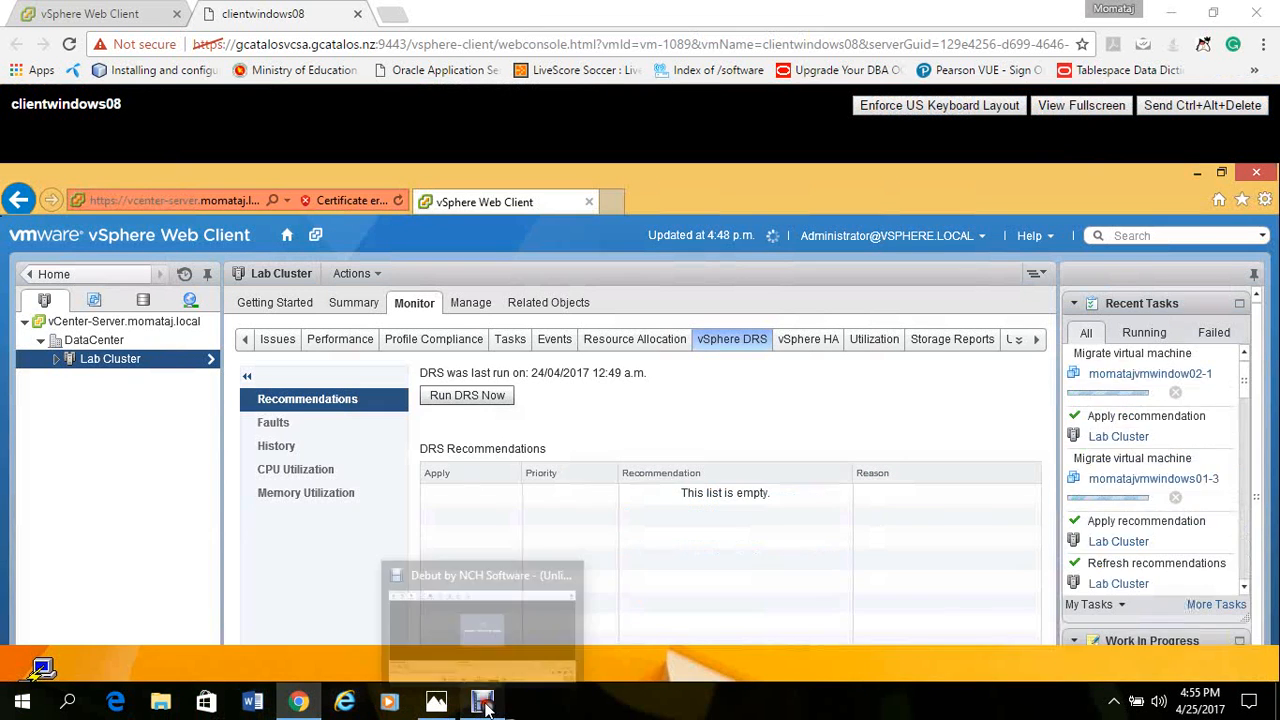
left_click(486, 708)
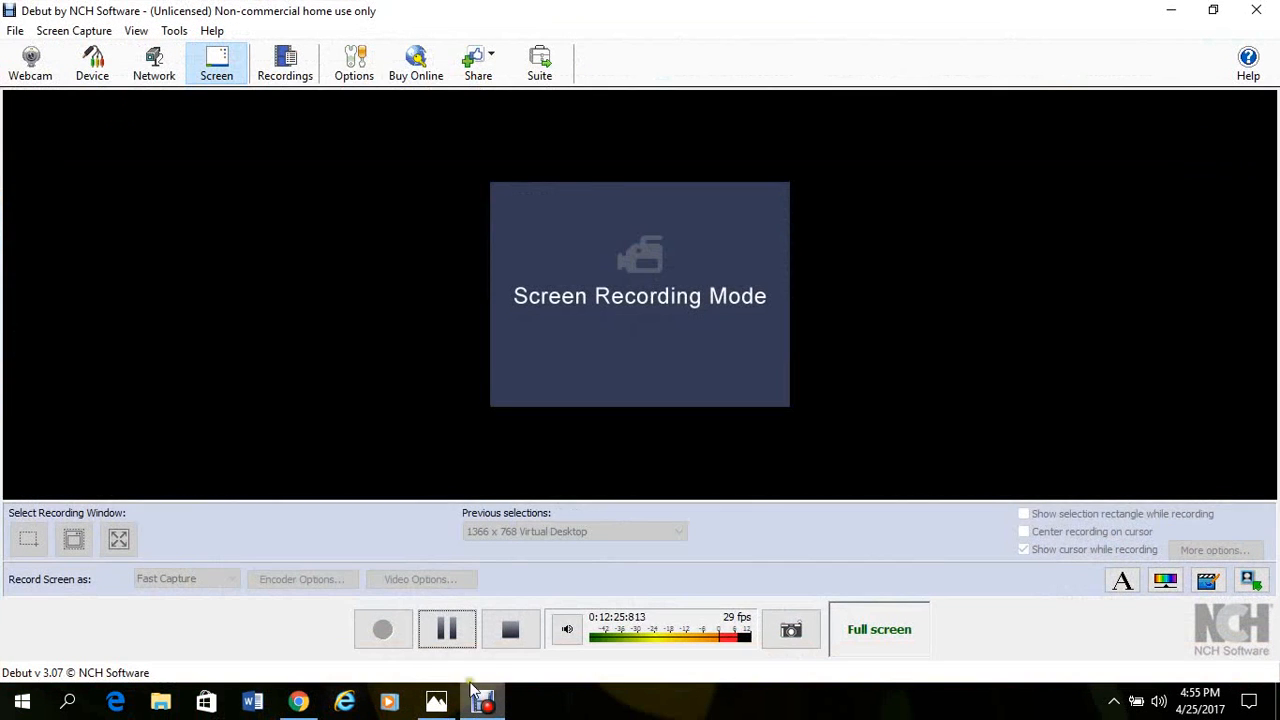
Step: Compare the virtual machines running on hosts esxi02 and vesxi01 in Lab Cluster
left_click(446, 626)
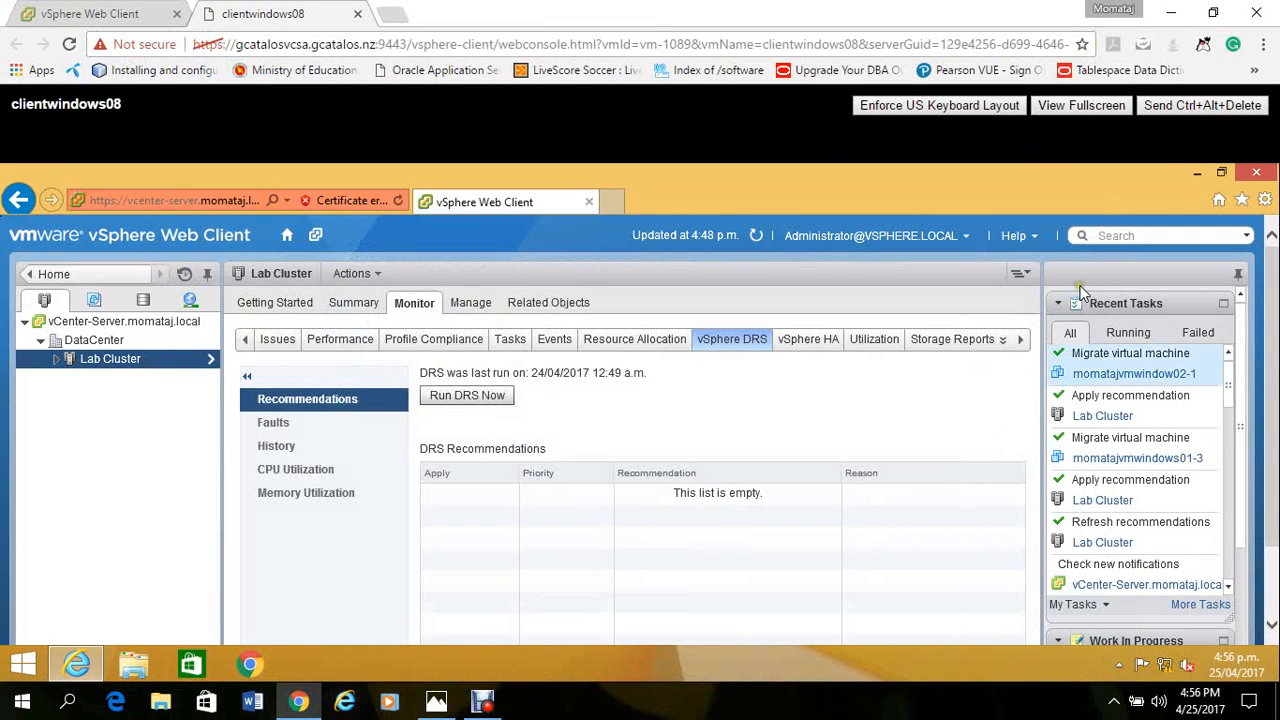
left_click(1066, 106)
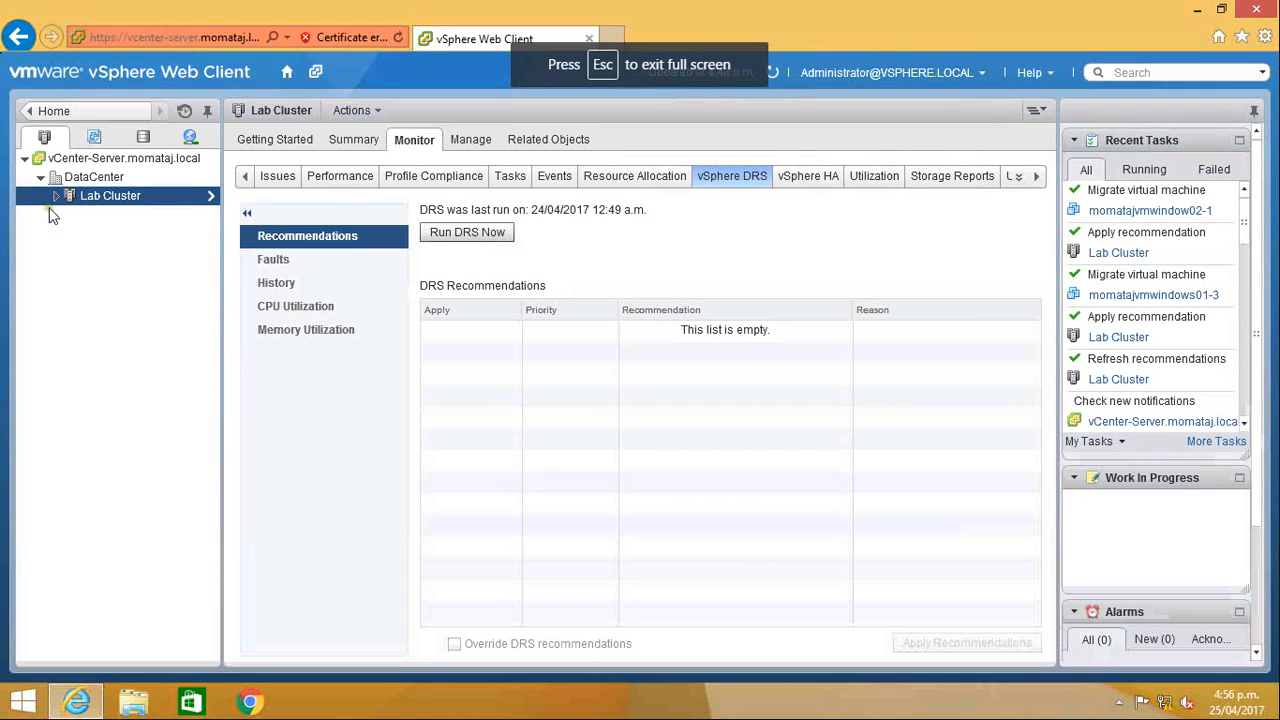
left_click(55, 204)
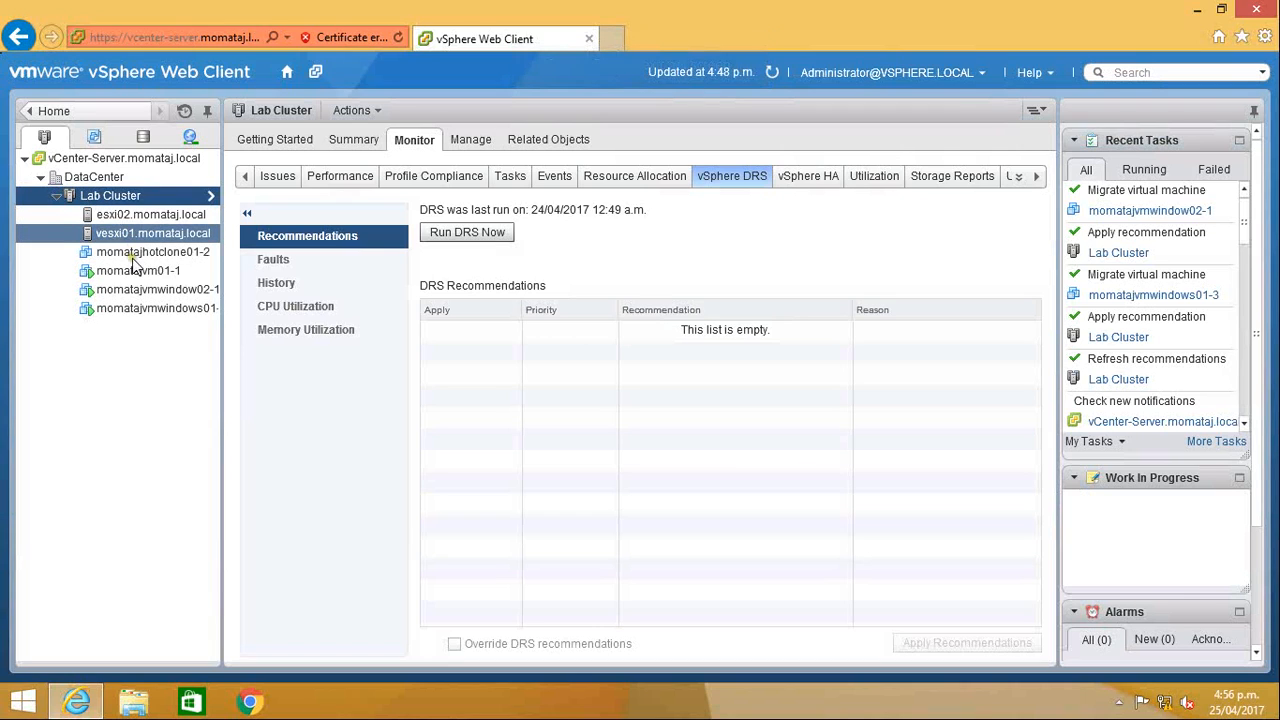
left_click(131, 218)
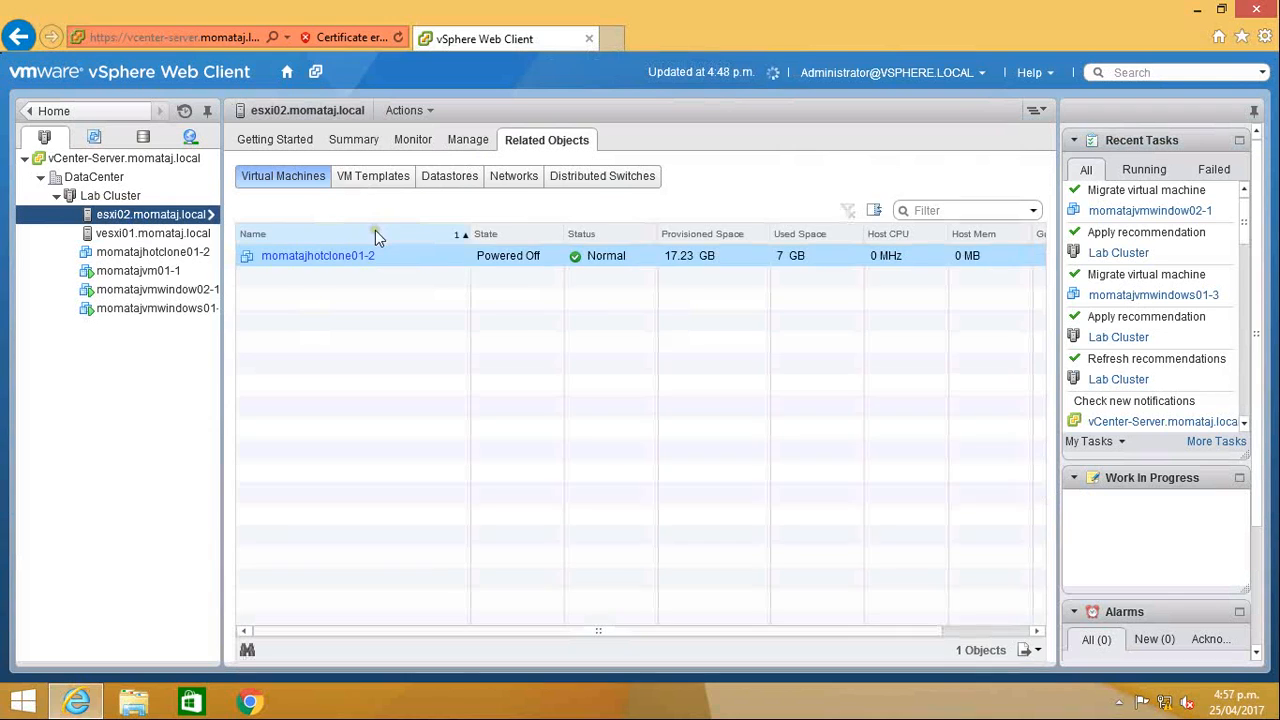
left_click(191, 233)
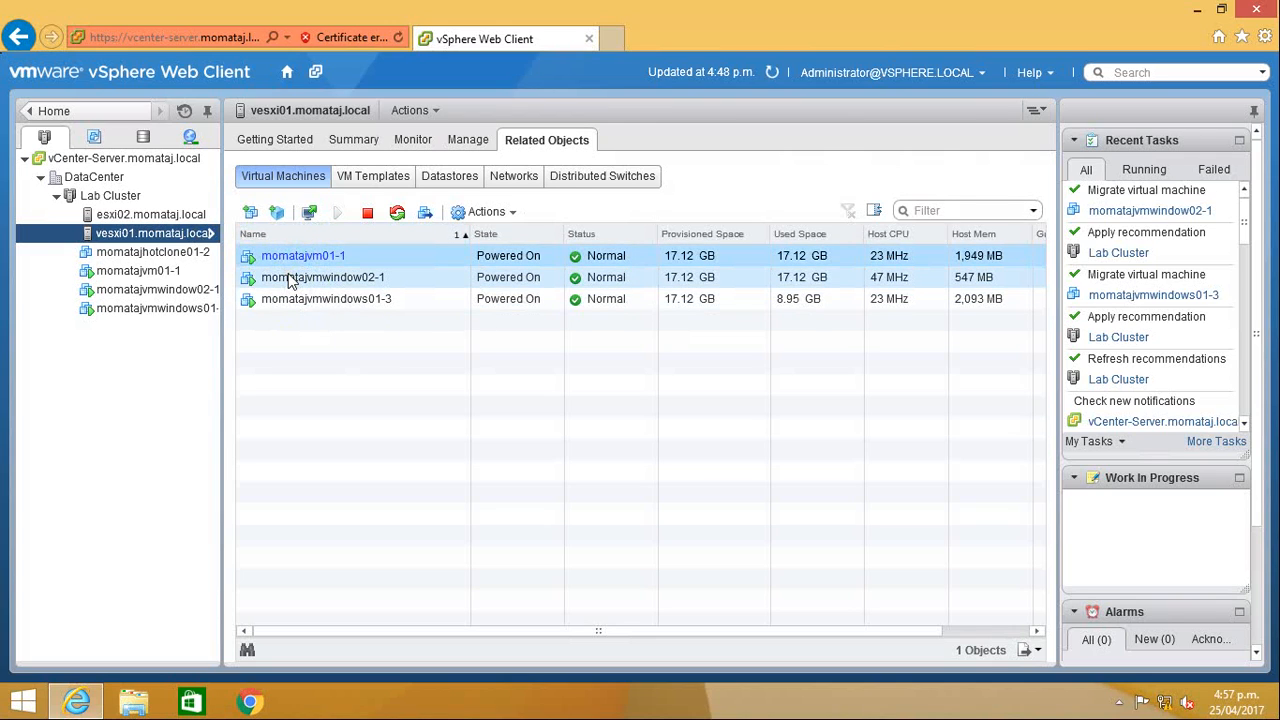
left_click(141, 216)
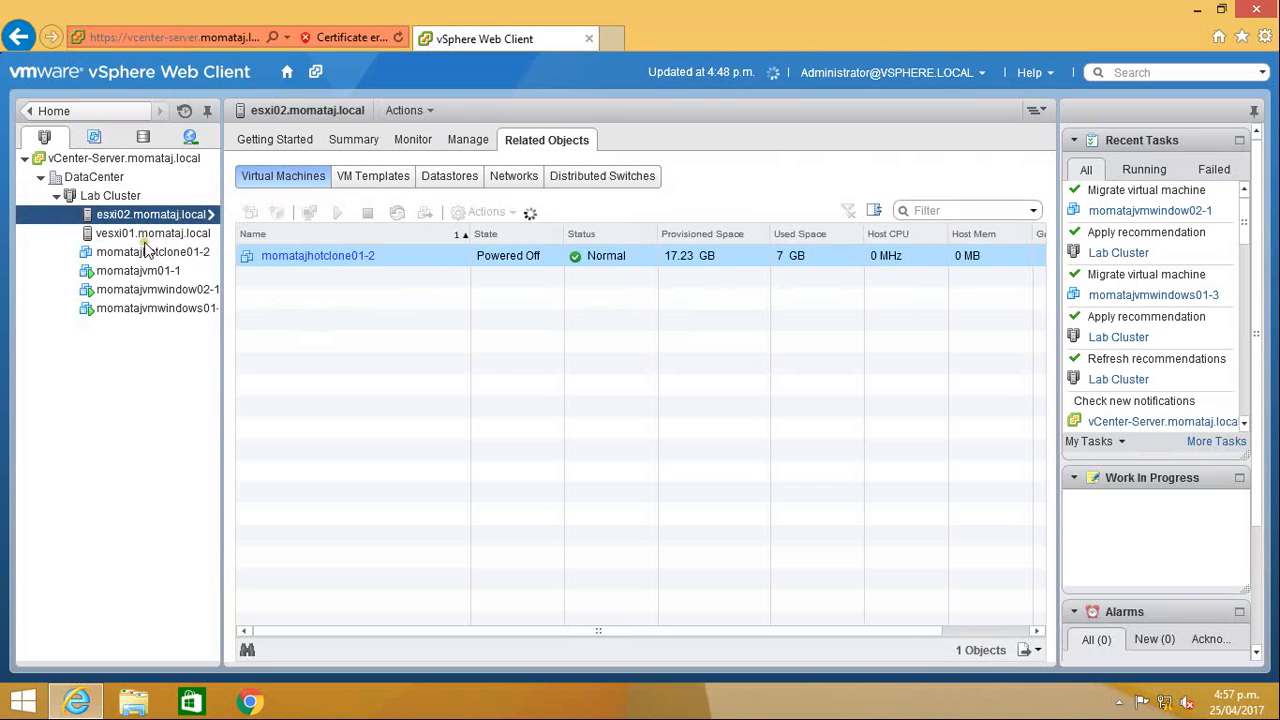
left_click(146, 234)
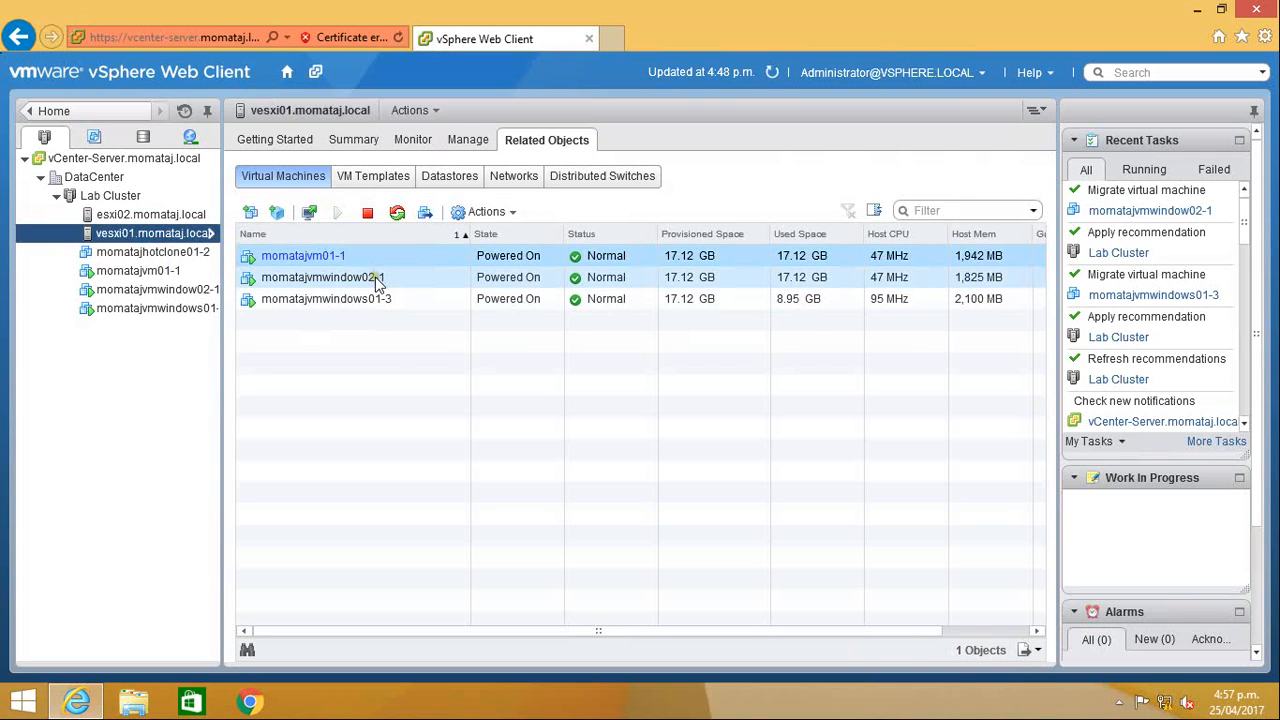
Step: Try to migrate the window02-1 virtual machine off vesxi01 with Lab Cluster as destination, cancelling after the compatibility check
left_click(378, 282)
right_click(378, 282)
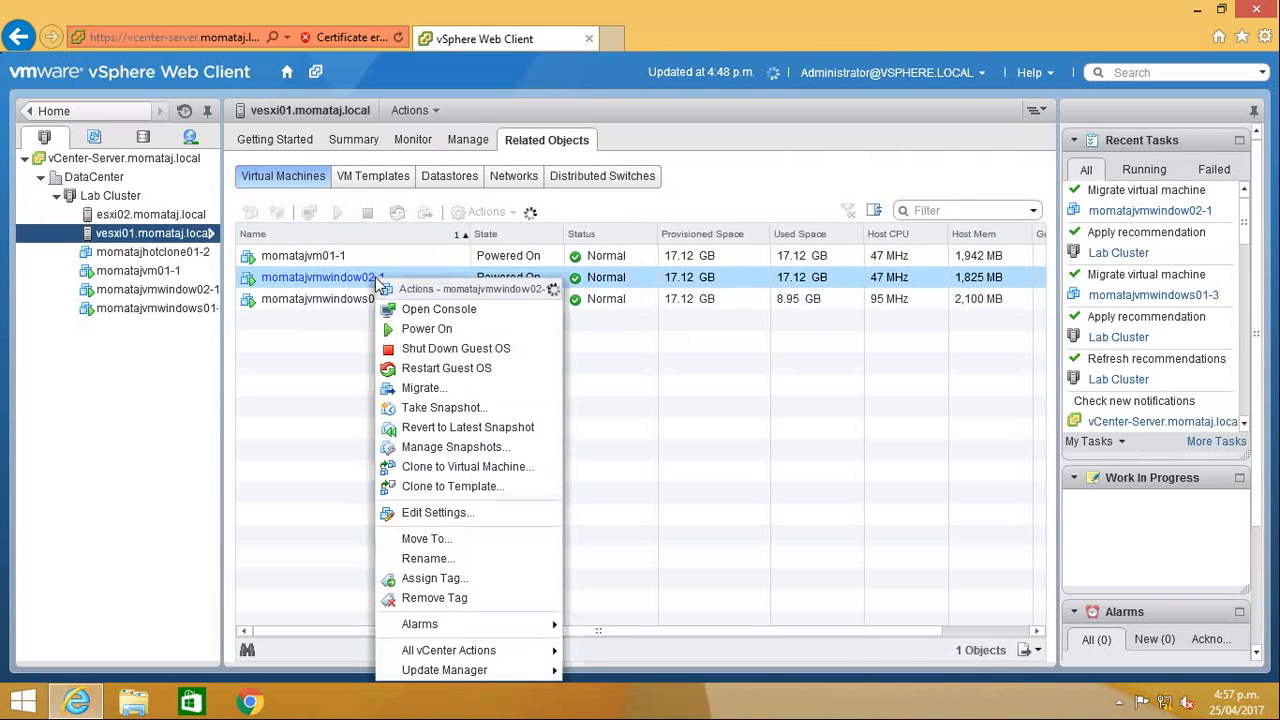
left_click(432, 387)
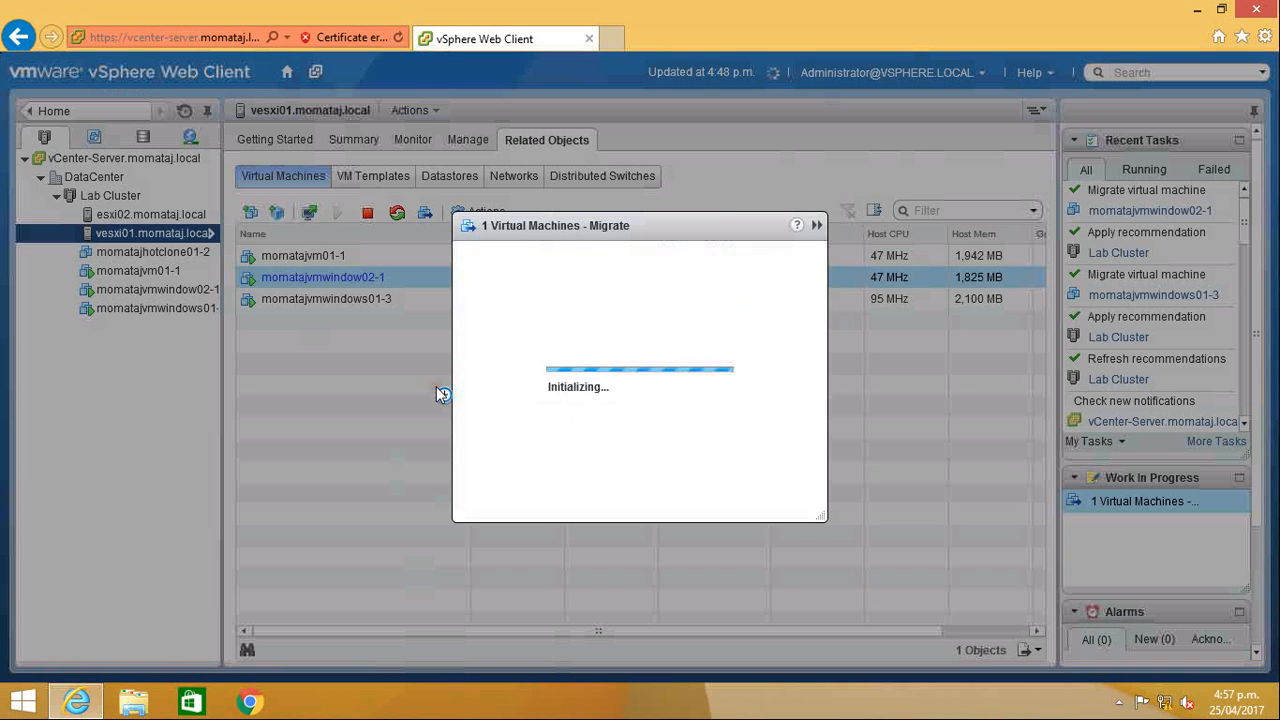
left_click(902, 632)
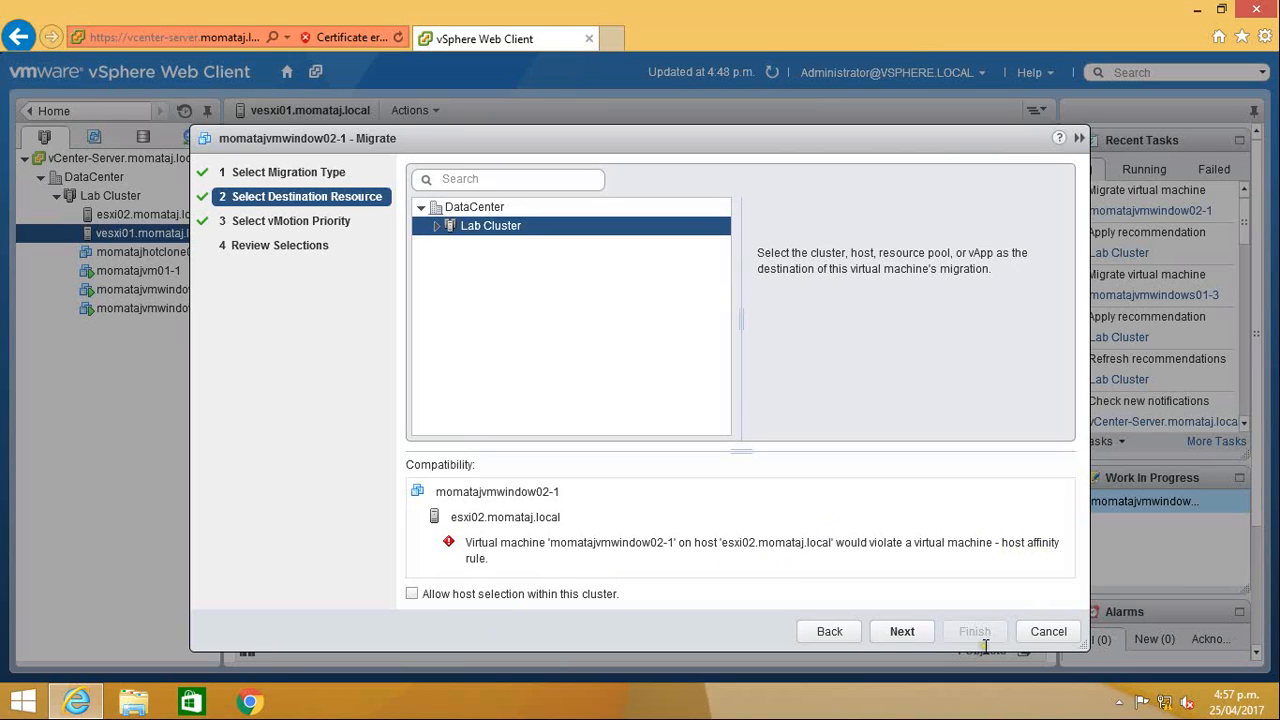
left_click(1047, 630)
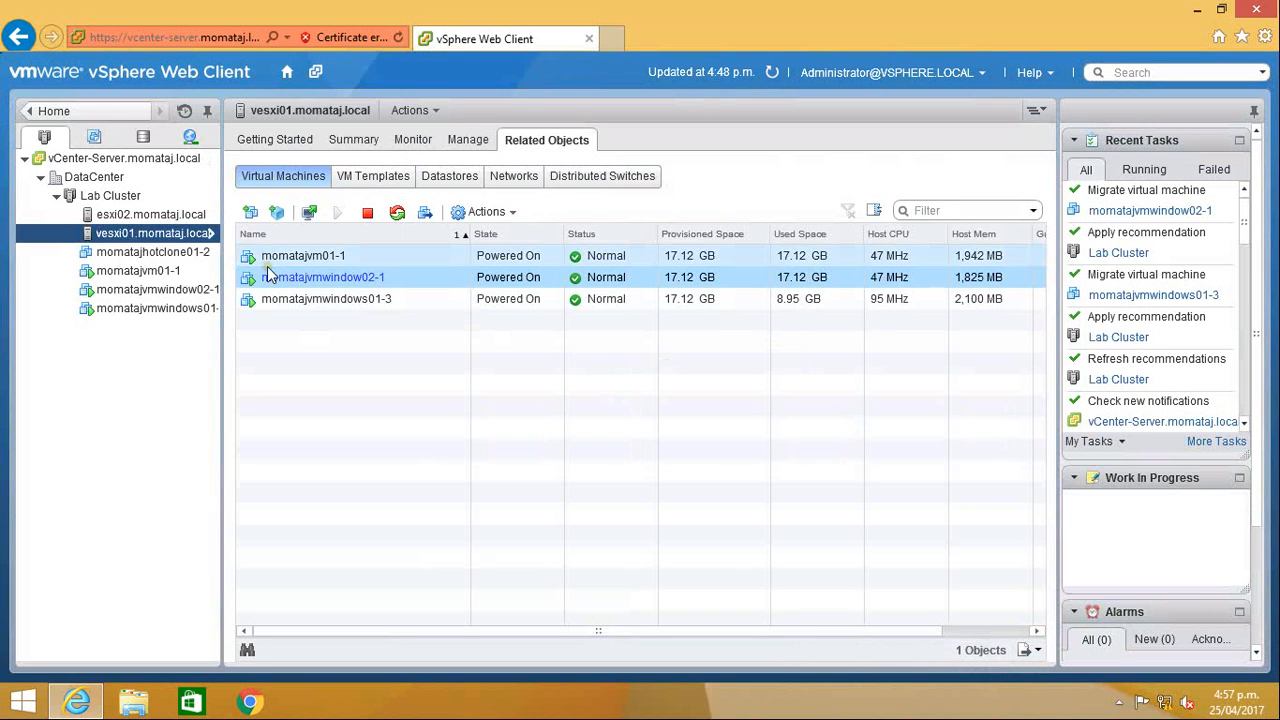
Step: Disable the "VM to host" DRS rule in Lab Cluster's settings, keeping its groups and "Must run on hosts in group" option
left_click(85, 199)
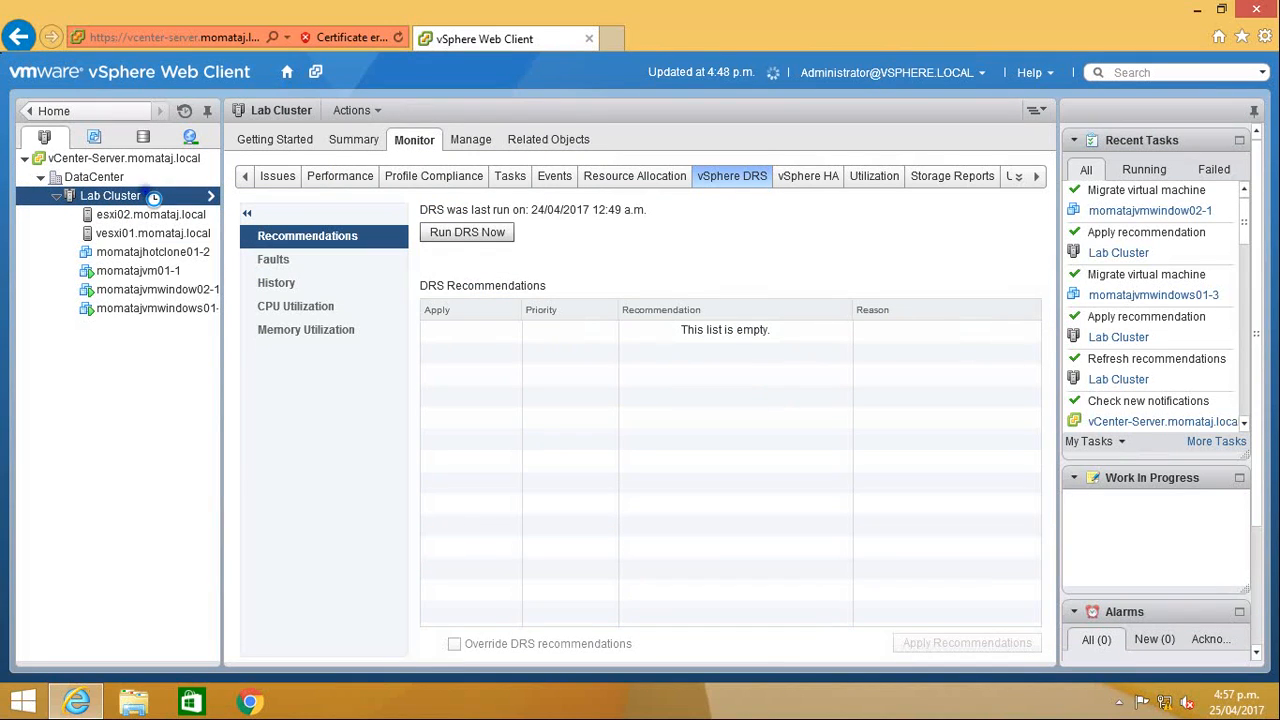
right_click(150, 197)
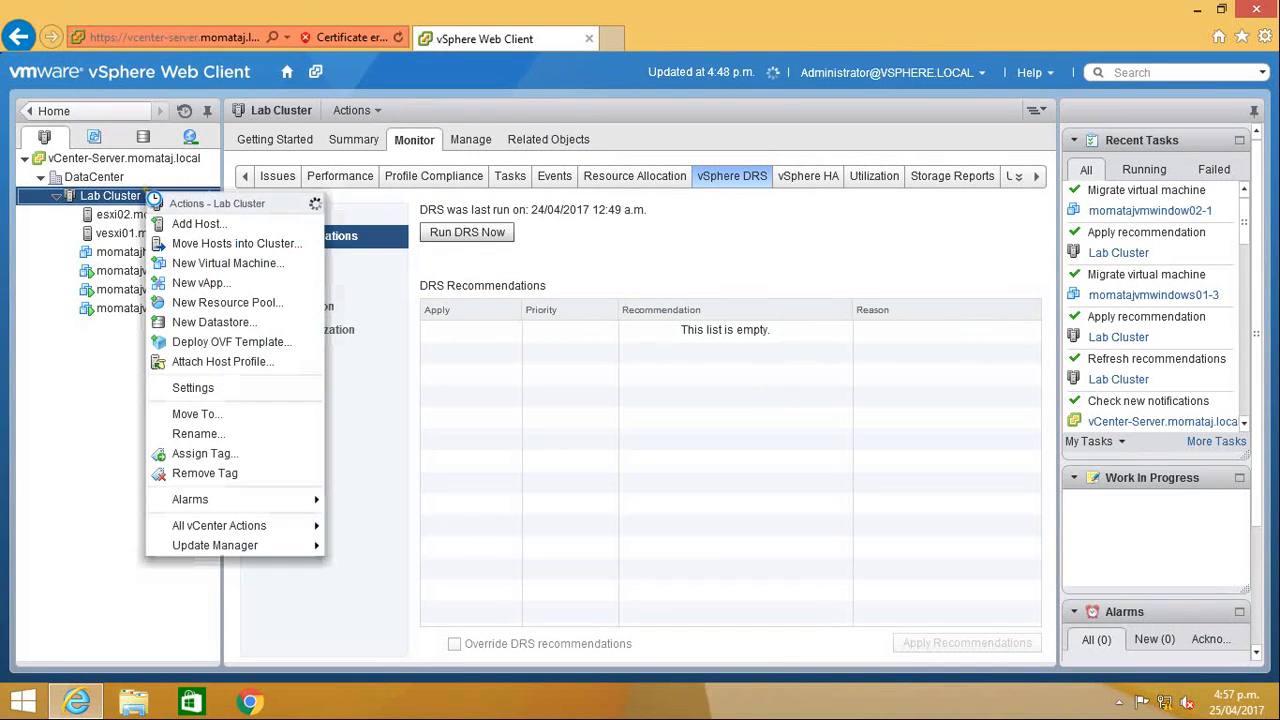
left_click(193, 387)
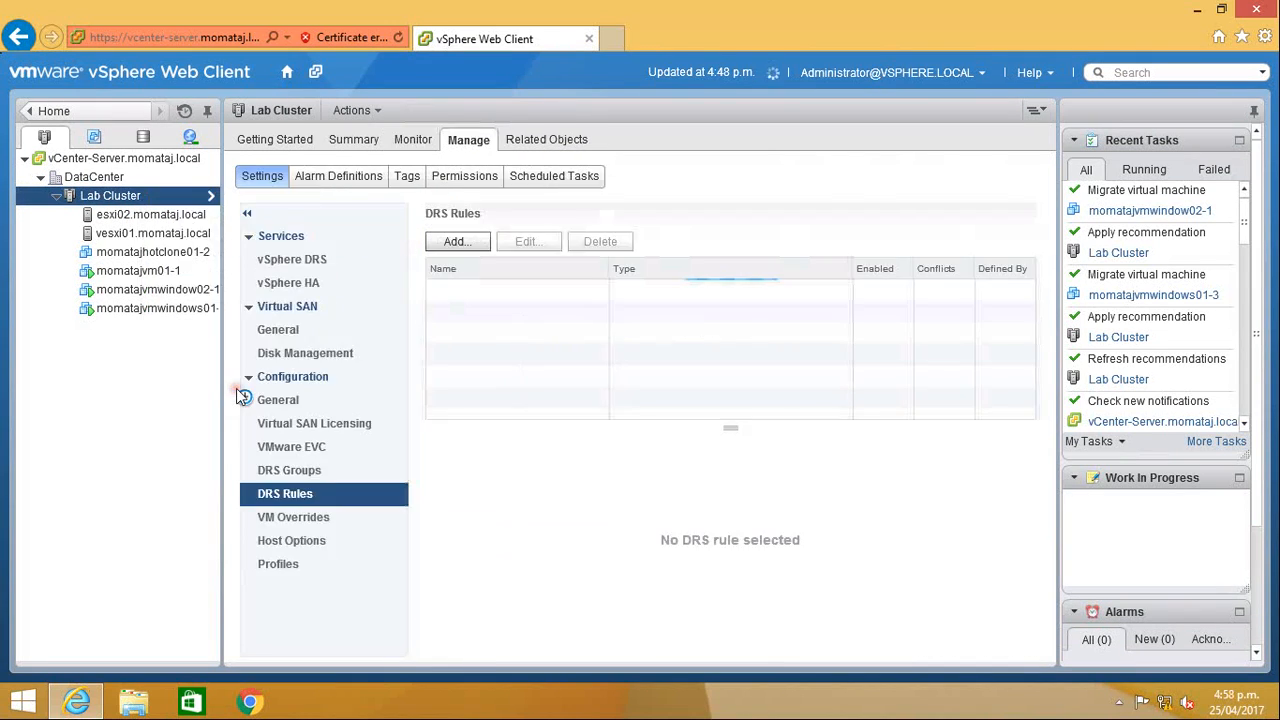
left_click(545, 336)
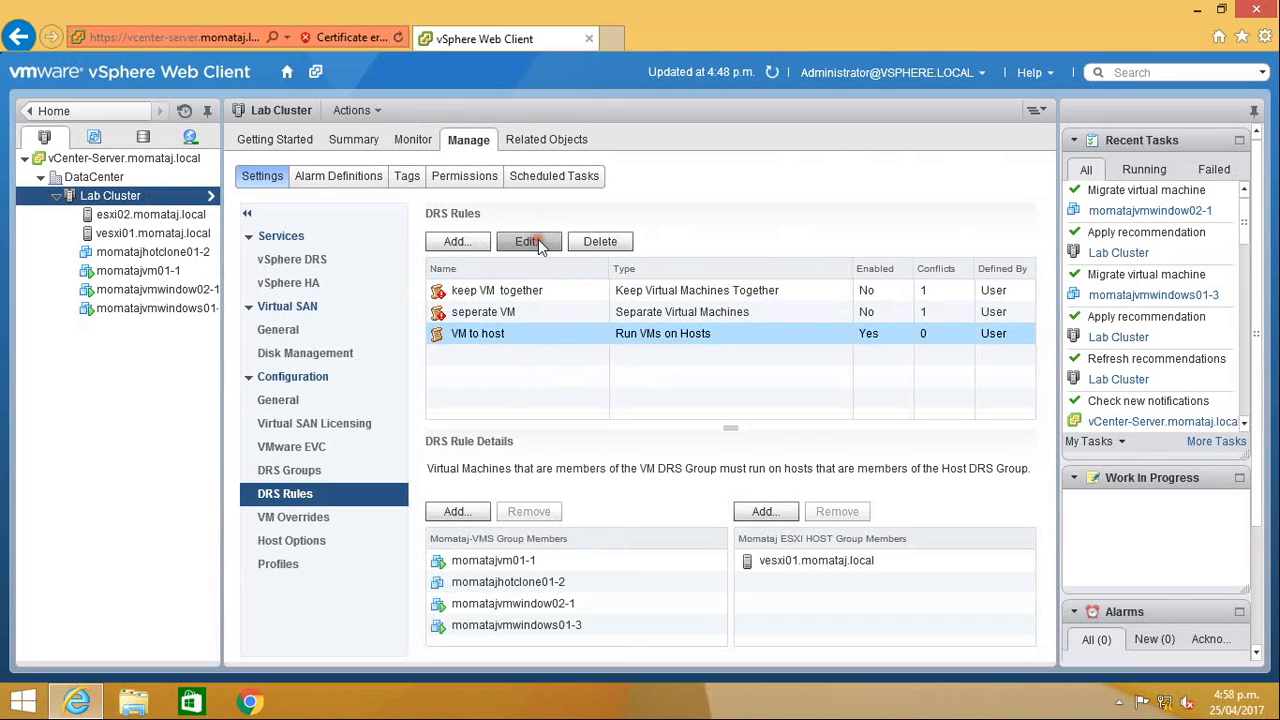
left_click(528, 242)
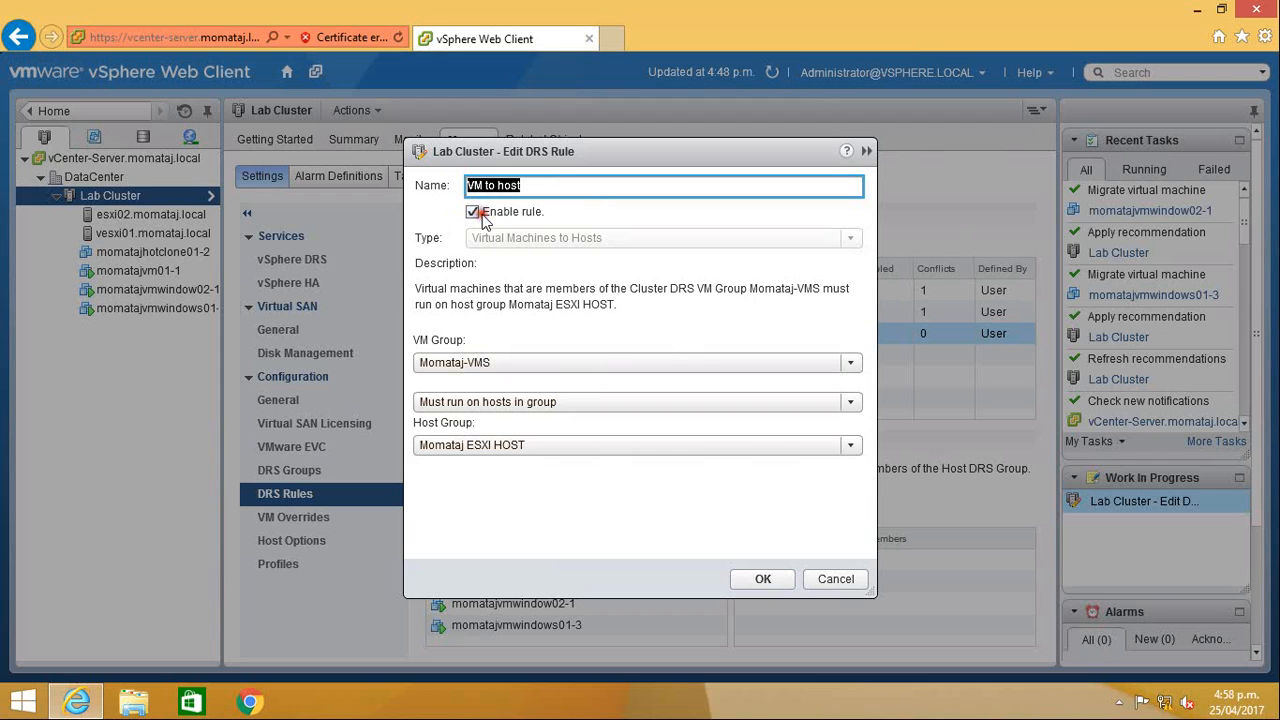
left_click(473, 213)
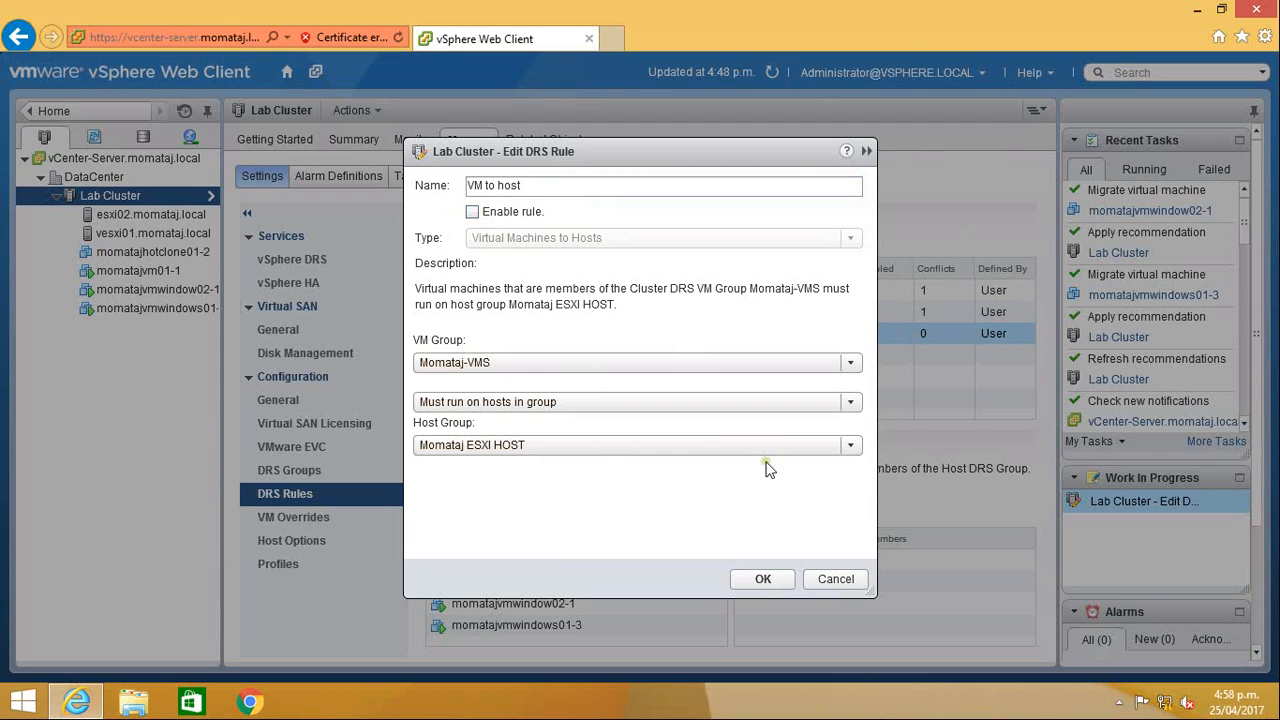
left_click(761, 583)
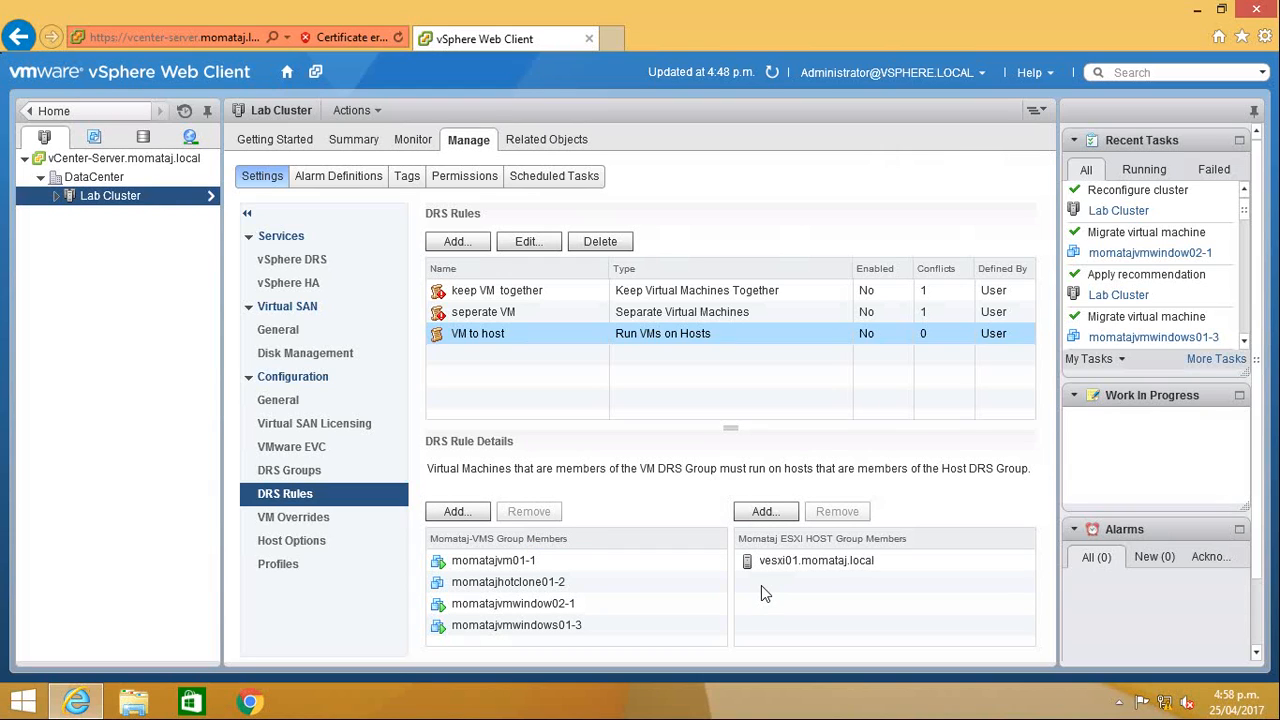
key("Escape")
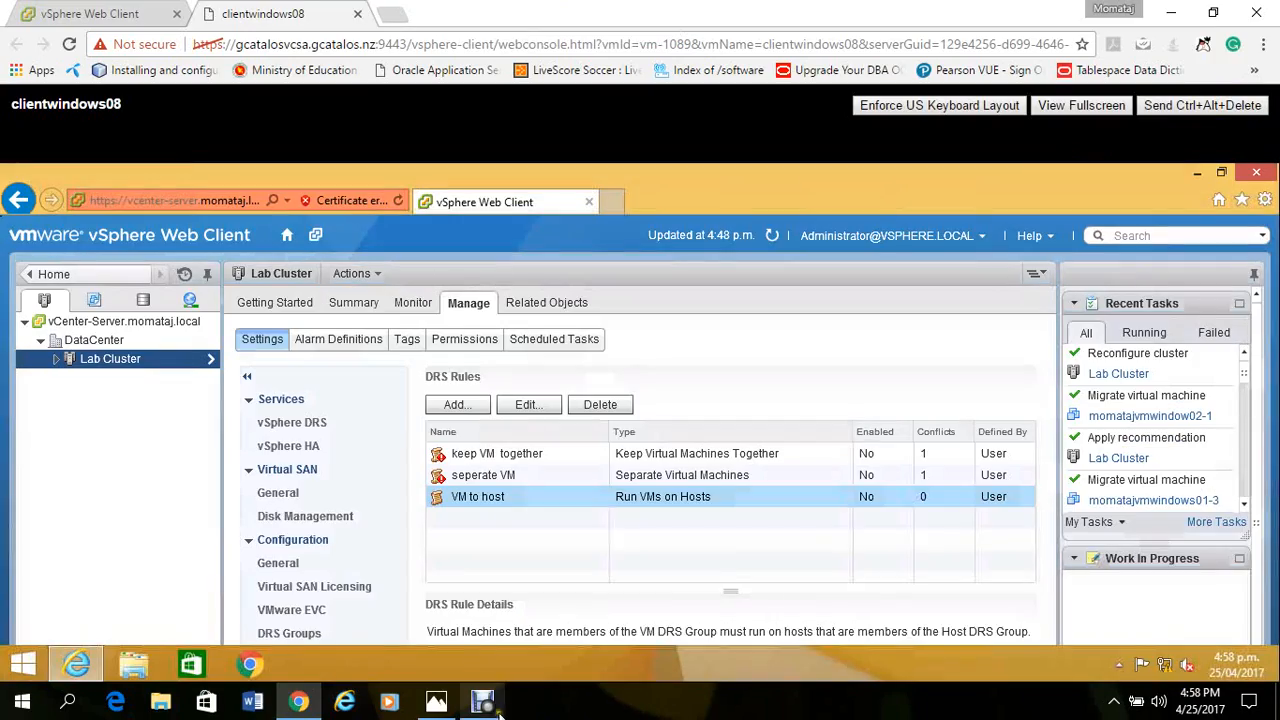